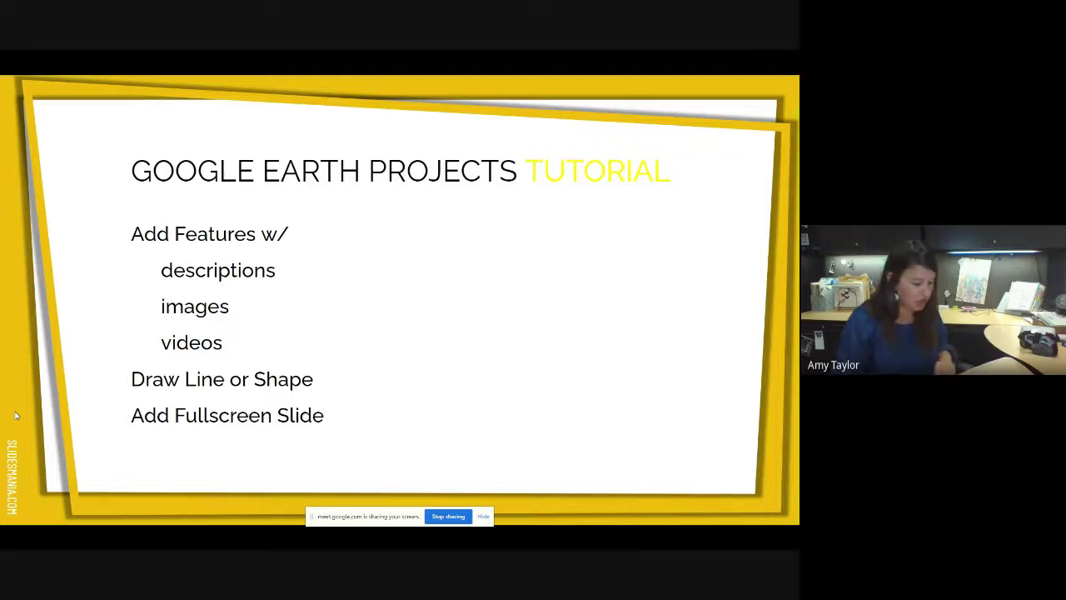
Step: Open the Resources page of the Google Earth website and go to Google Earth Education
click(266, 173)
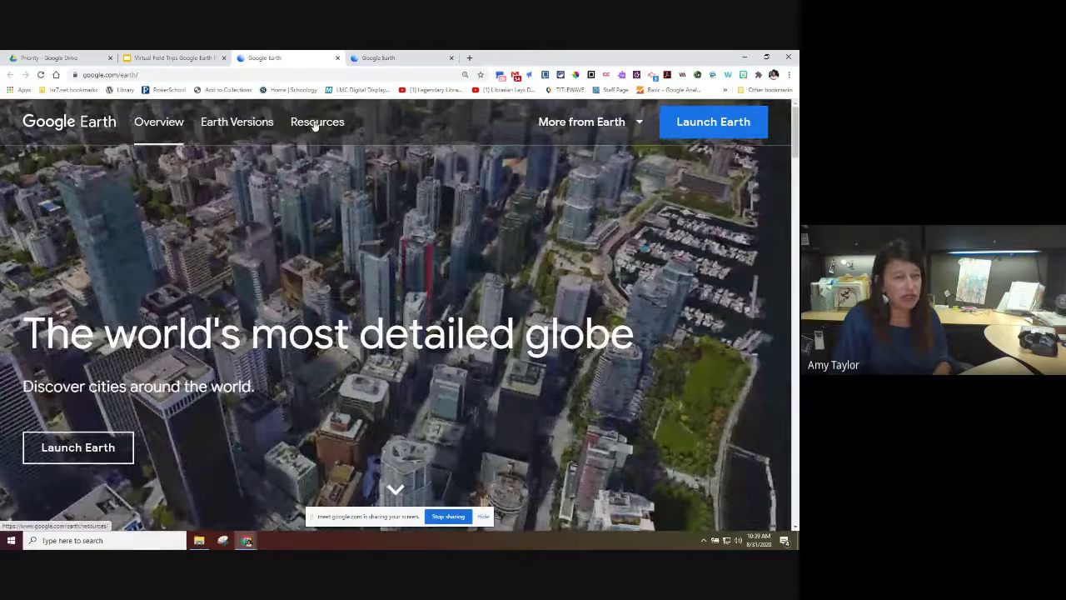
click(315, 123)
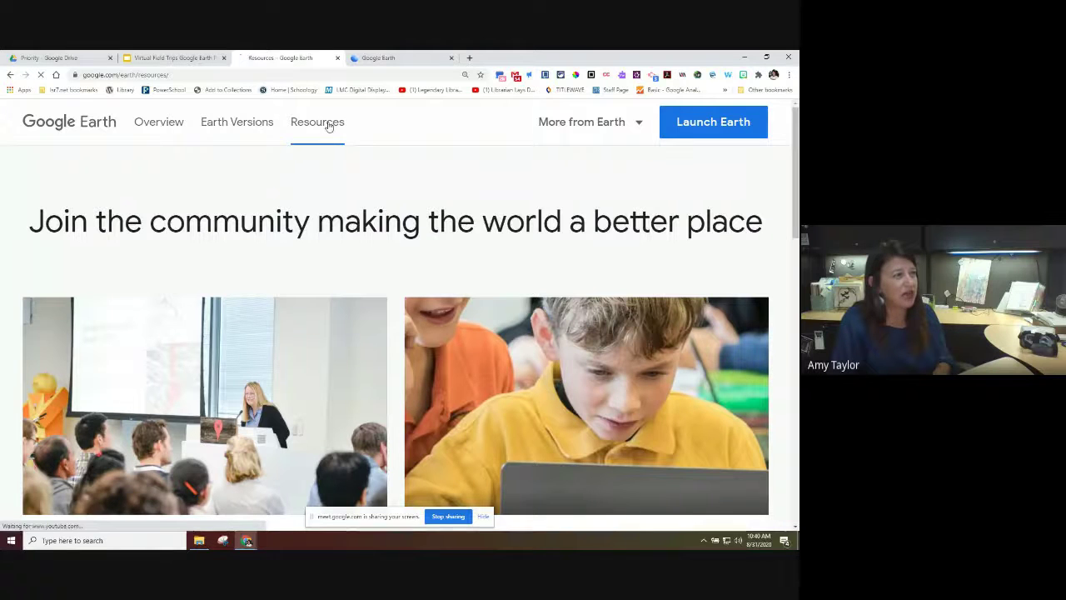
click(329, 127)
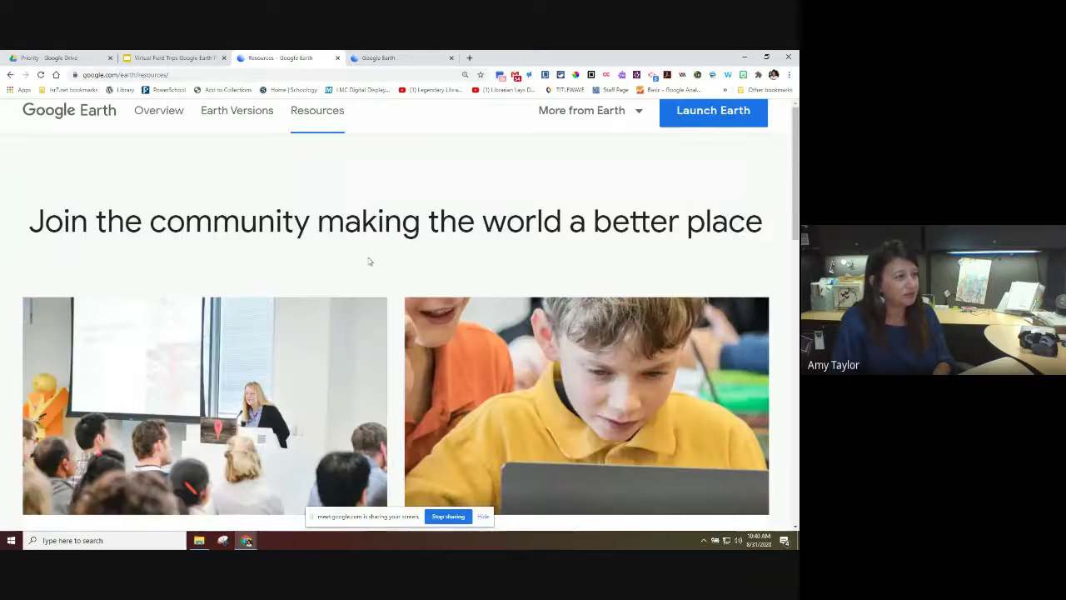
scroll(371, 260, down, 3)
scroll(302, 159, up, 3)
scroll(335, 181, down, 8)
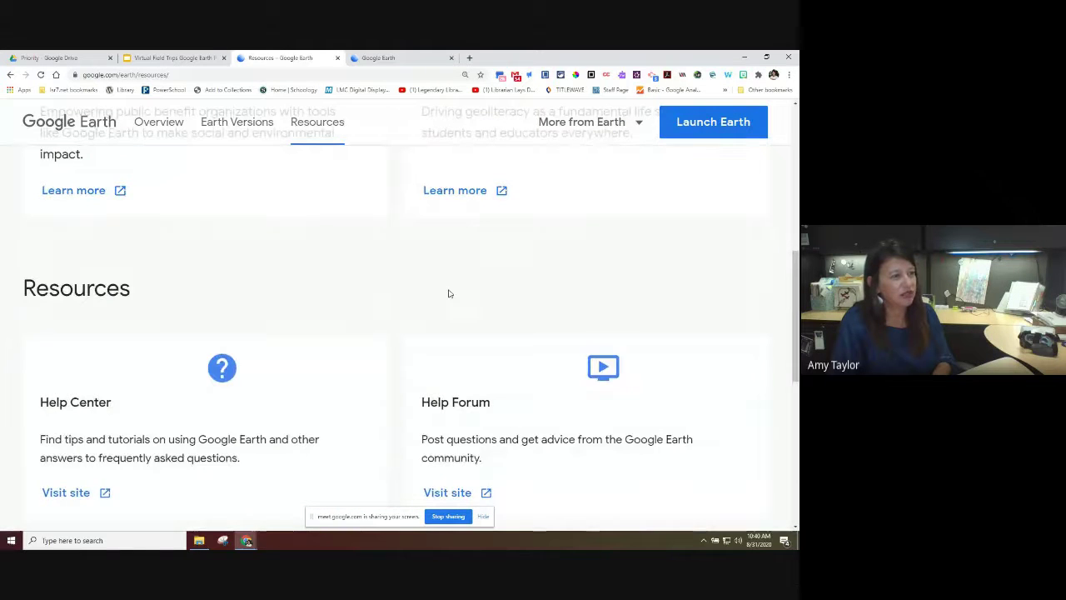
scroll(454, 299, up, 3)
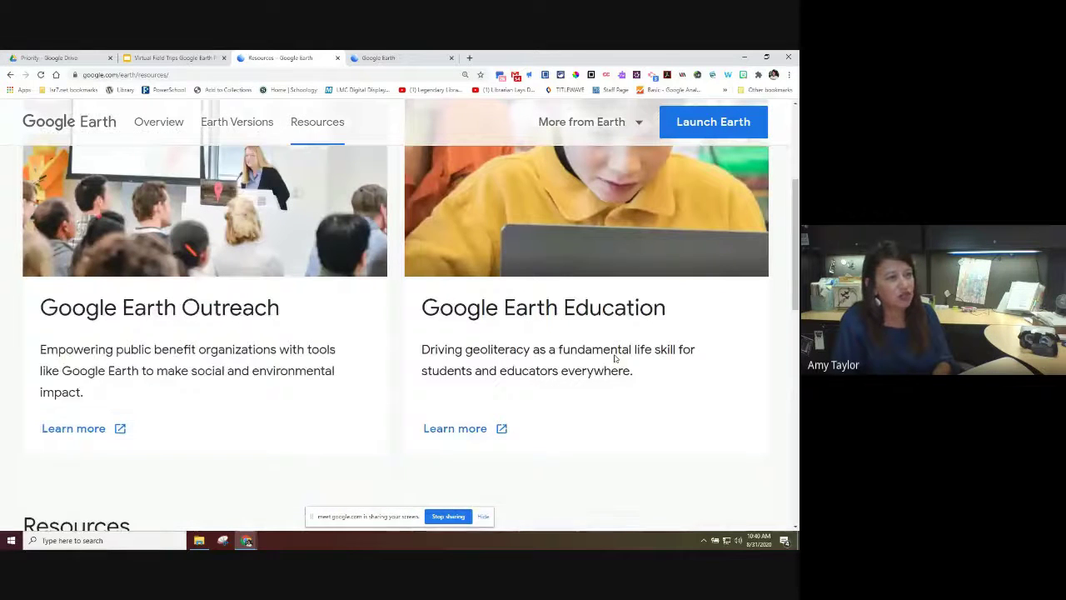
click(540, 323)
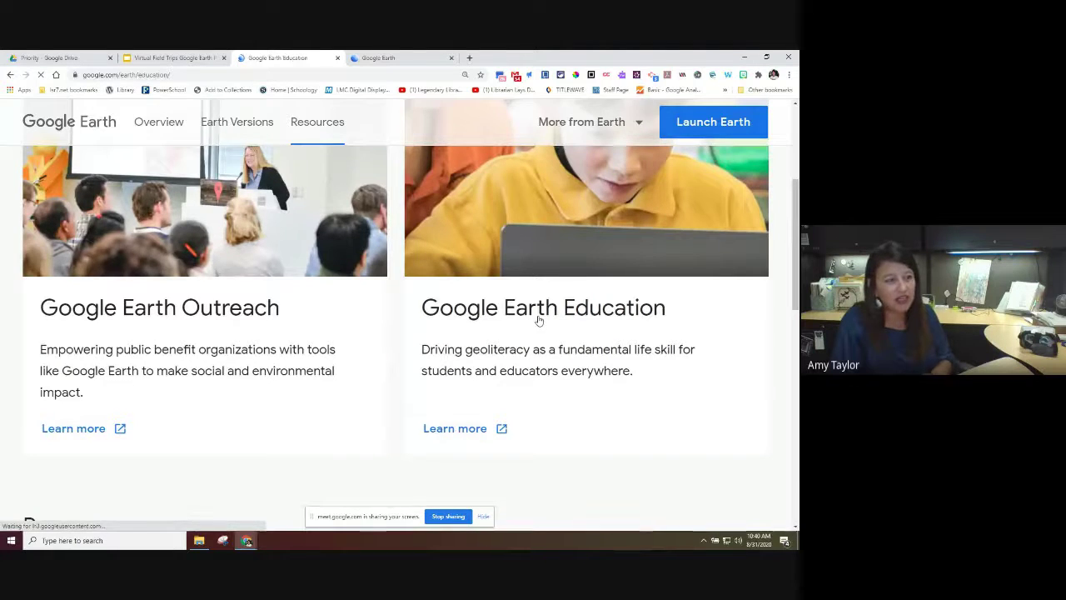
Step: Examine the Google Earth Education page, including its introduction and the cards on creating stories, gridlines and teaching from home
scroll(358, 378, down, 9)
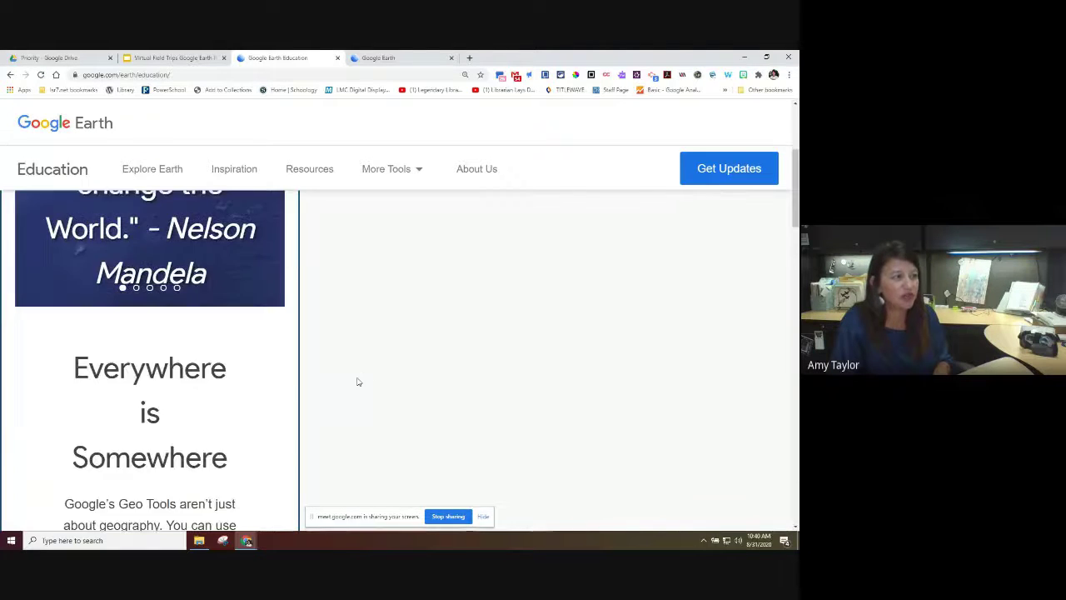
scroll(359, 382, down, 5)
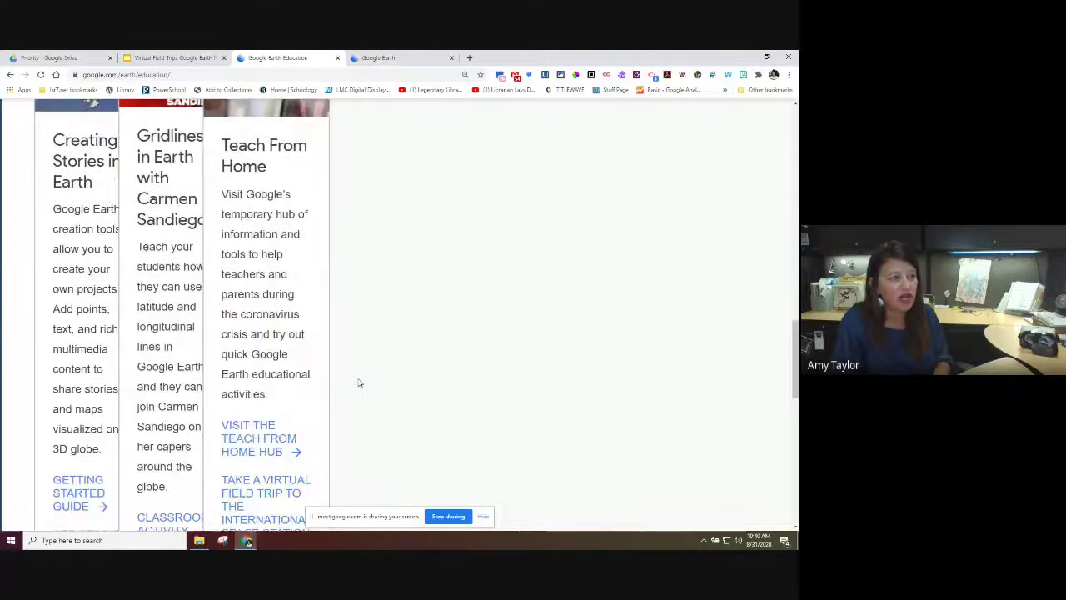
scroll(359, 382, up, 5)
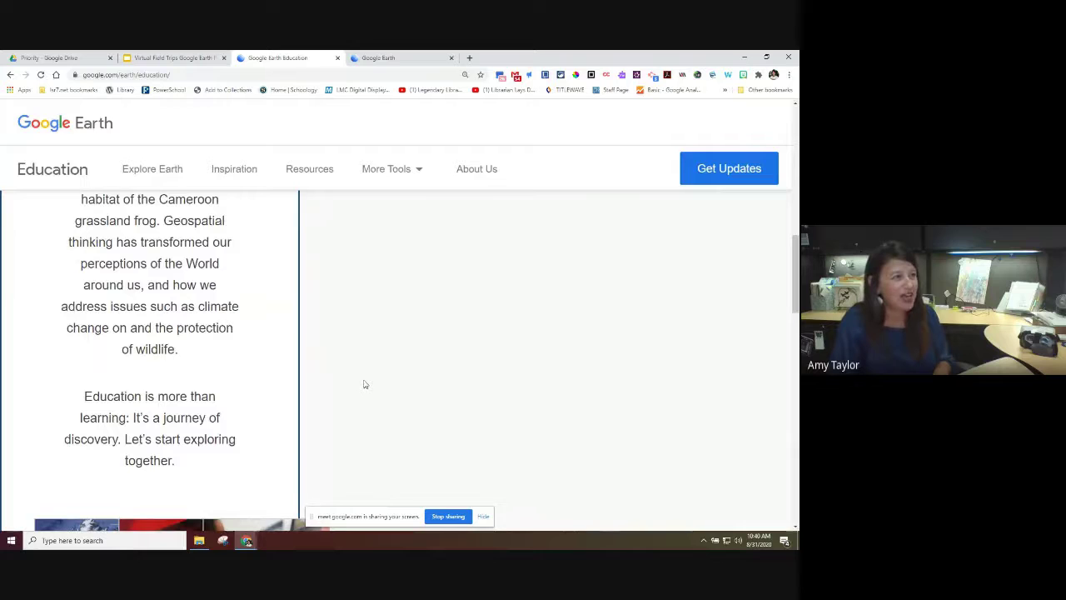
scroll(365, 387, down, 5)
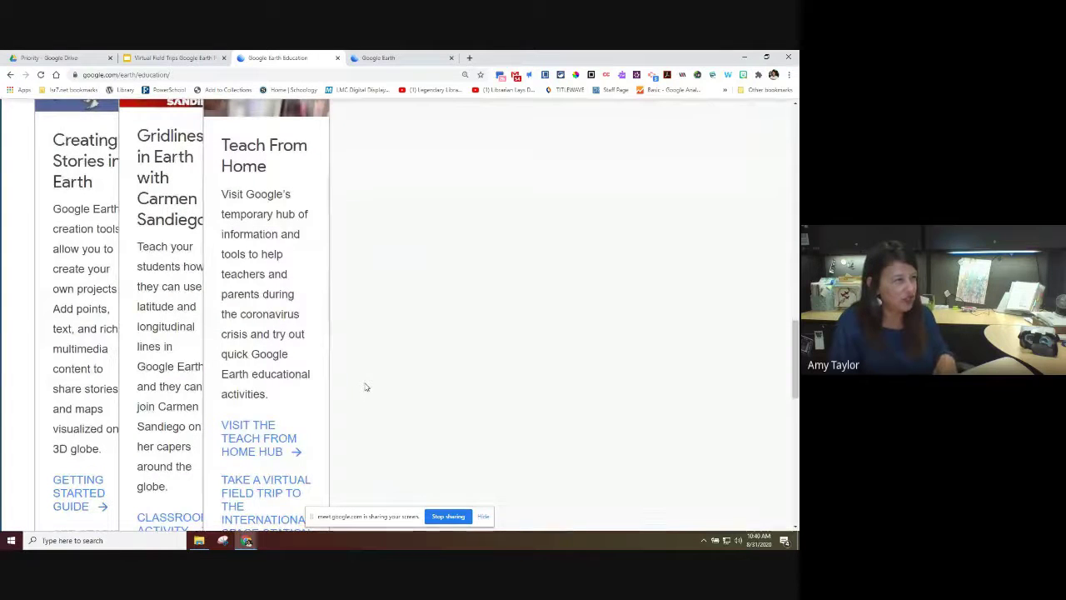
scroll(365, 389, up, 3)
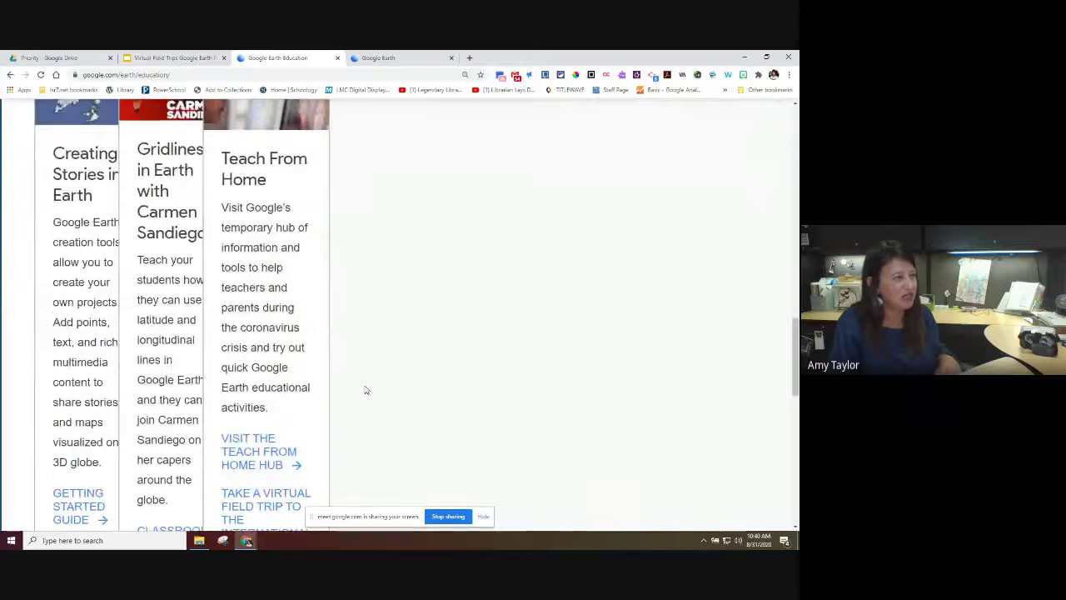
scroll(365, 390, up, 6)
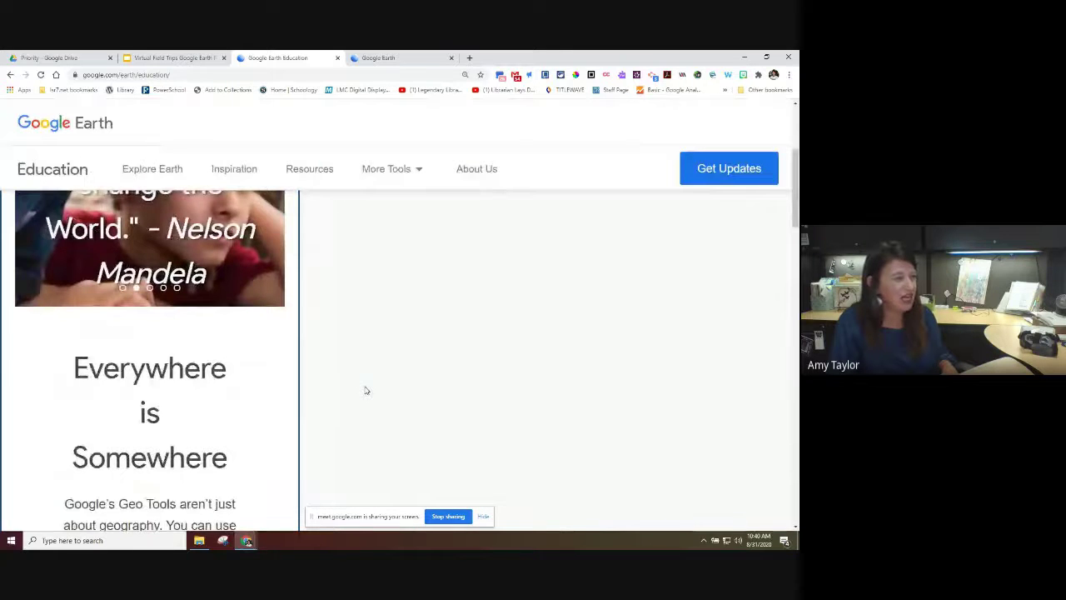
scroll(363, 387, down, 5)
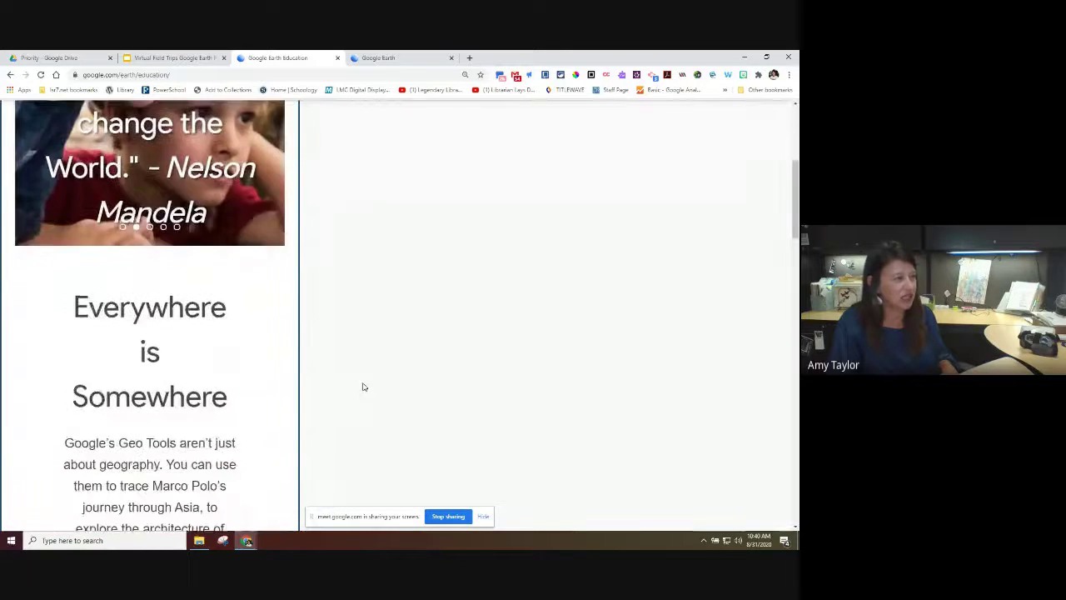
scroll(363, 386, down, 2)
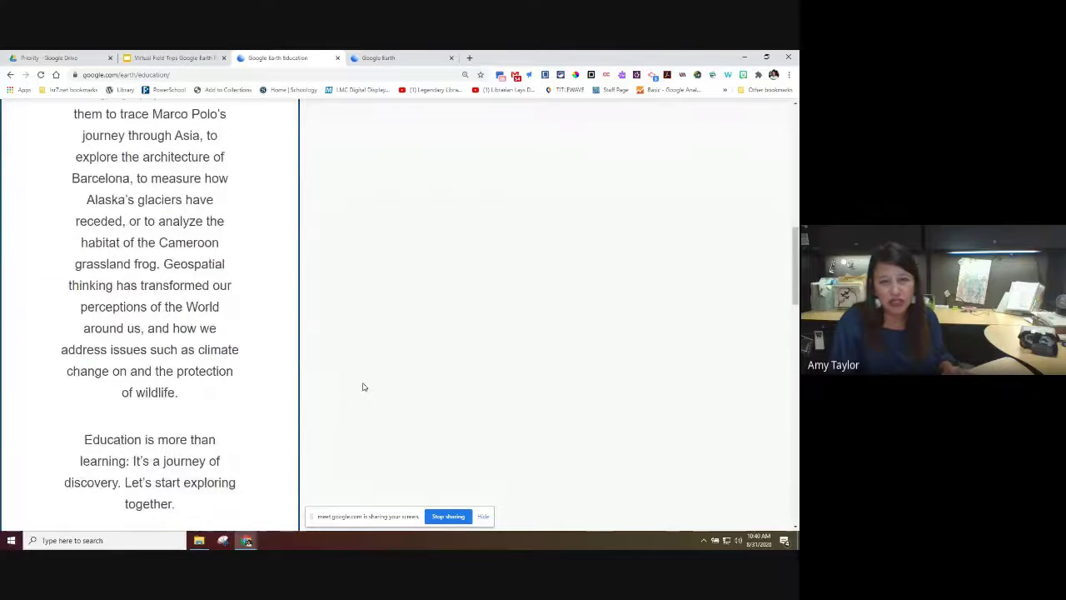
scroll(363, 387, down, 3)
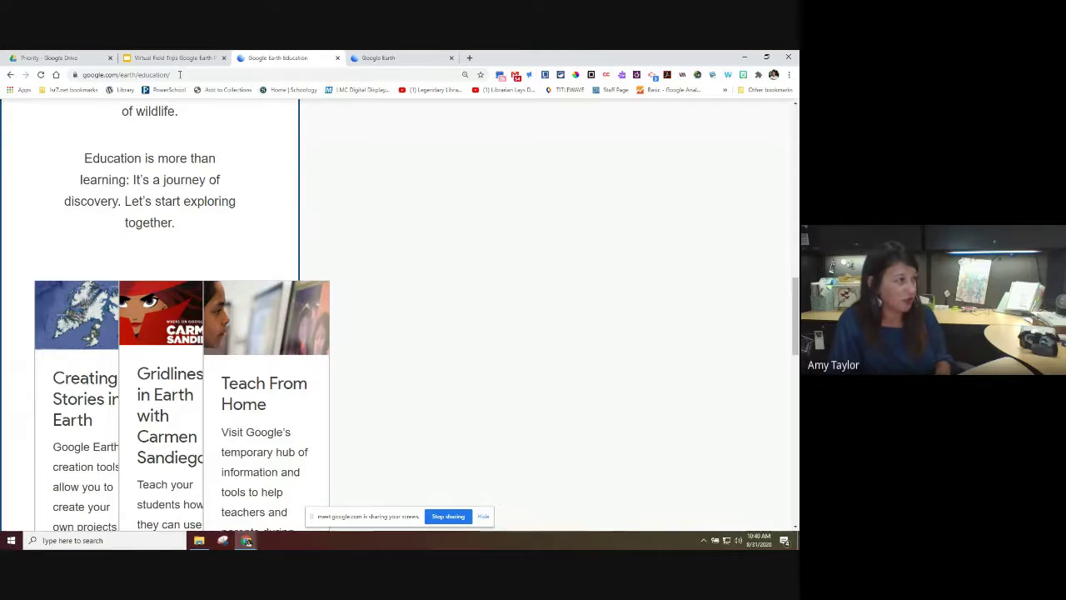
Step: Return to the Google Earth home page and launch Google Earth
click(10, 74)
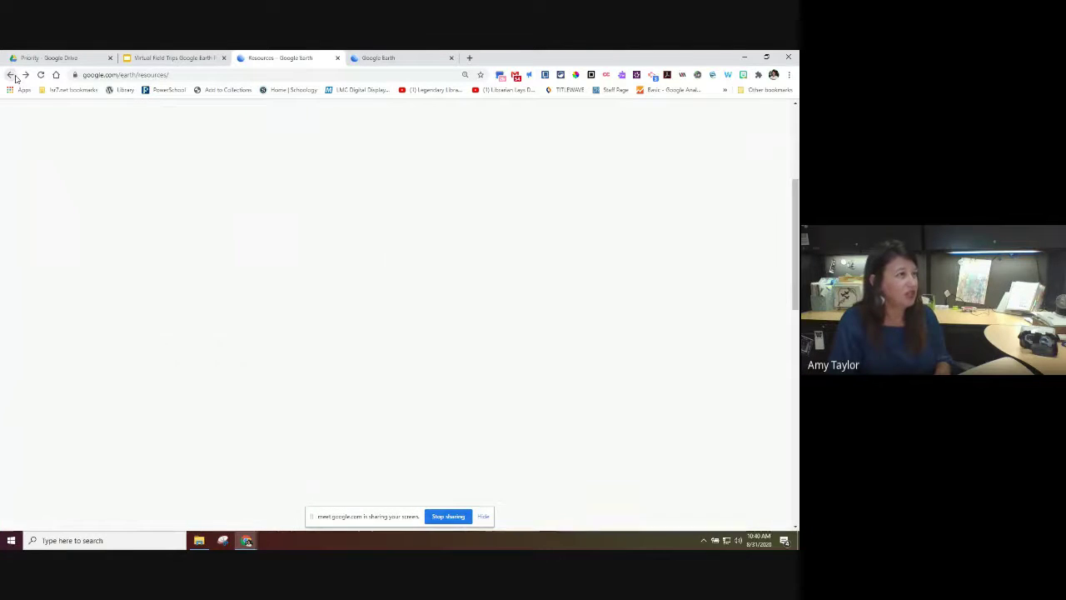
click(10, 75)
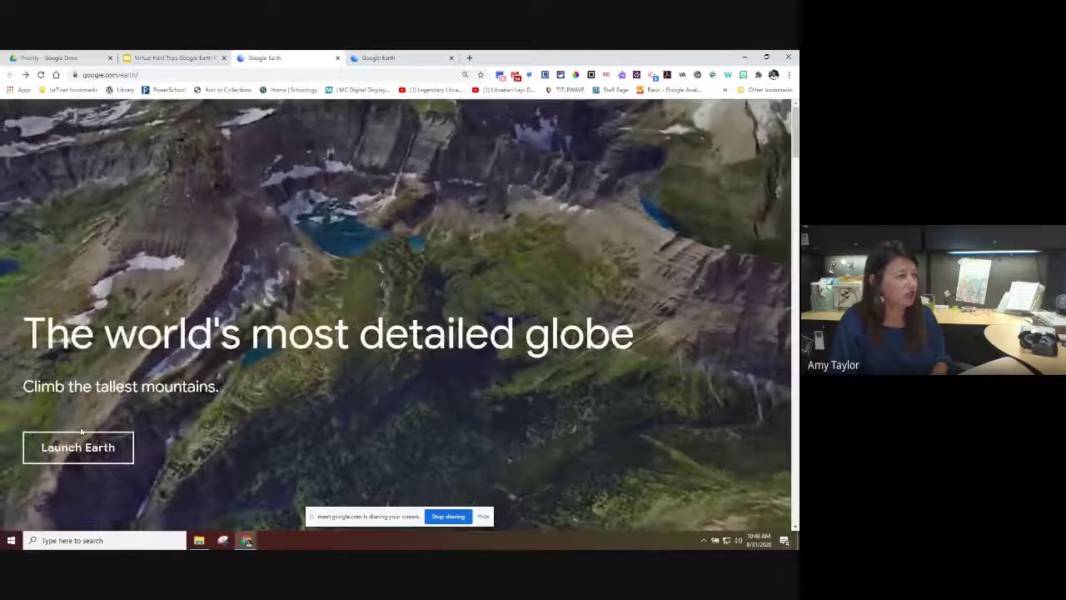
click(84, 448)
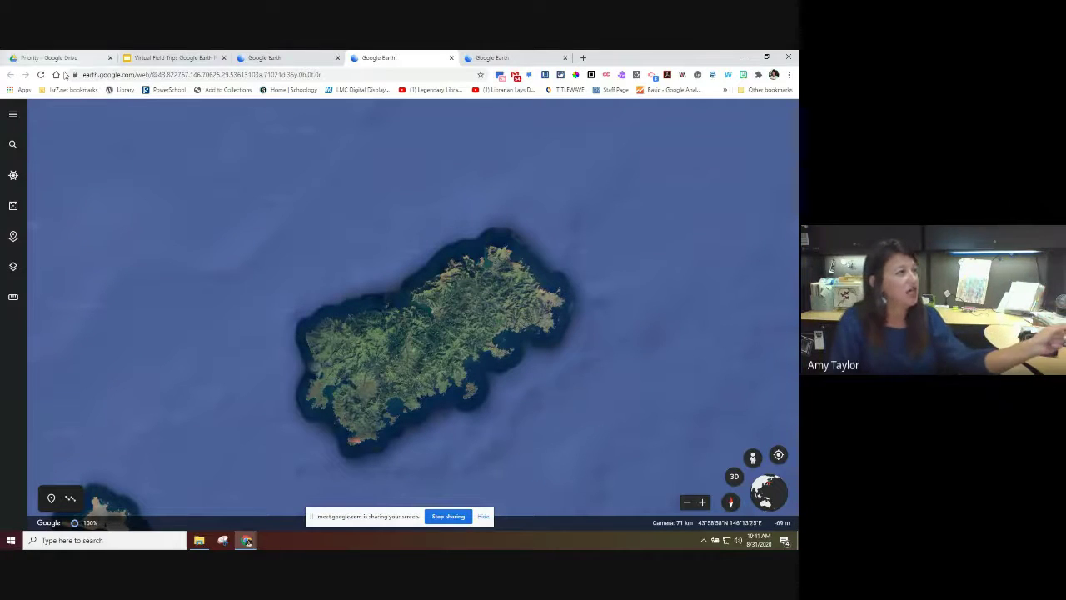
Step: Review the main menu's options and fly the map to central China with the overview globe
click(14, 116)
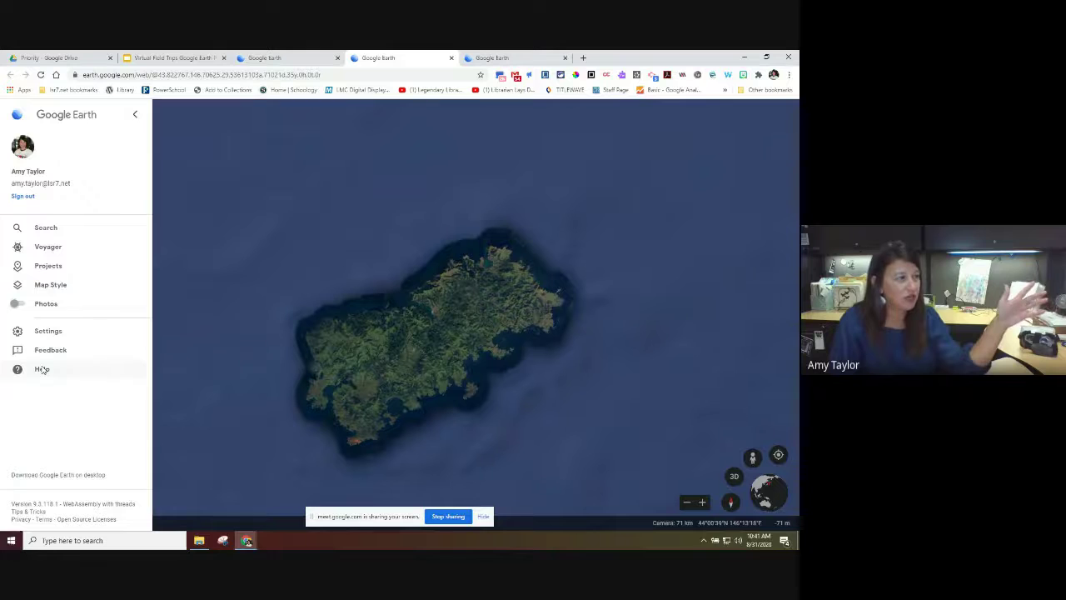
click(211, 253)
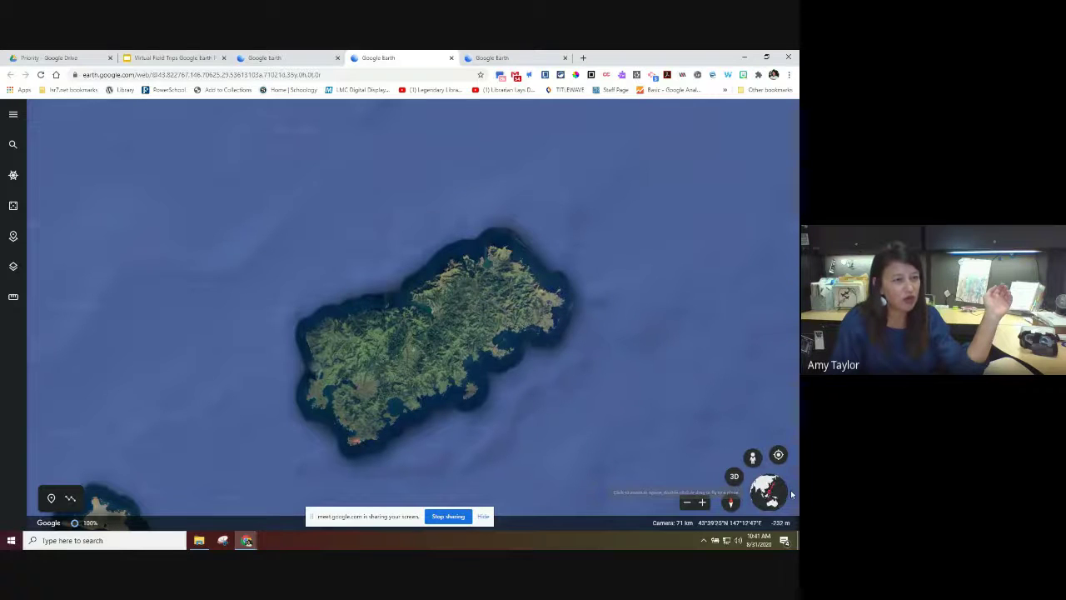
click(761, 494)
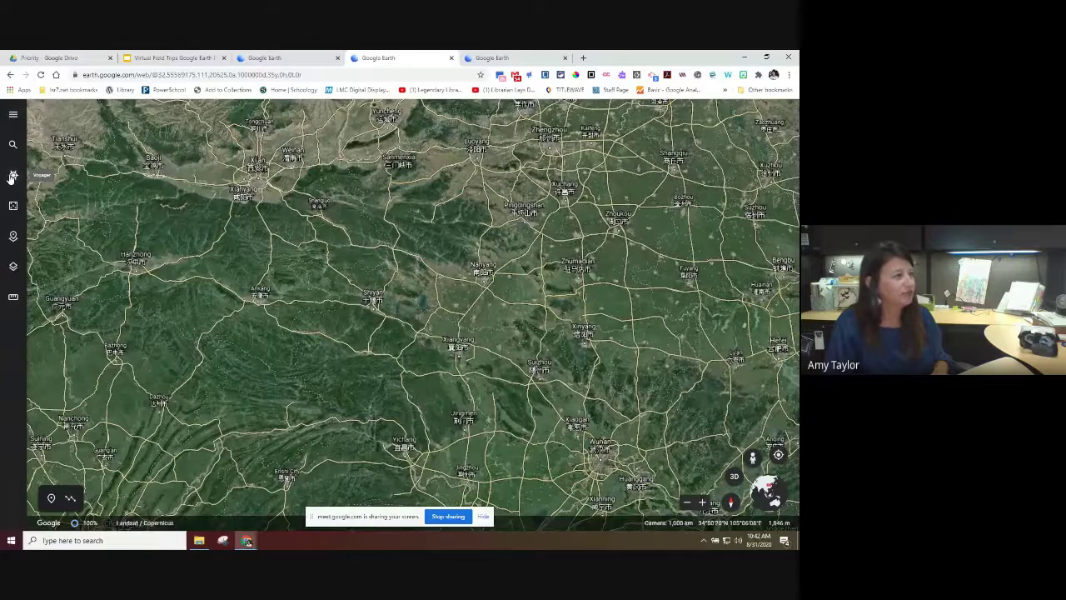
Step: Open Voyager and browse through its featured stories
click(13, 176)
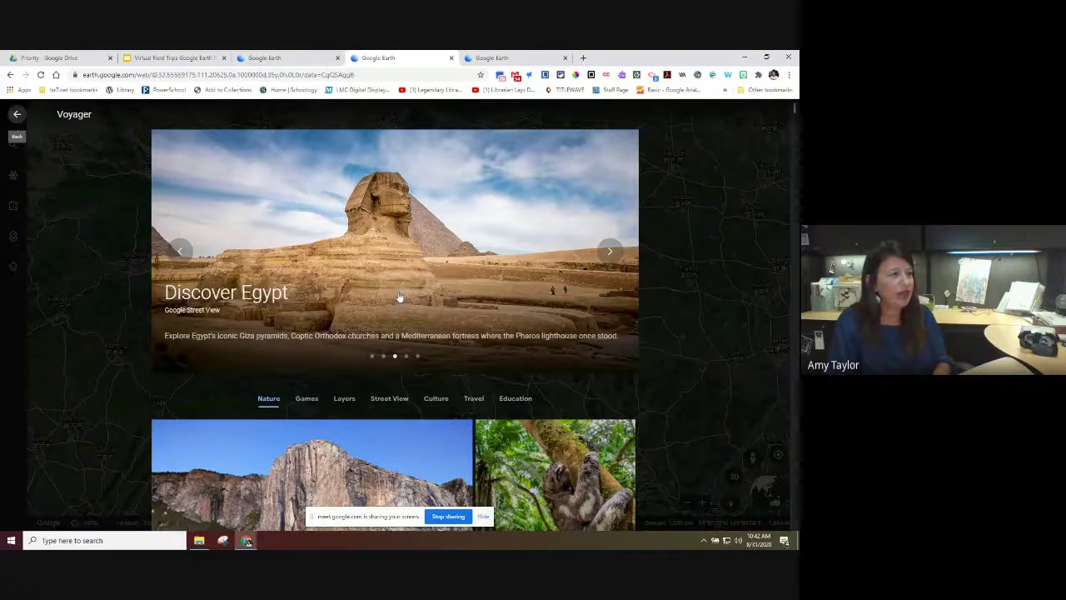
click(609, 252)
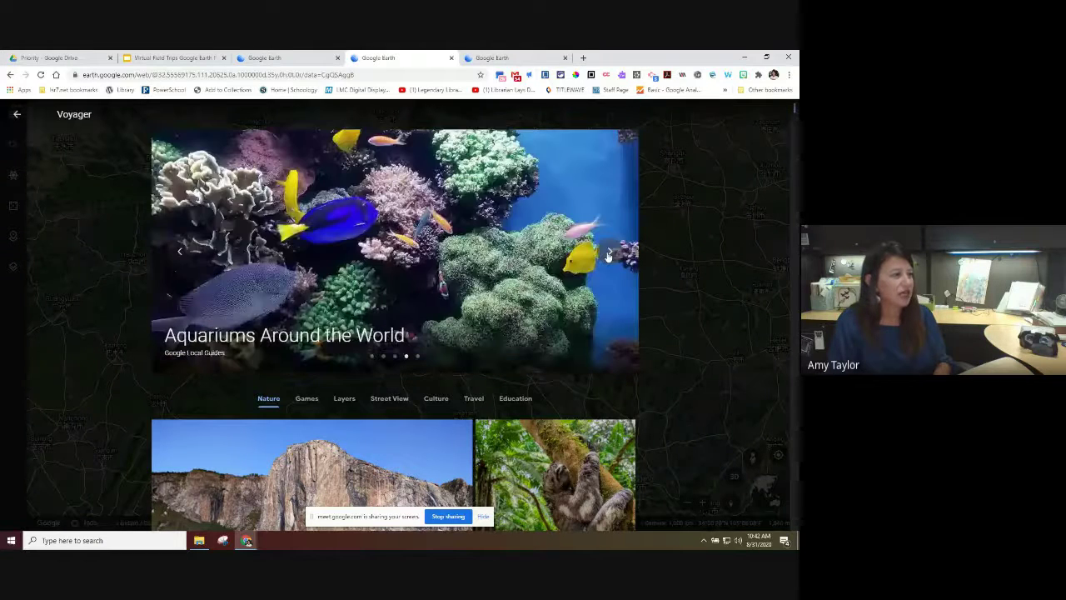
click(612, 252)
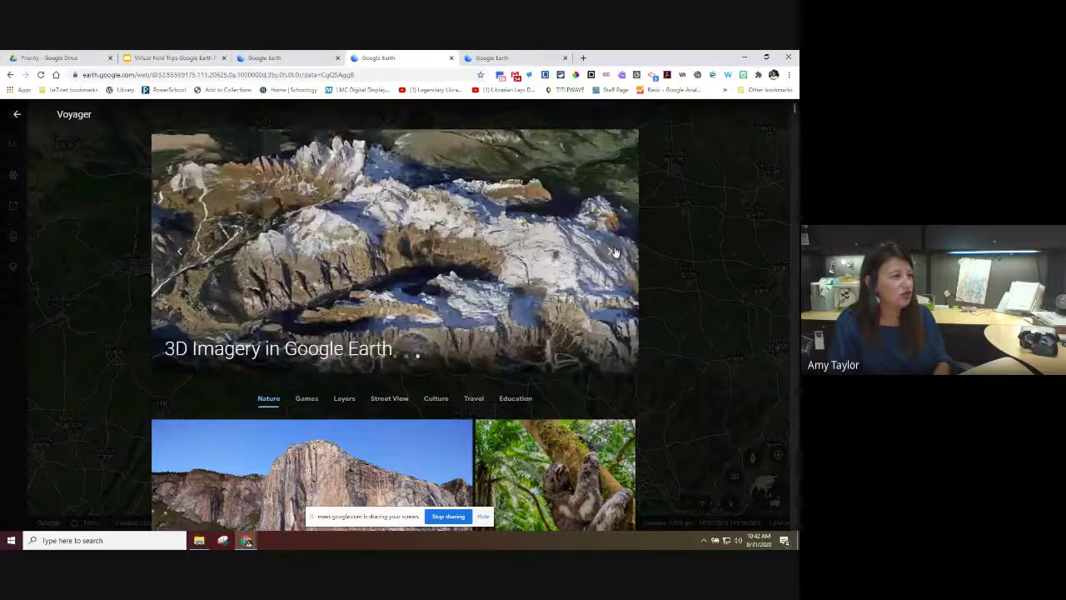
click(612, 253)
click(612, 253)
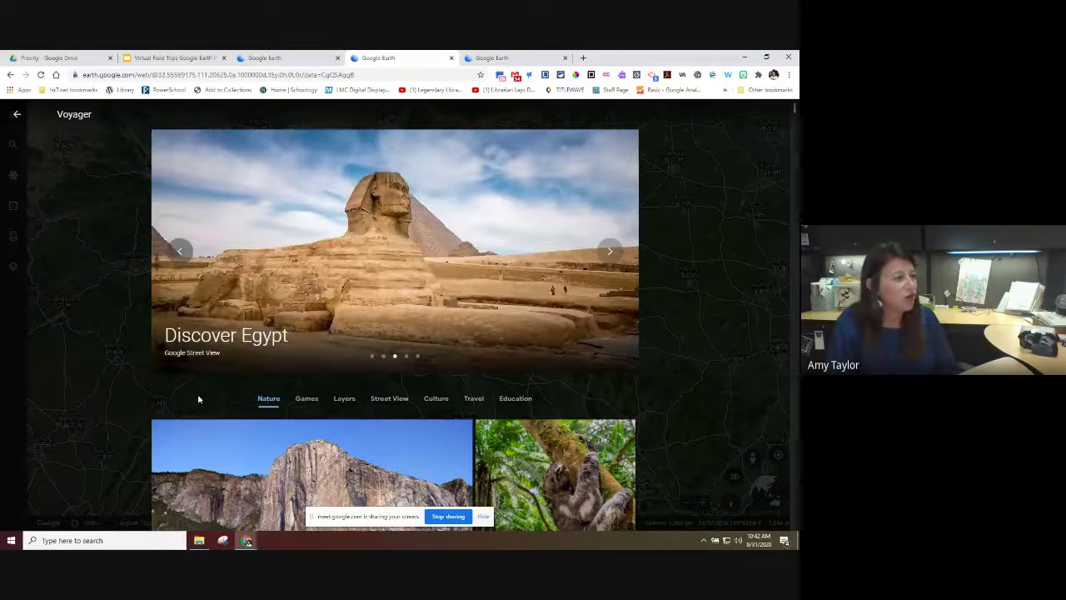
Step: Show Voyager's Games category and look through its quizzes and Carmen Sandiego games
click(308, 402)
scroll(312, 408, down, 6)
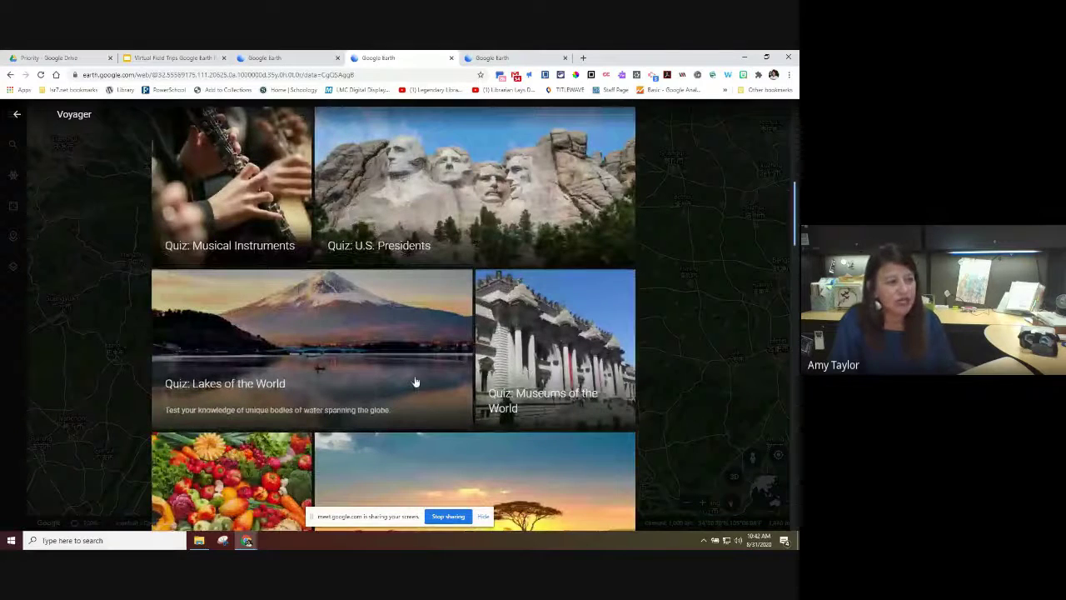
scroll(371, 393, down, 10)
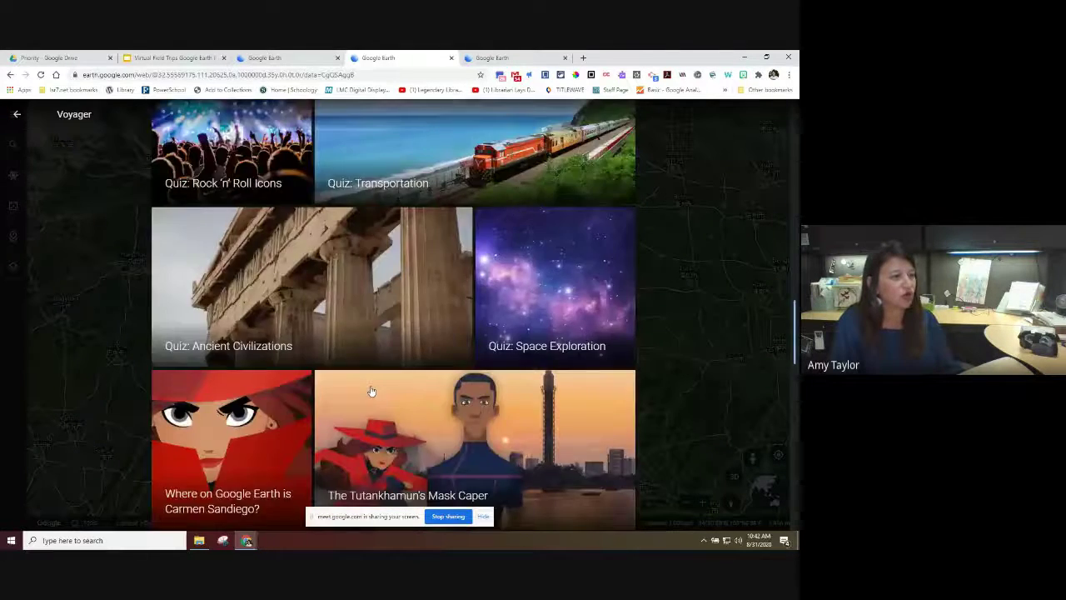
scroll(373, 392, down, 8)
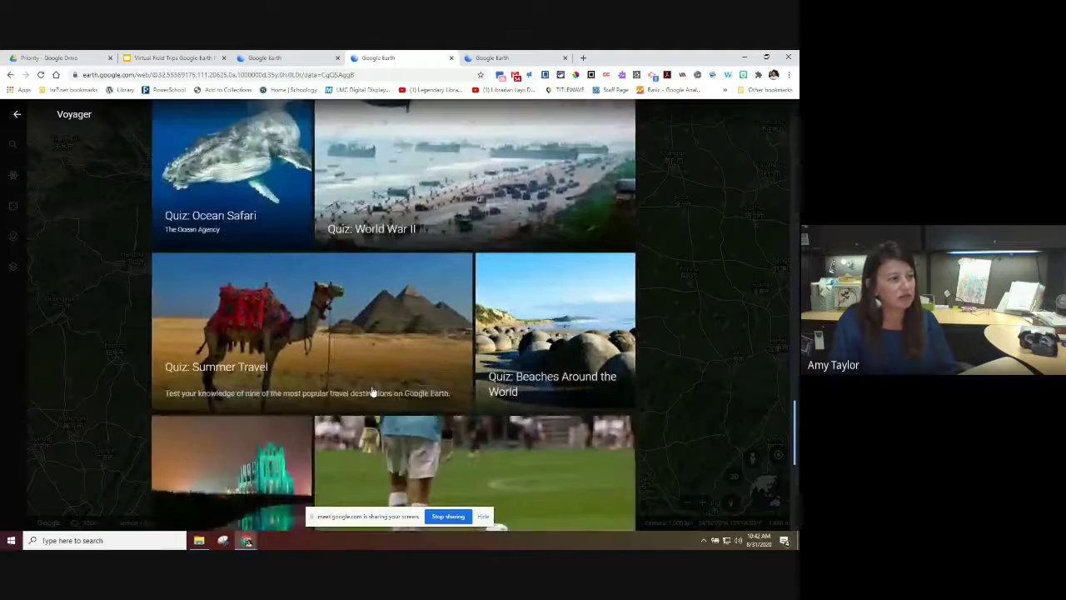
scroll(373, 390, up, 15)
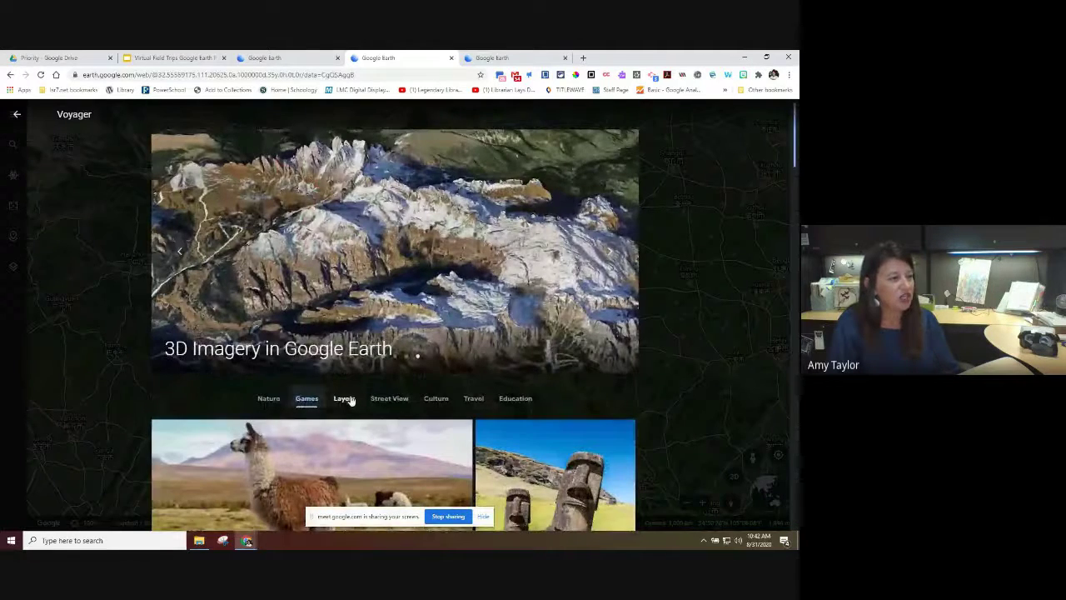
Step: Show Voyager's Layers category and look through its satellite imagery and weather stories
click(345, 399)
scroll(348, 383, down, 5)
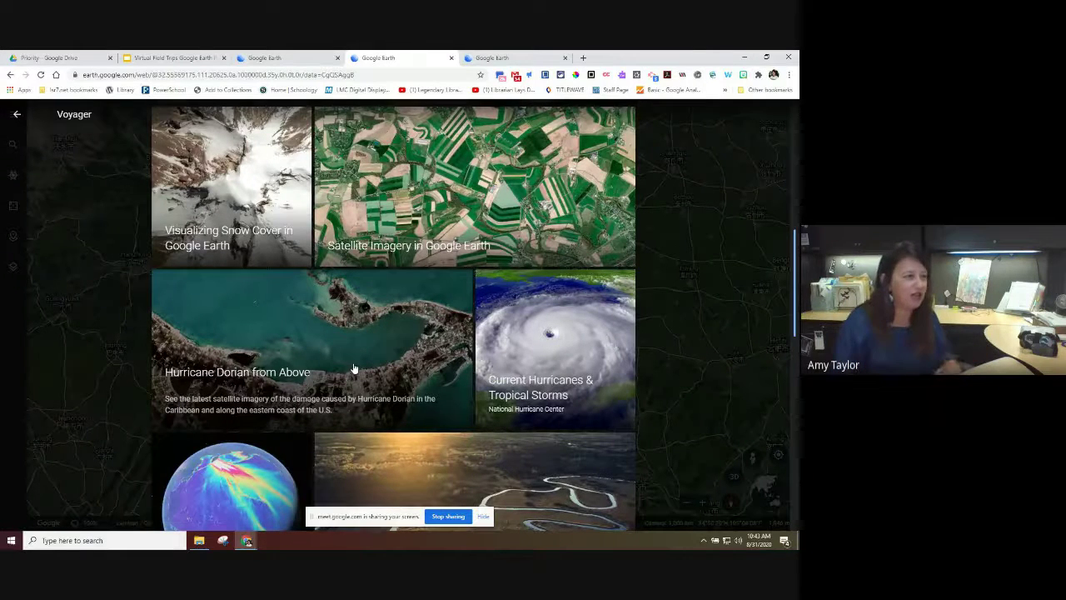
scroll(400, 340, up, 10)
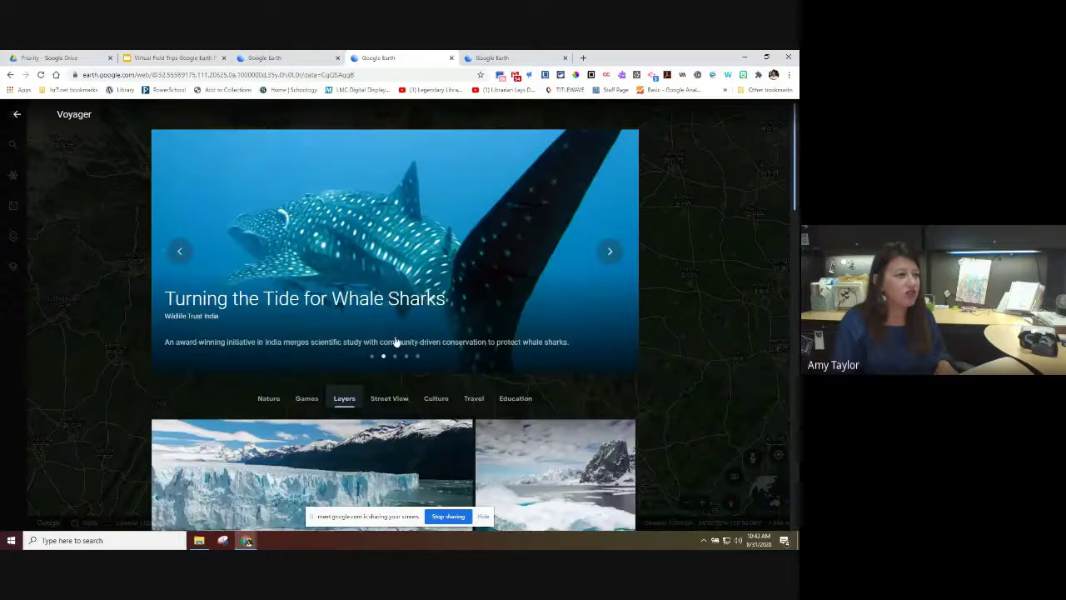
Step: Look through Voyager's Street View, Culture and Education categories
click(389, 399)
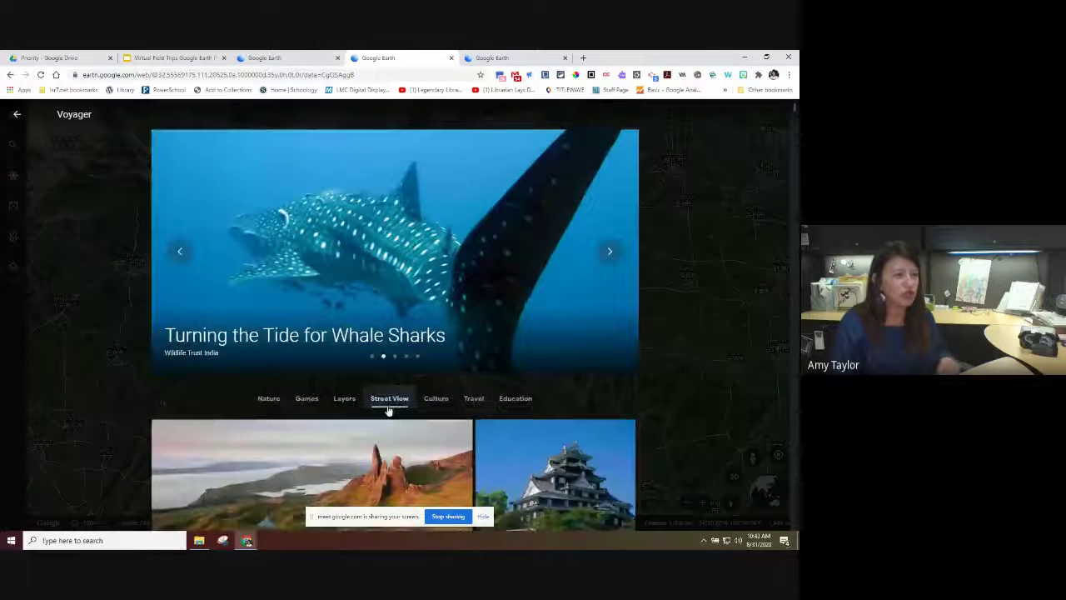
scroll(387, 411, down, 3)
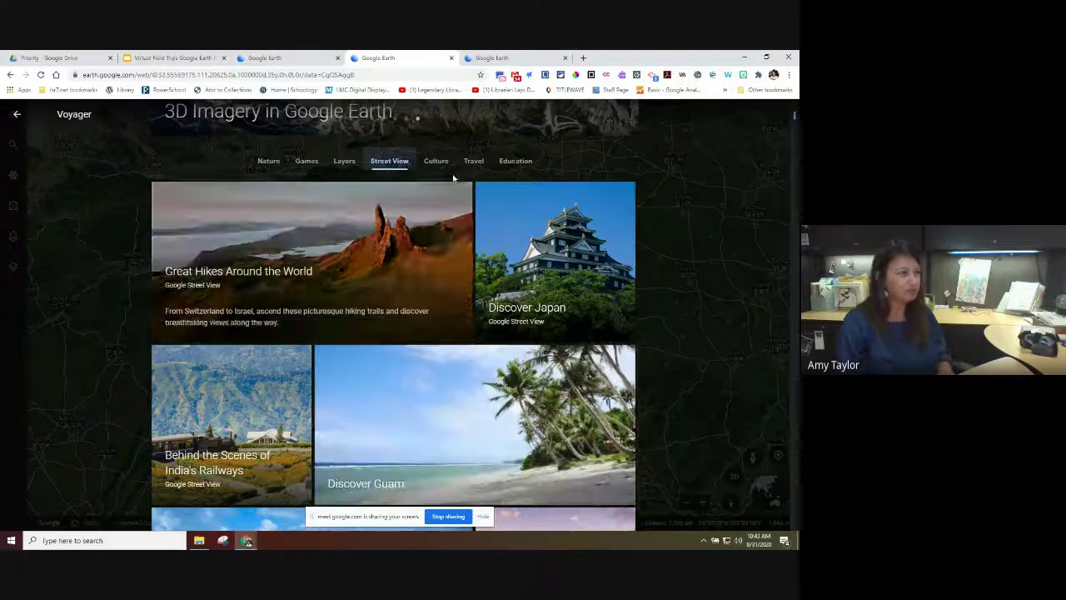
click(447, 164)
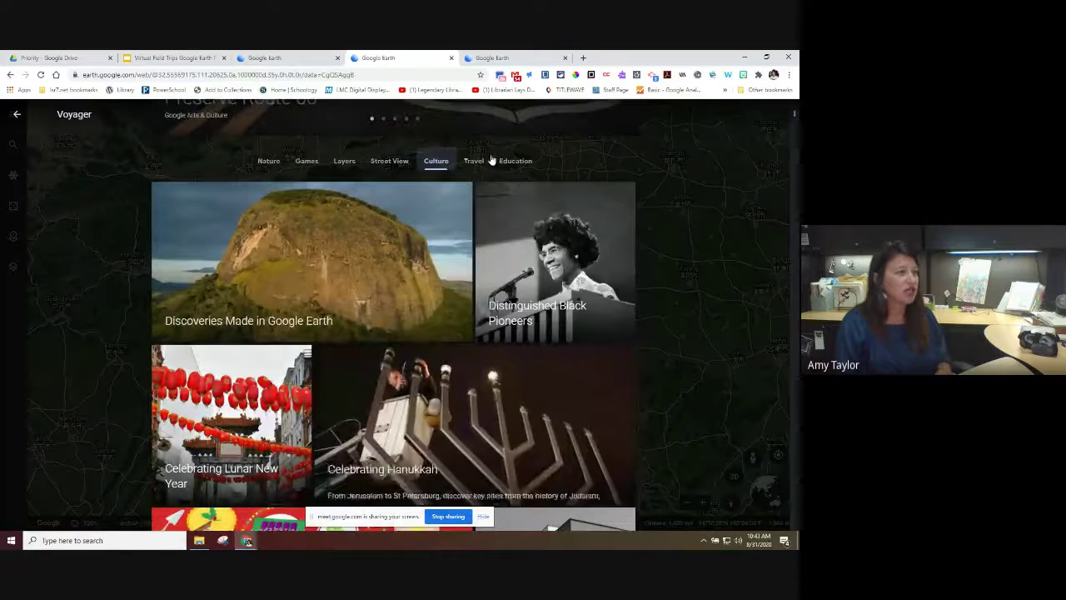
click(516, 161)
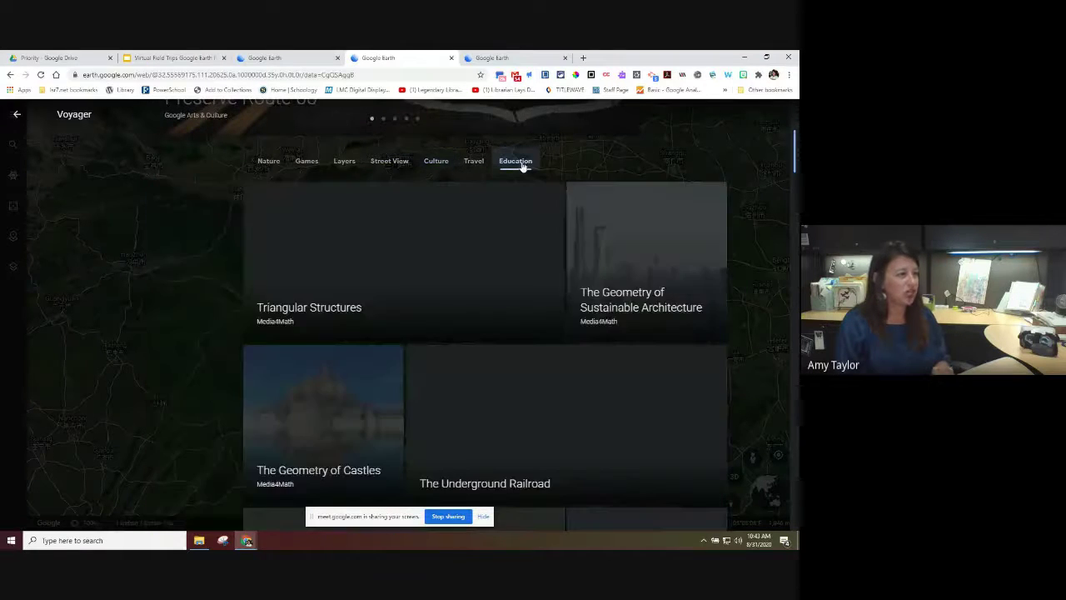
Step: Look through the stories in Voyager's Education category and return to the start of the page
scroll(504, 286, down, 5)
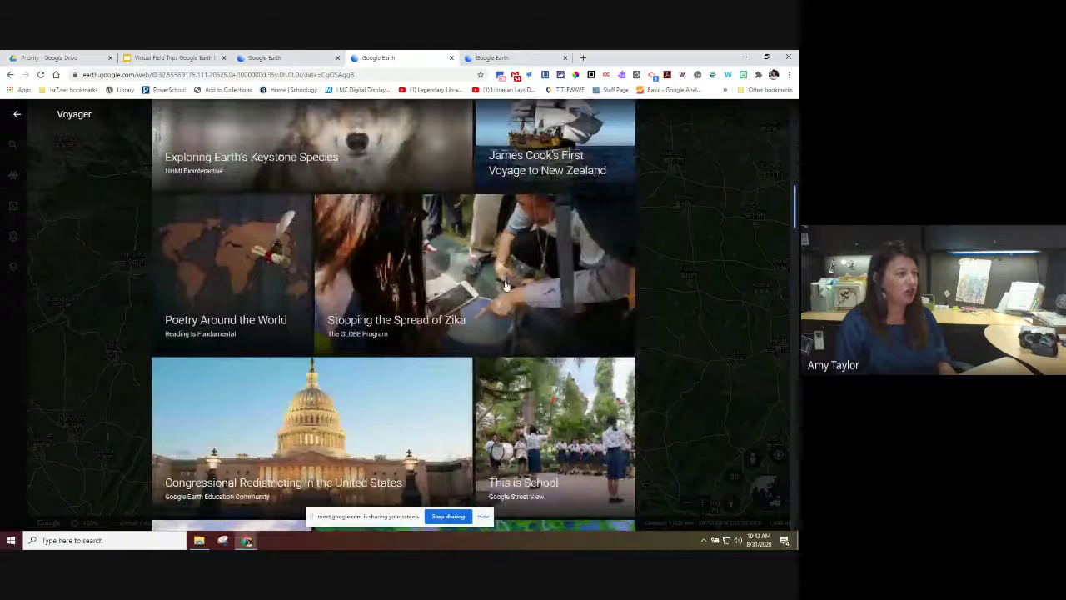
scroll(503, 287, up, 6)
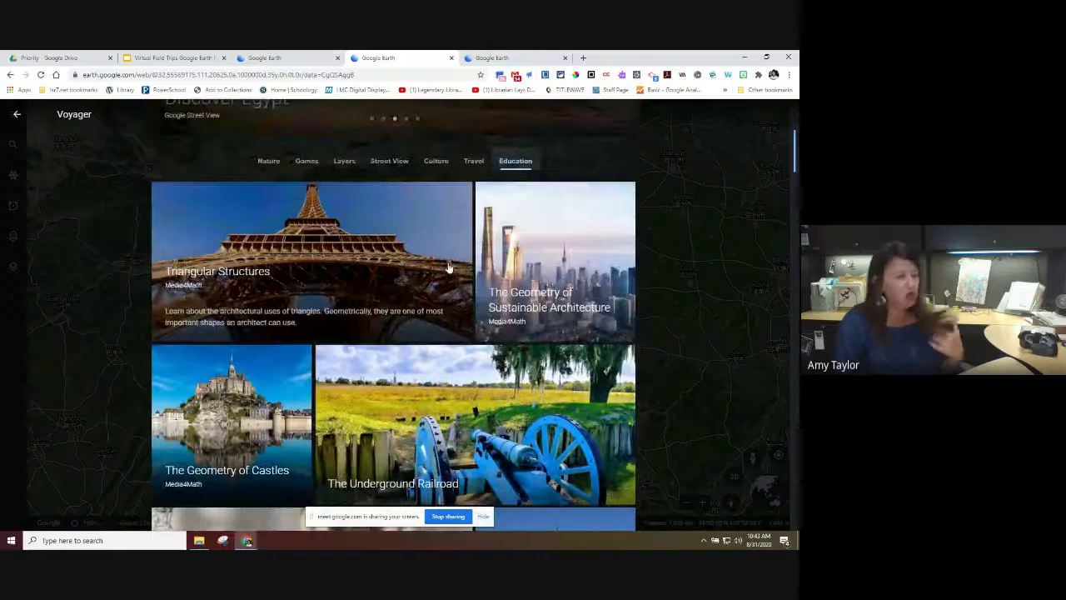
scroll(273, 236, up, 3)
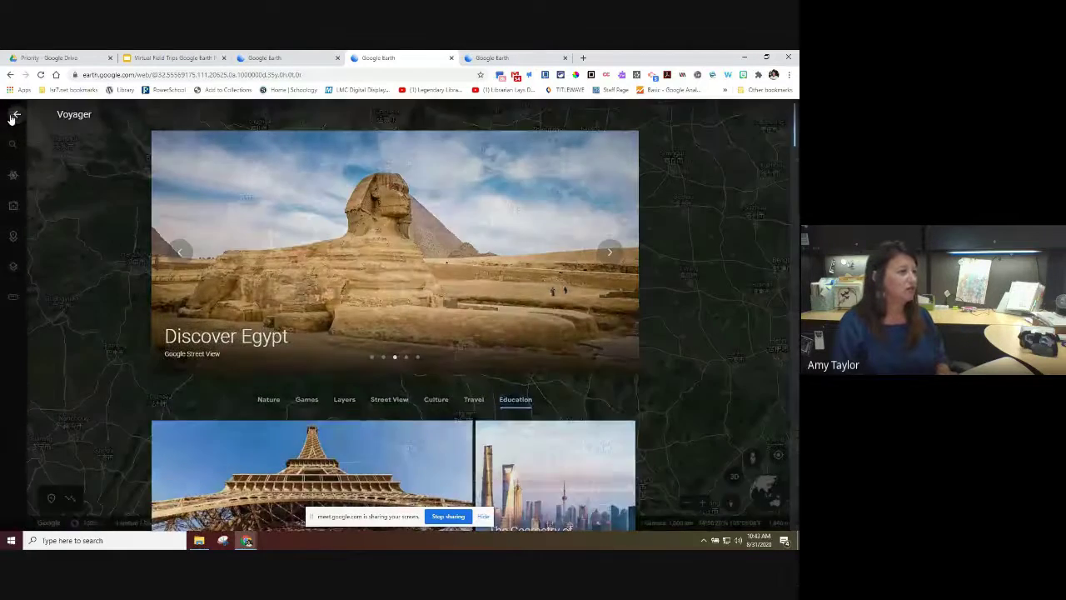
Step: Leave Voyager and fly to a random place with I'm Feeling Lucky
click(15, 116)
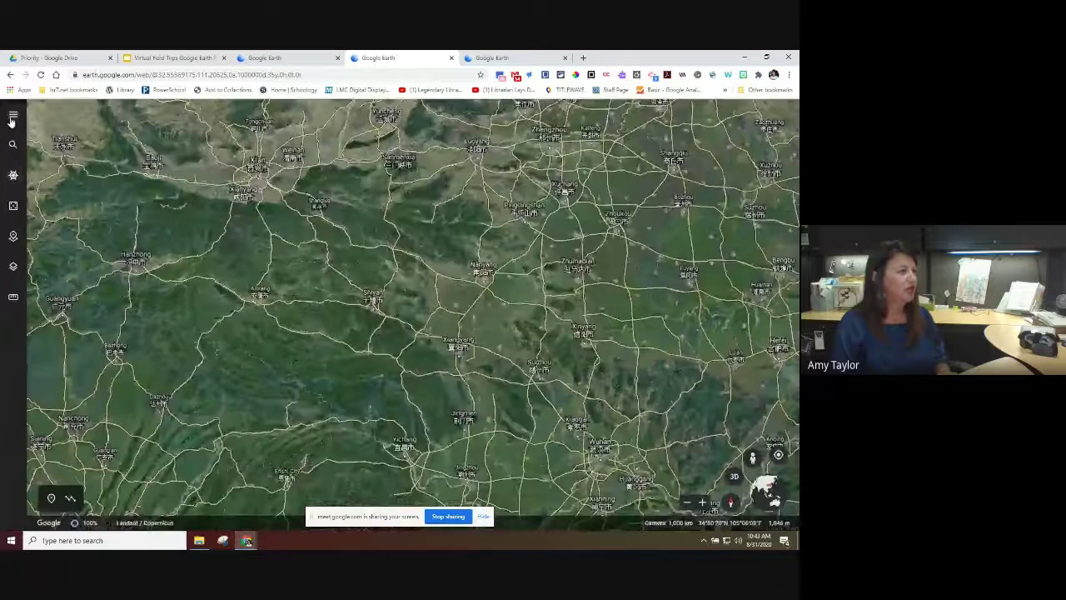
click(13, 206)
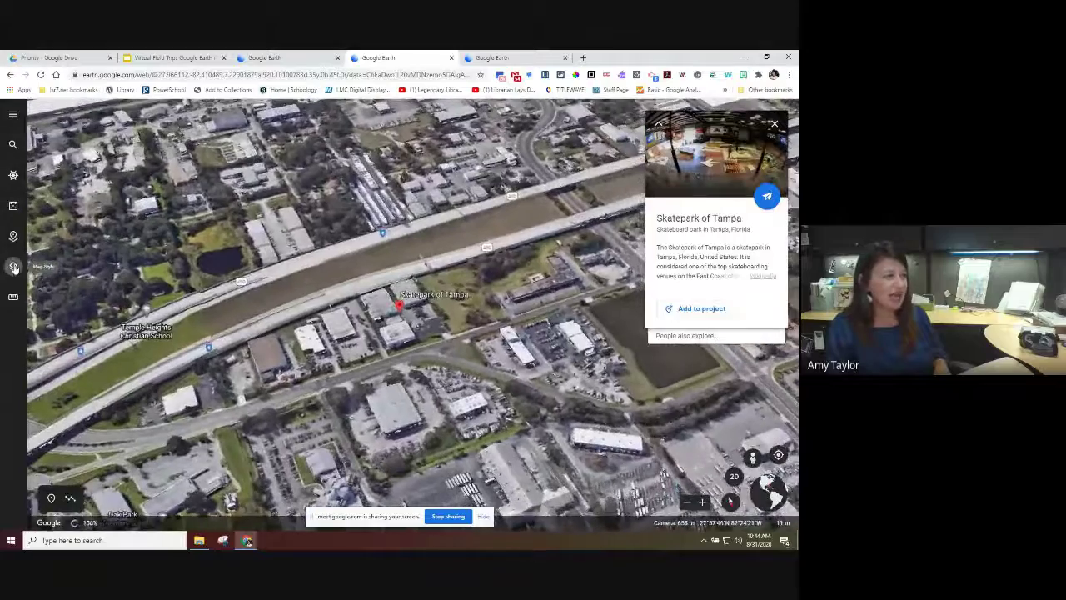
Step: Open the map style settings and apply the Clean style to a zoomed-out globe showing North America
click(14, 267)
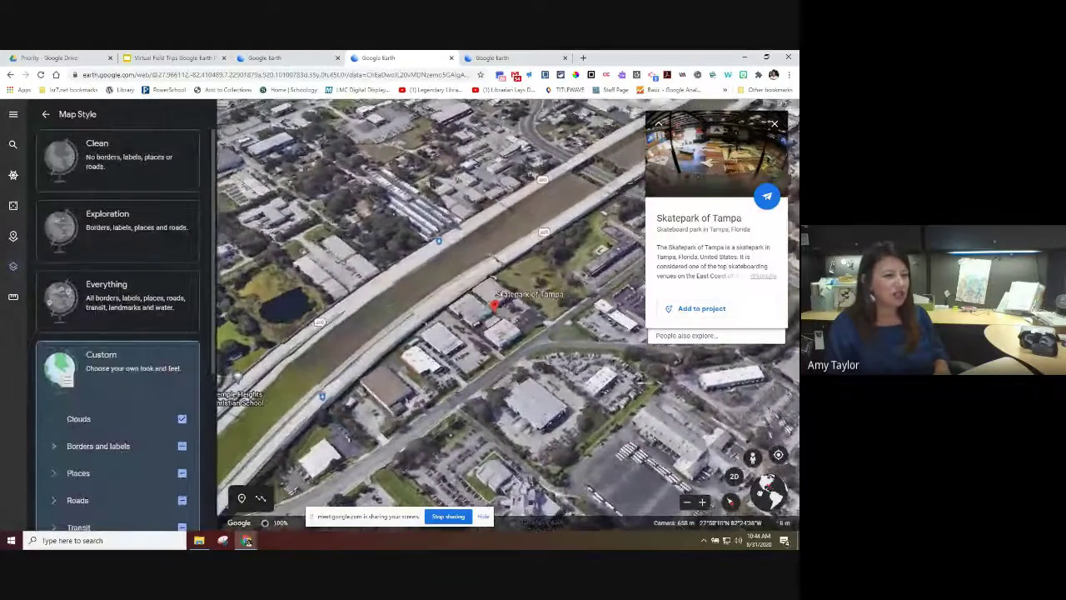
scroll(587, 310, down, 10)
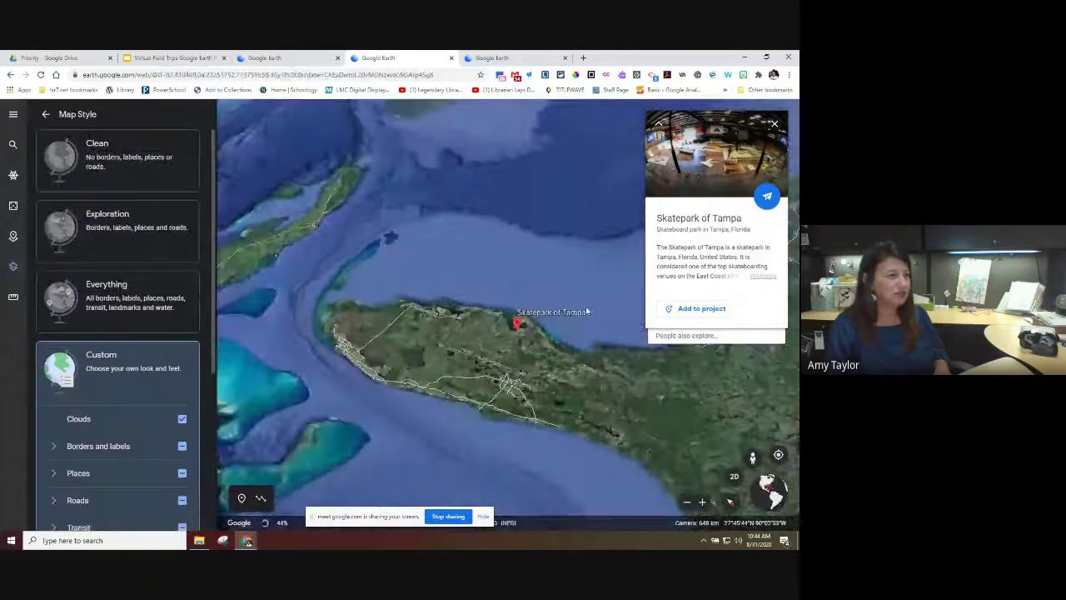
scroll(588, 310, down, 5)
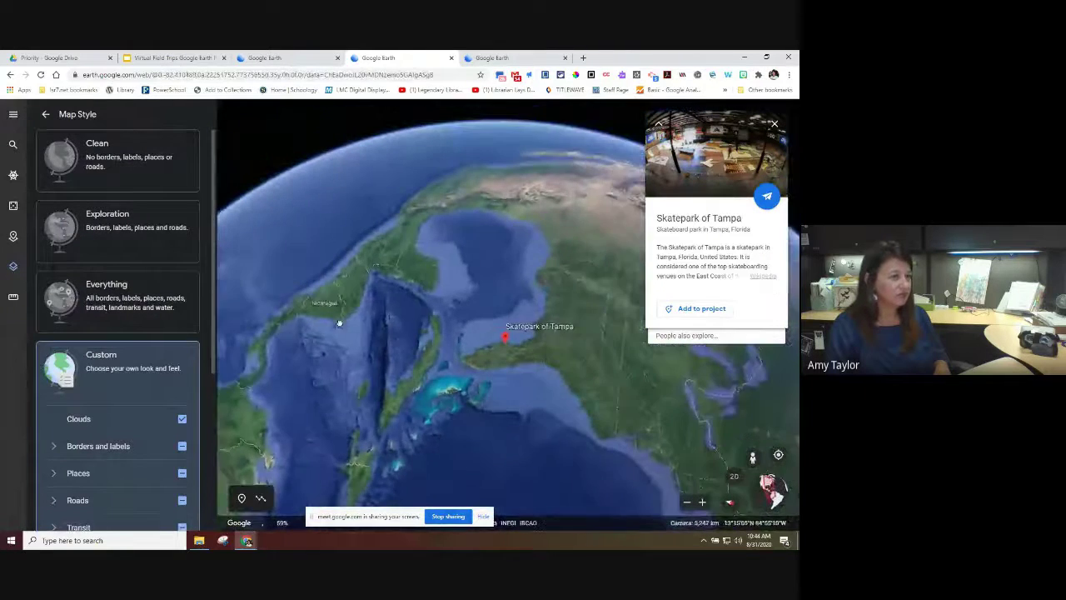
drag(550, 333, 324, 341)
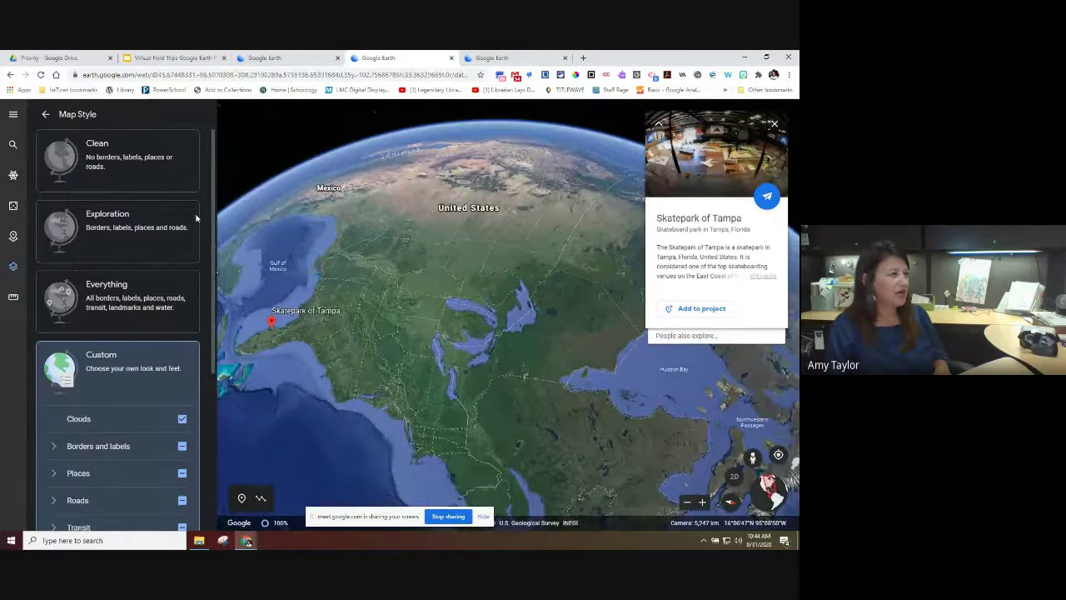
click(139, 169)
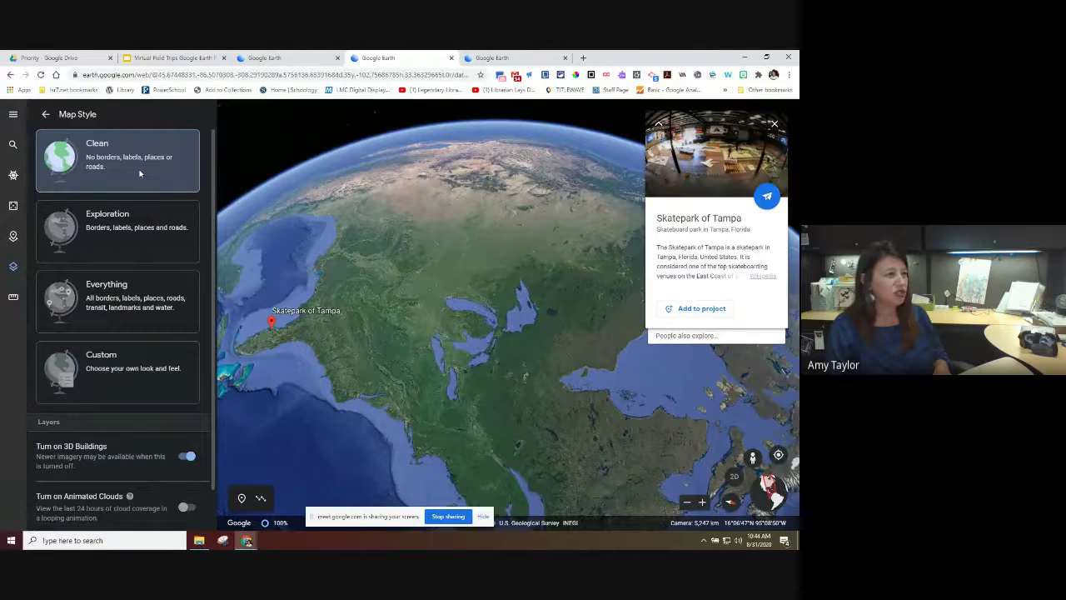
Step: Try the Exploration map style on a closer view of the eastern United States, followed by the Everything style
click(128, 241)
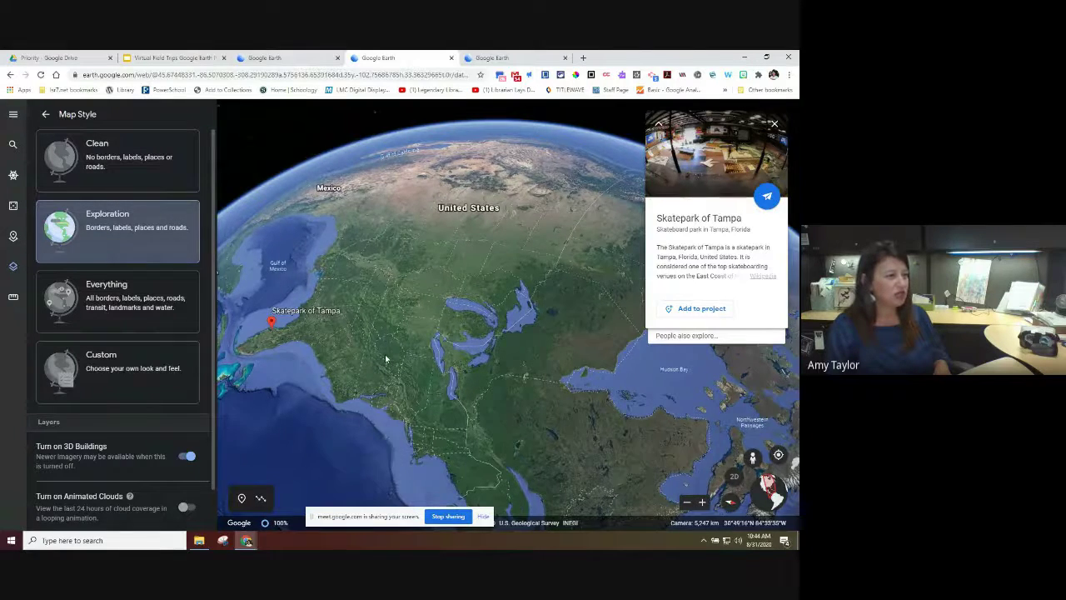
scroll(393, 319, up, 5)
scroll(393, 319, up, 5)
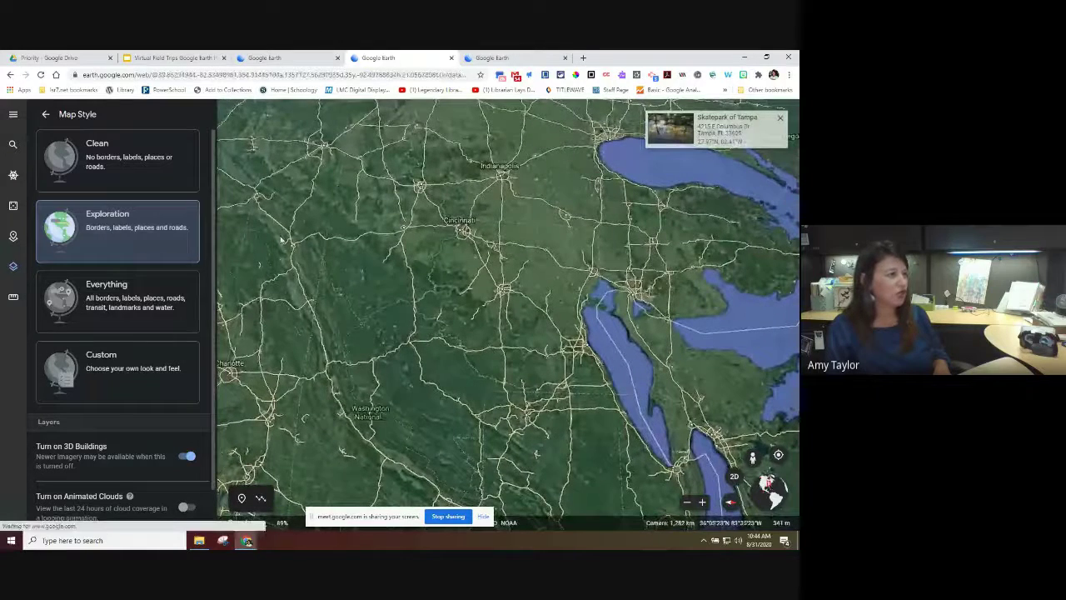
click(168, 302)
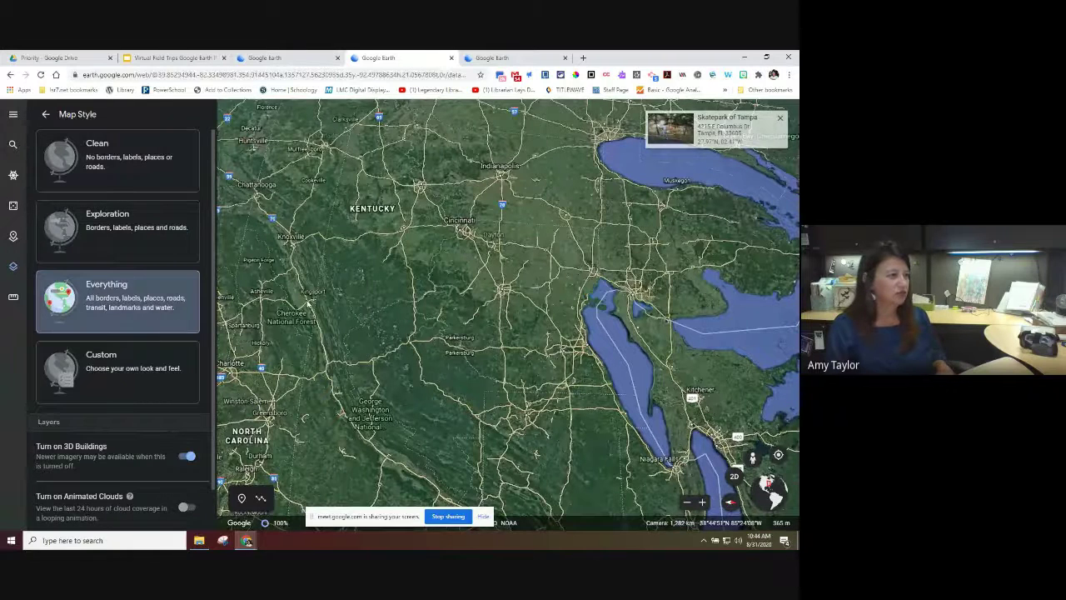
Step: Switch to the Custom map style and expand its Places options
click(167, 370)
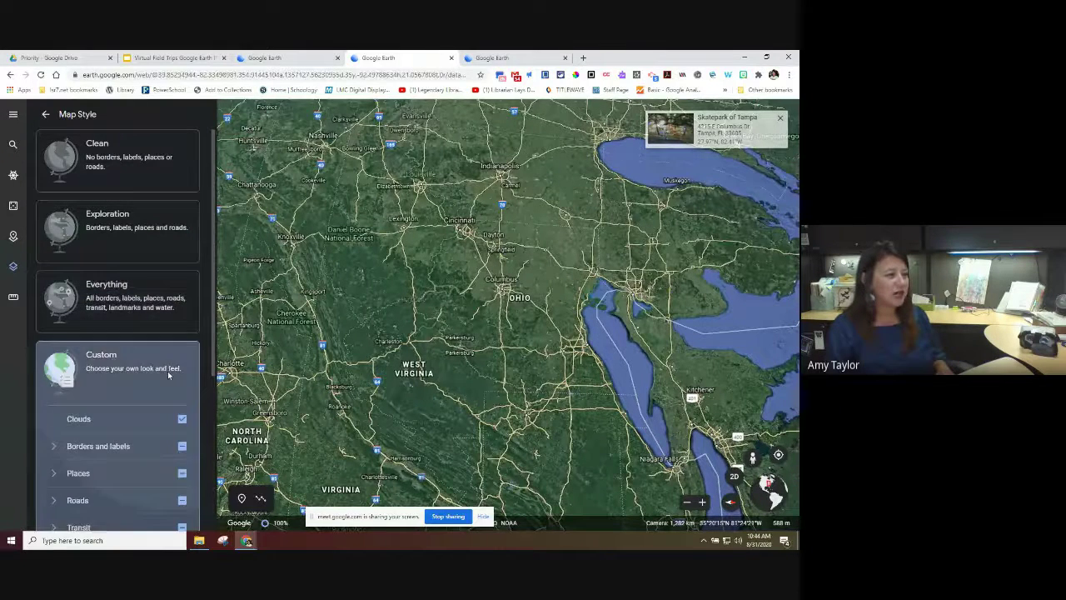
scroll(168, 380, down, 3)
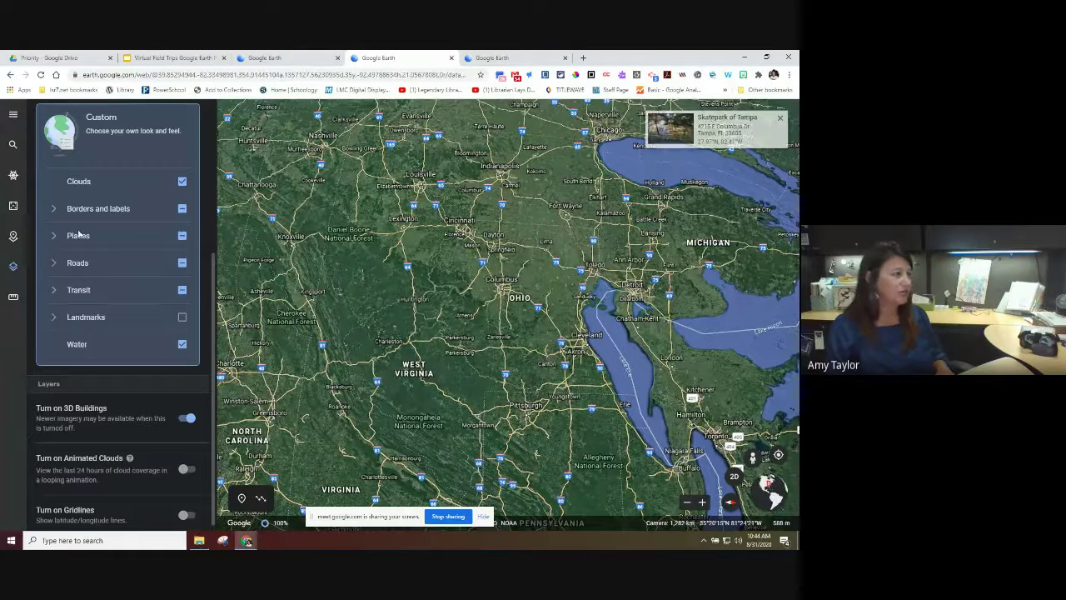
click(53, 237)
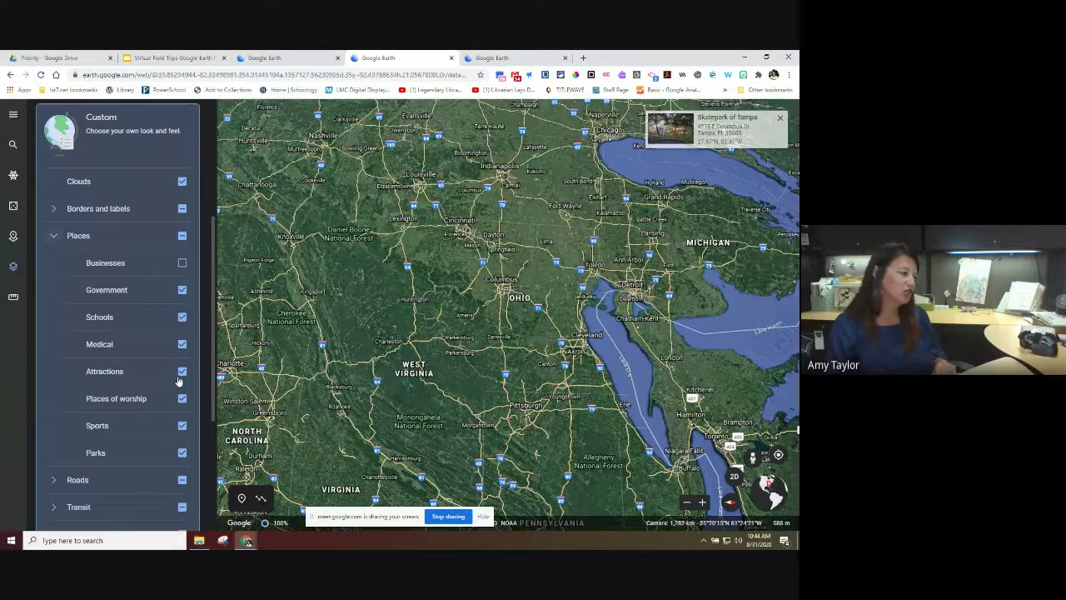
Step: Close the map style settings and cancel the empty distance measurement
click(12, 299)
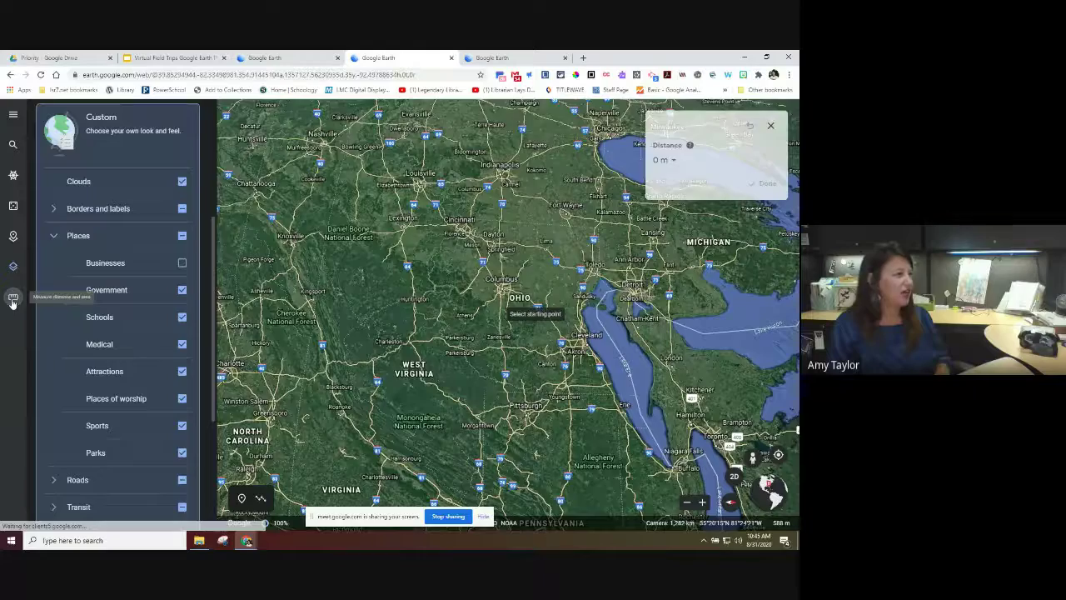
scroll(166, 245, up, 3)
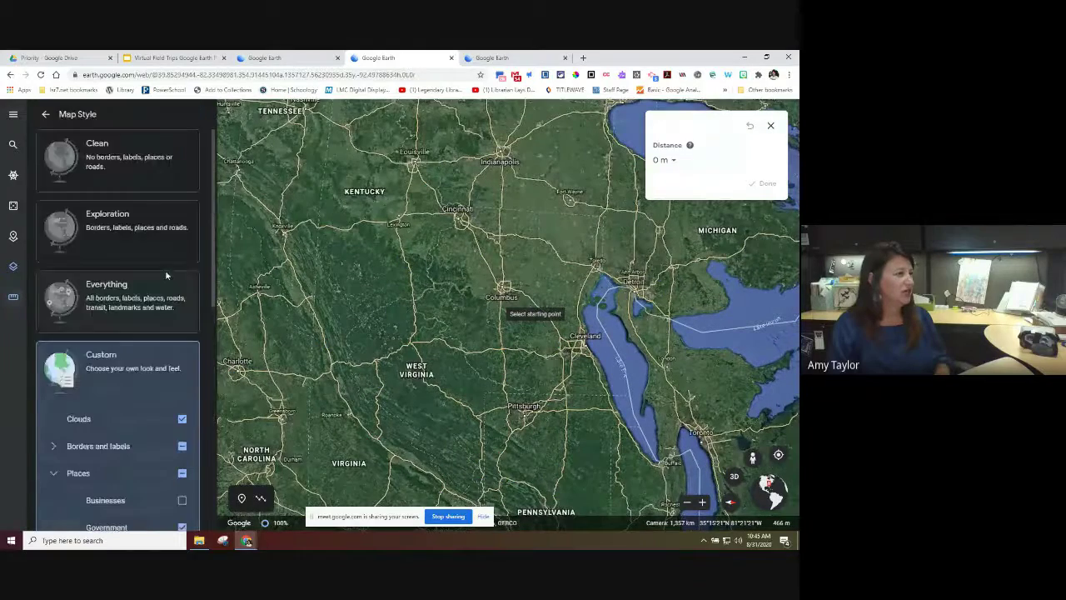
click(47, 118)
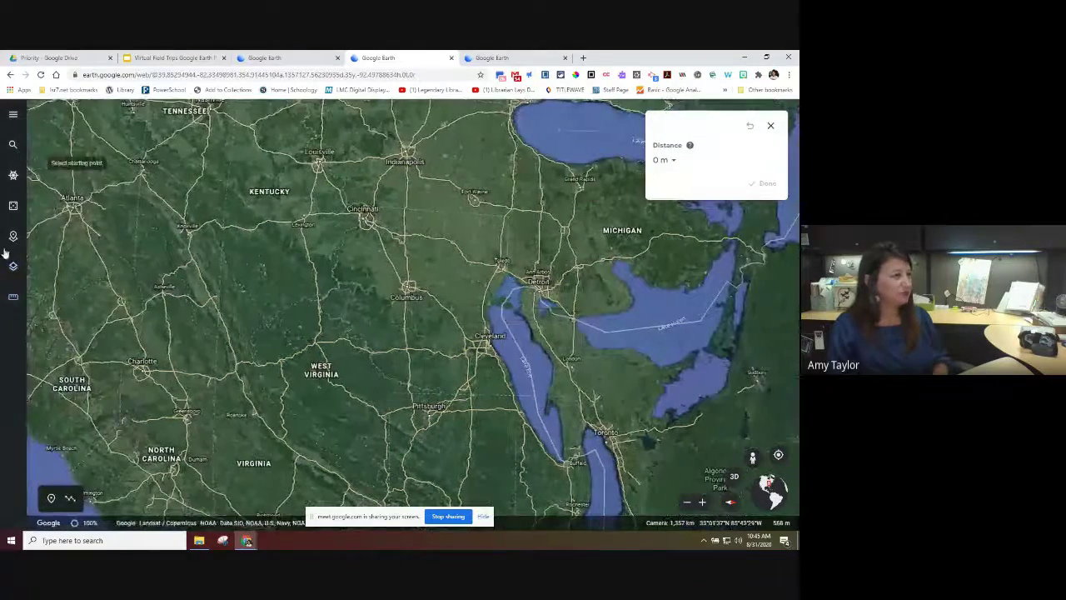
click(13, 298)
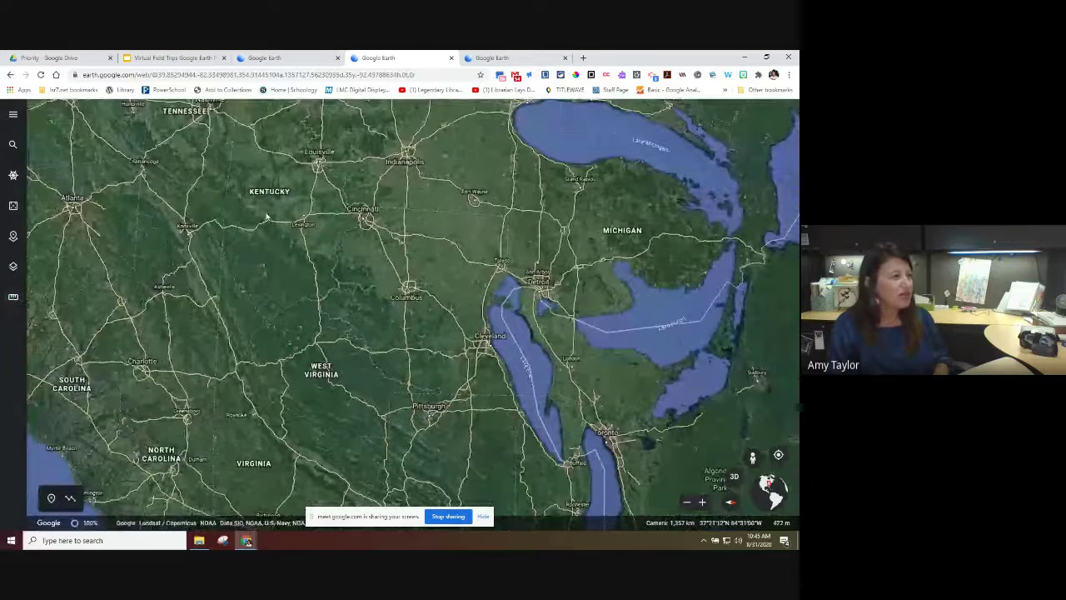
Step: Measure the distance along a path from Lexington through Columbus to Fort Wayne
click(13, 298)
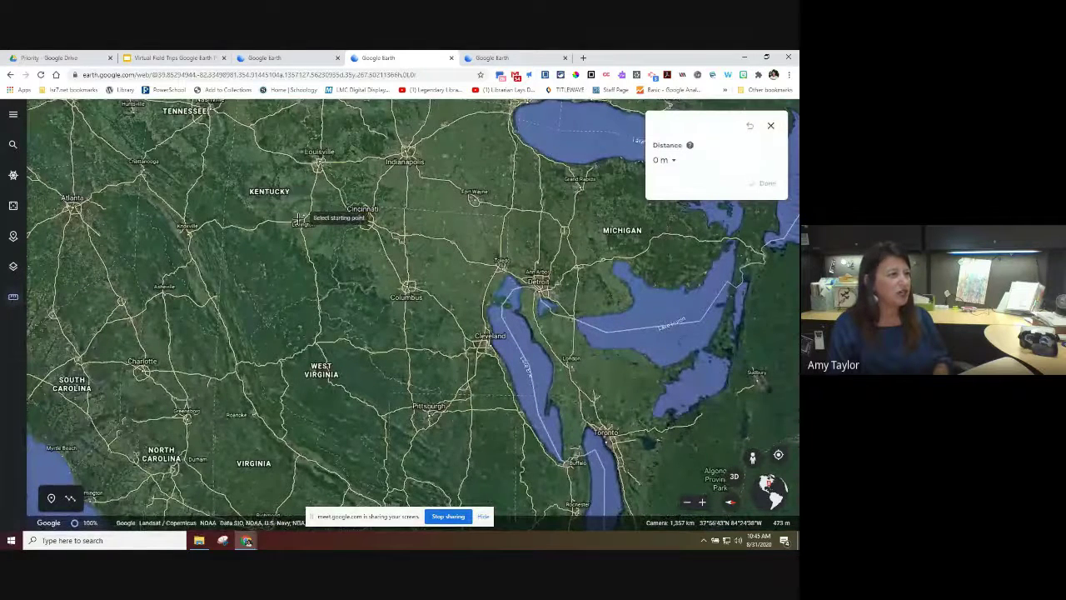
click(298, 218)
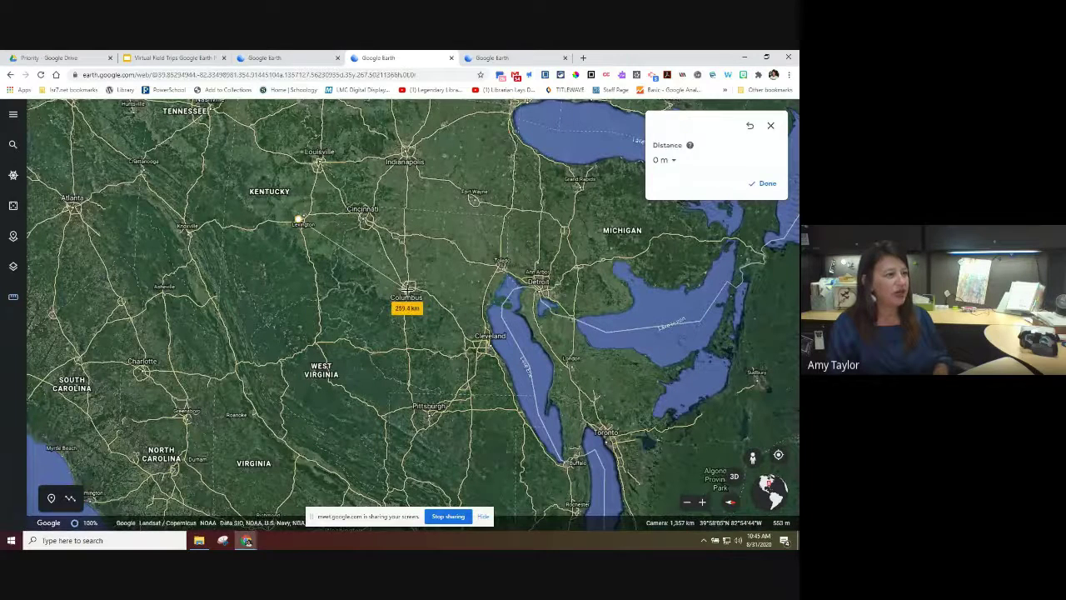
click(408, 286)
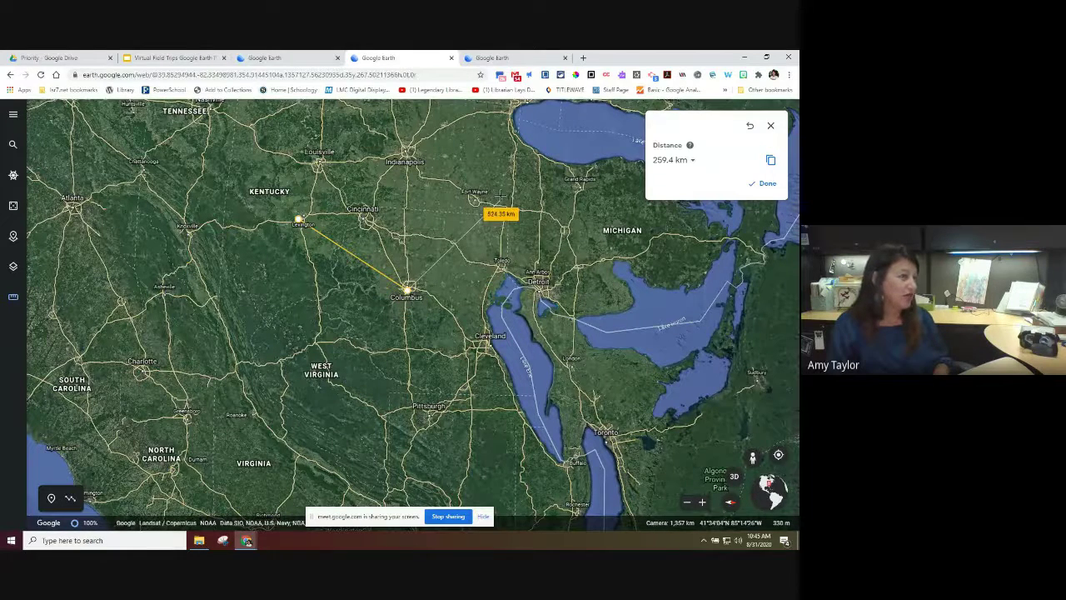
click(475, 199)
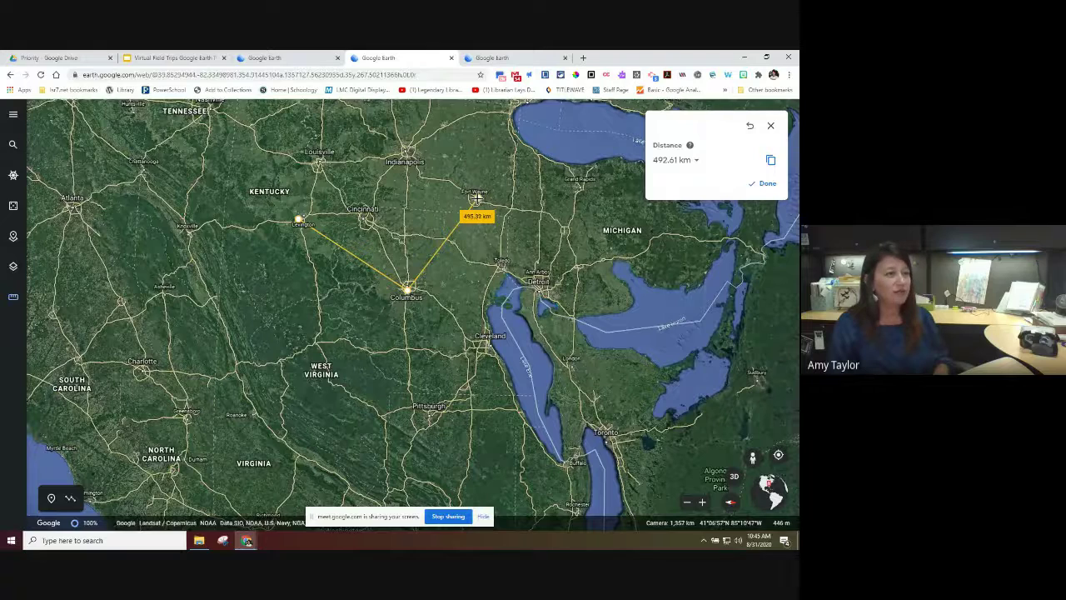
click(762, 186)
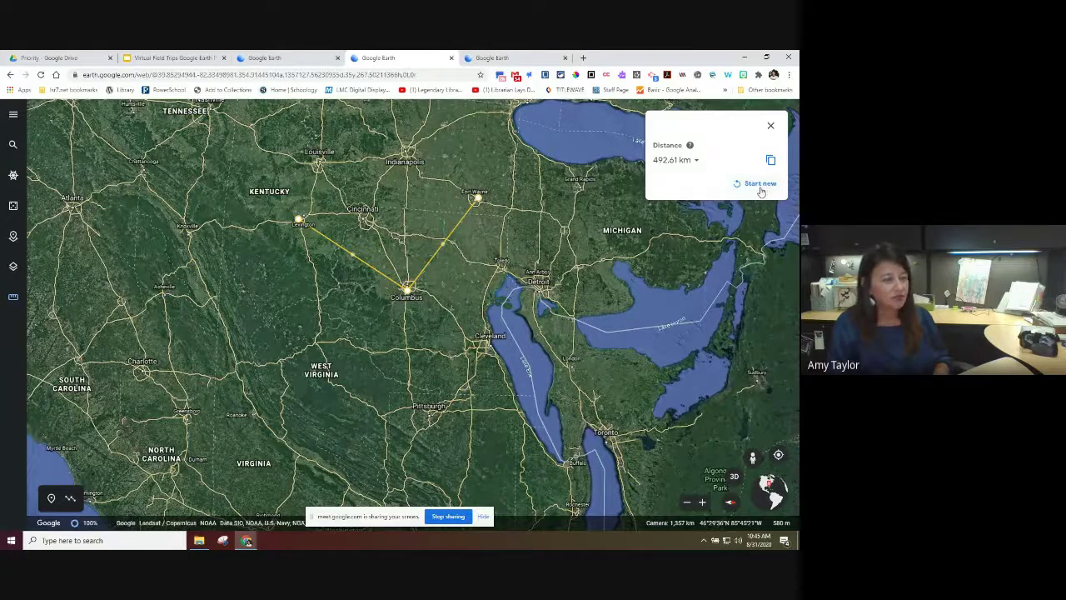
Step: Show the measured distance in centimeters and in feet, and clear the measurement
click(697, 161)
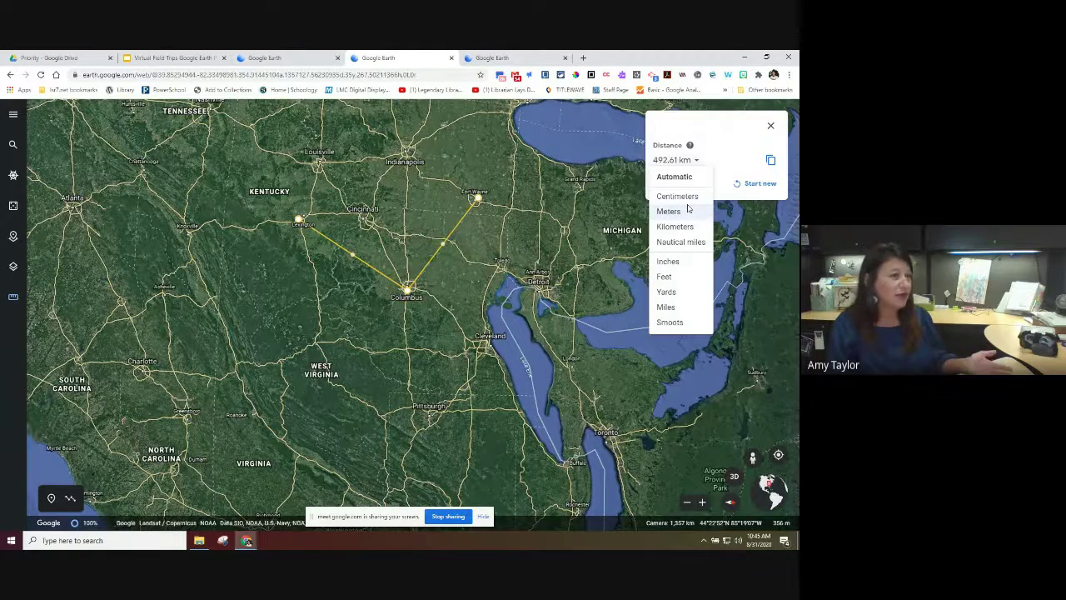
click(686, 198)
click(681, 161)
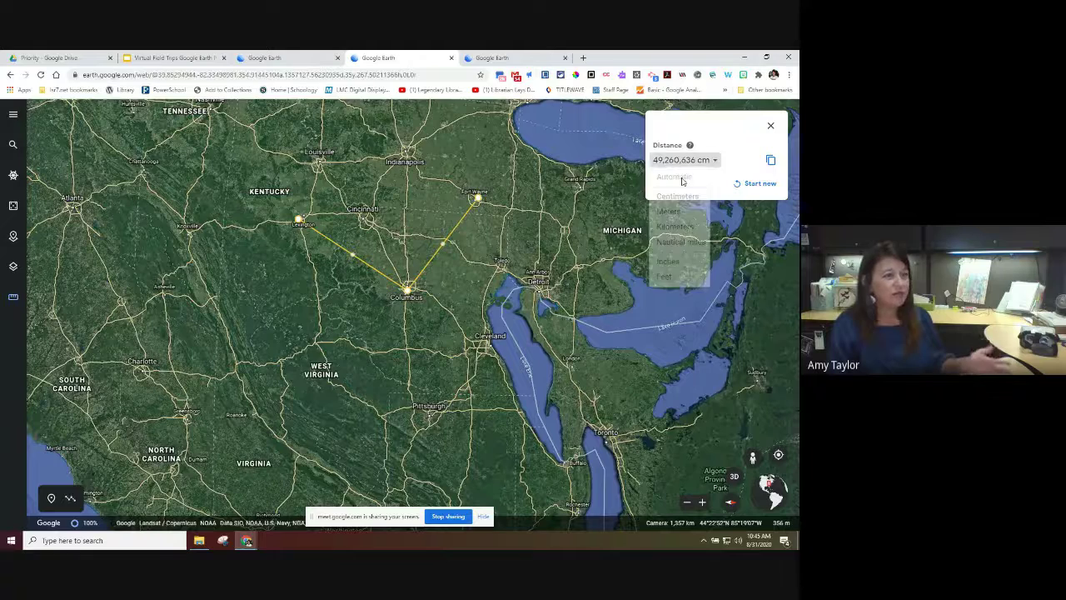
click(668, 276)
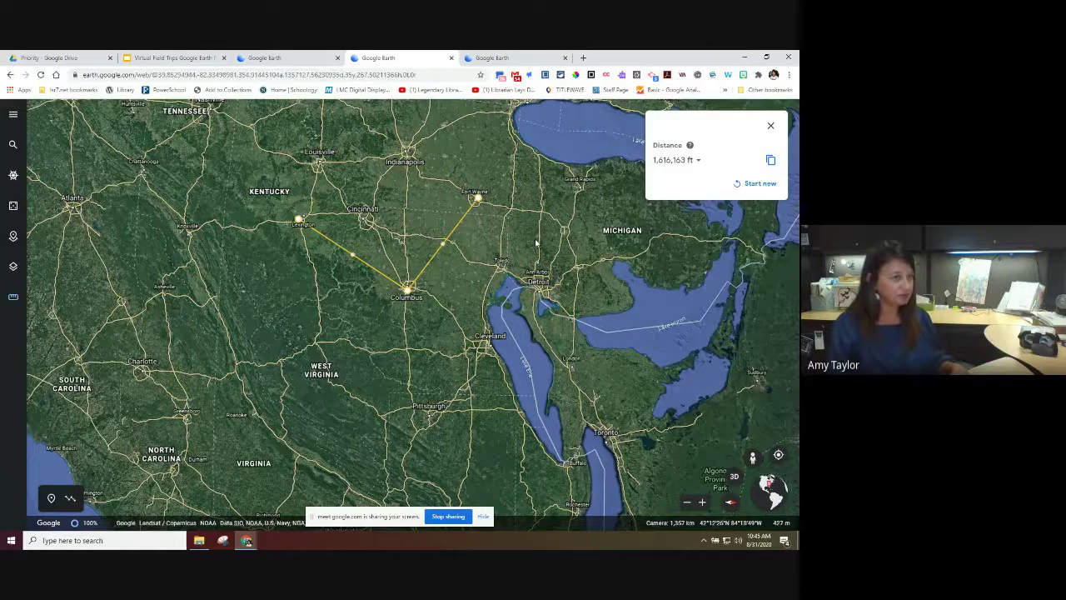
click(754, 183)
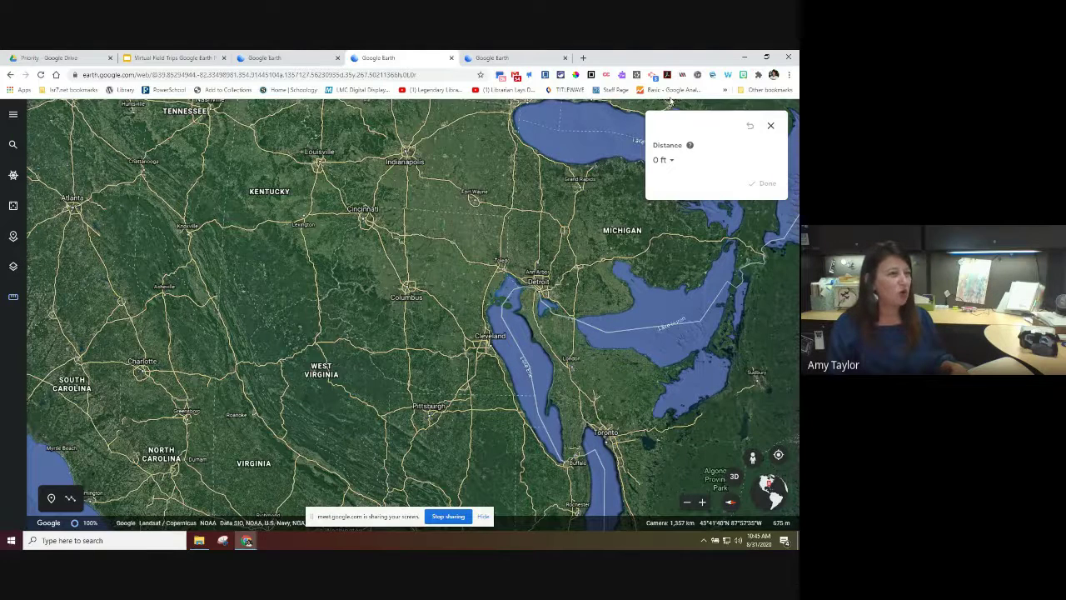
click(769, 127)
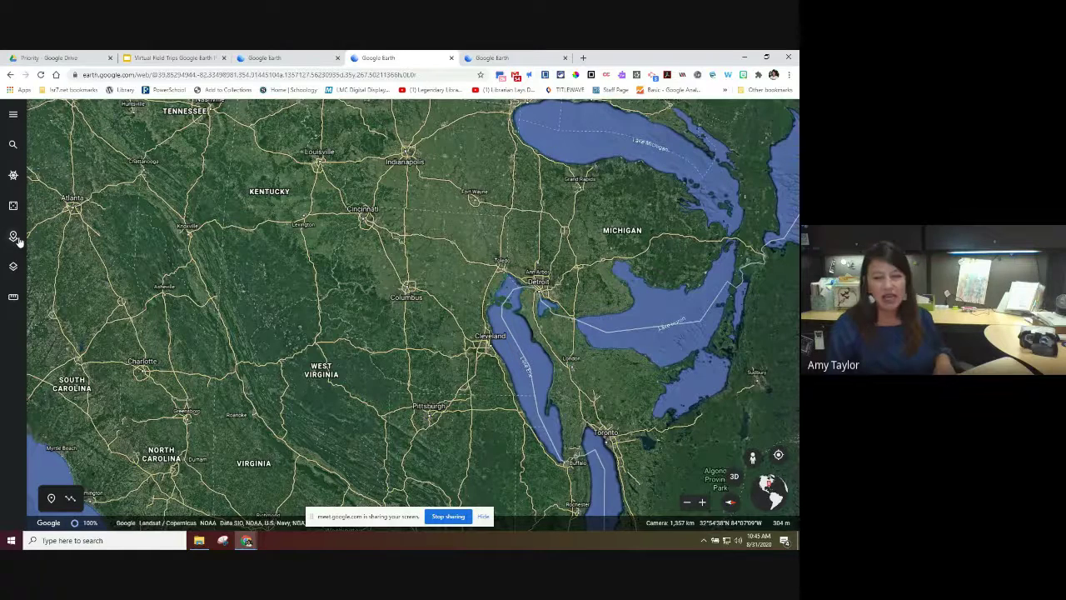
Step: Open Projects and create a new project in Google Drive
click(14, 237)
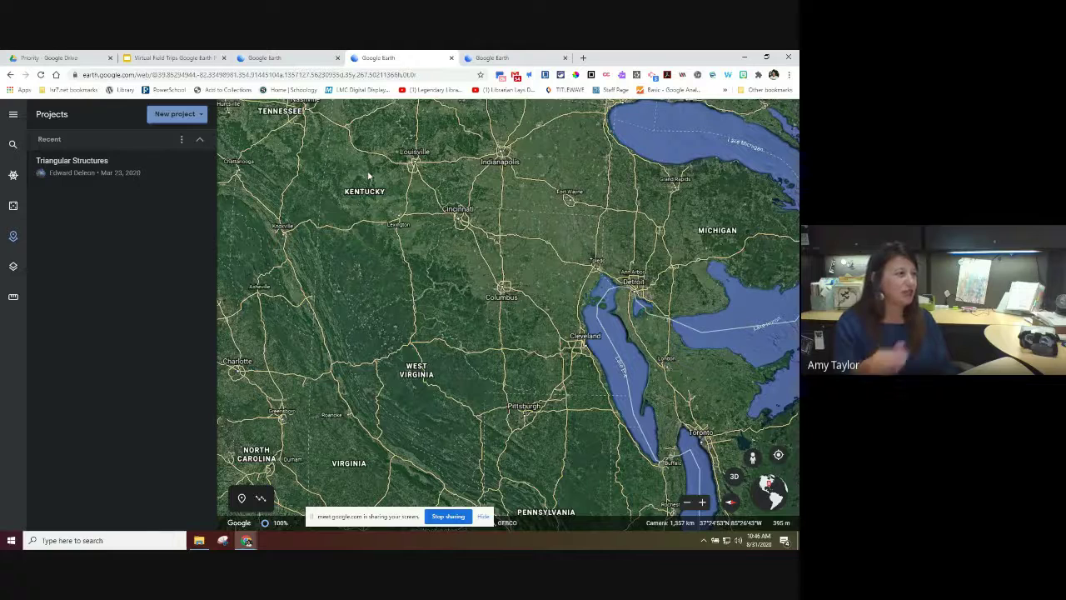
click(197, 115)
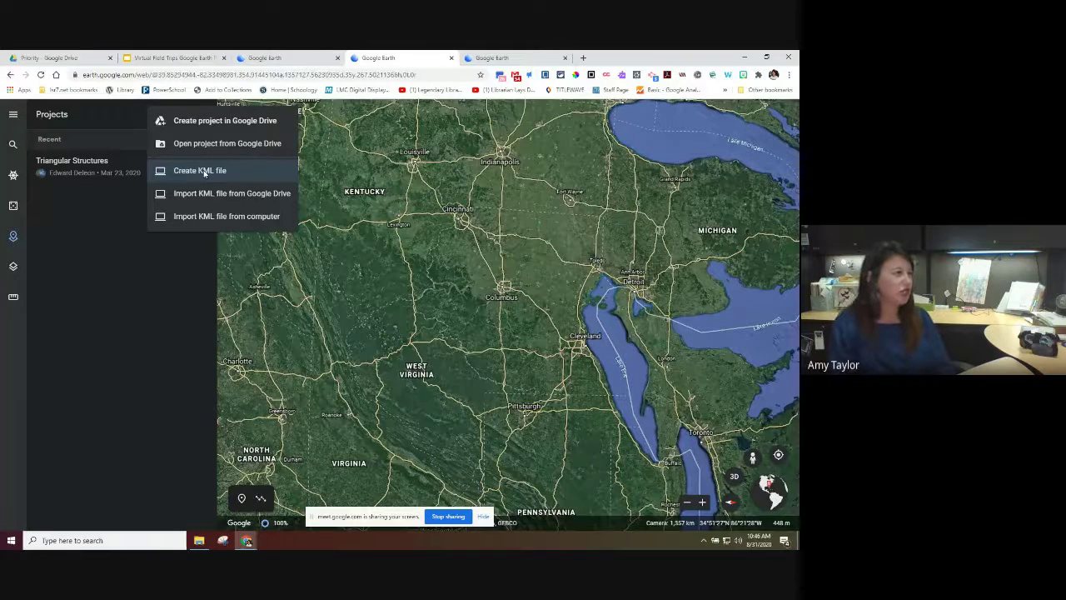
click(230, 123)
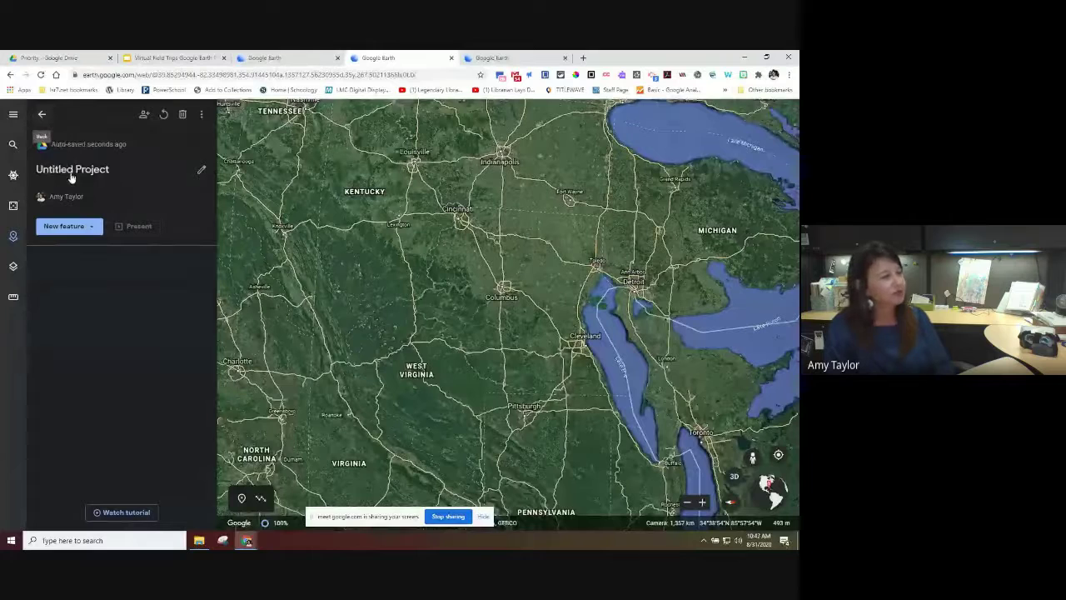
Step: Title the project "Learn with Librarians" and fill its description with placeholder text
click(96, 177)
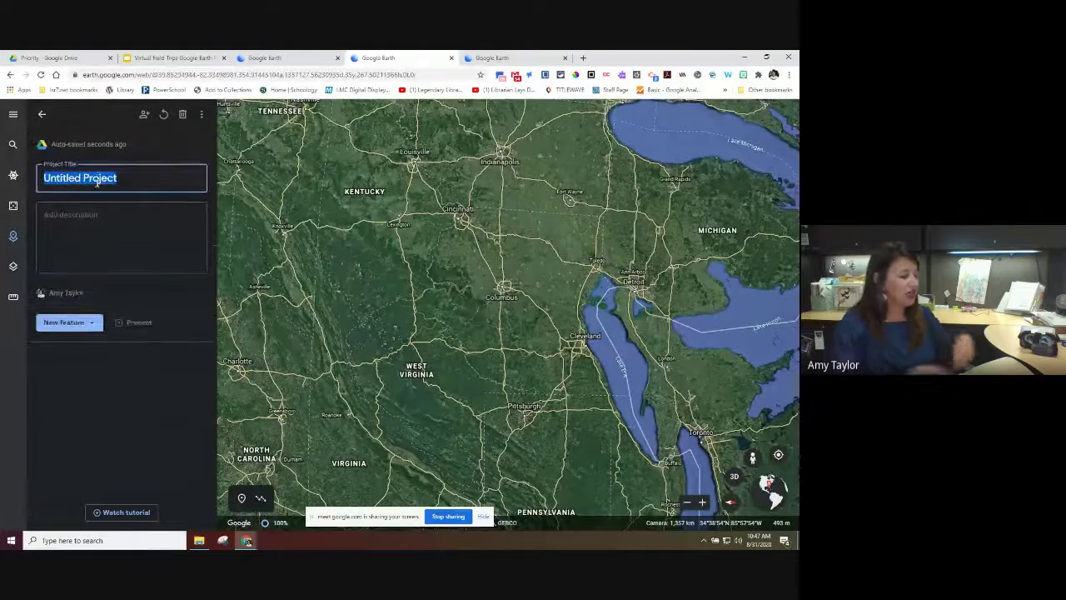
text(Learn )
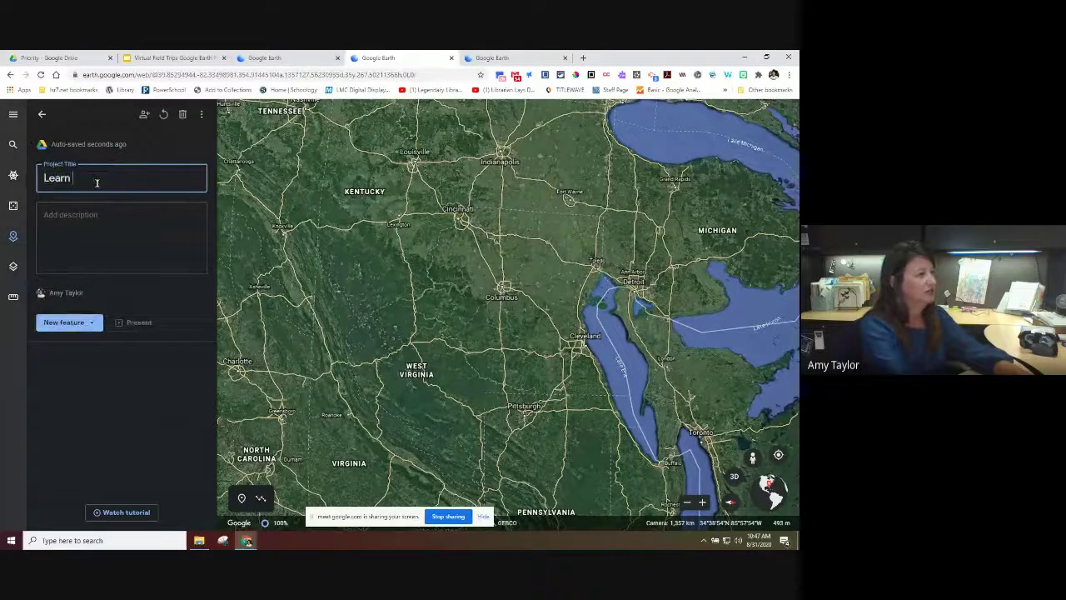
text(with Librarians)
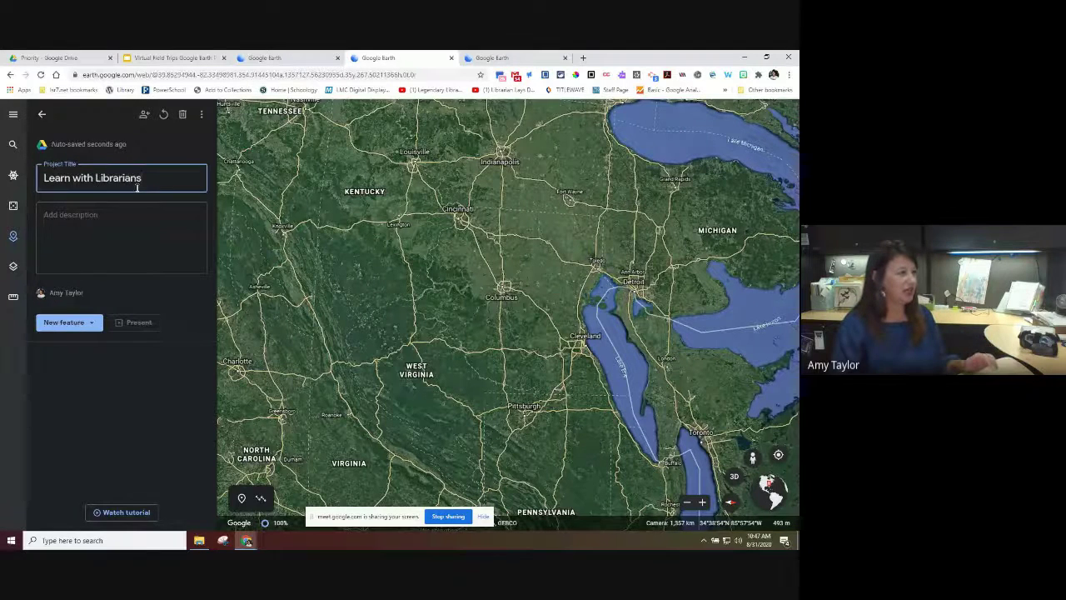
click(107, 217)
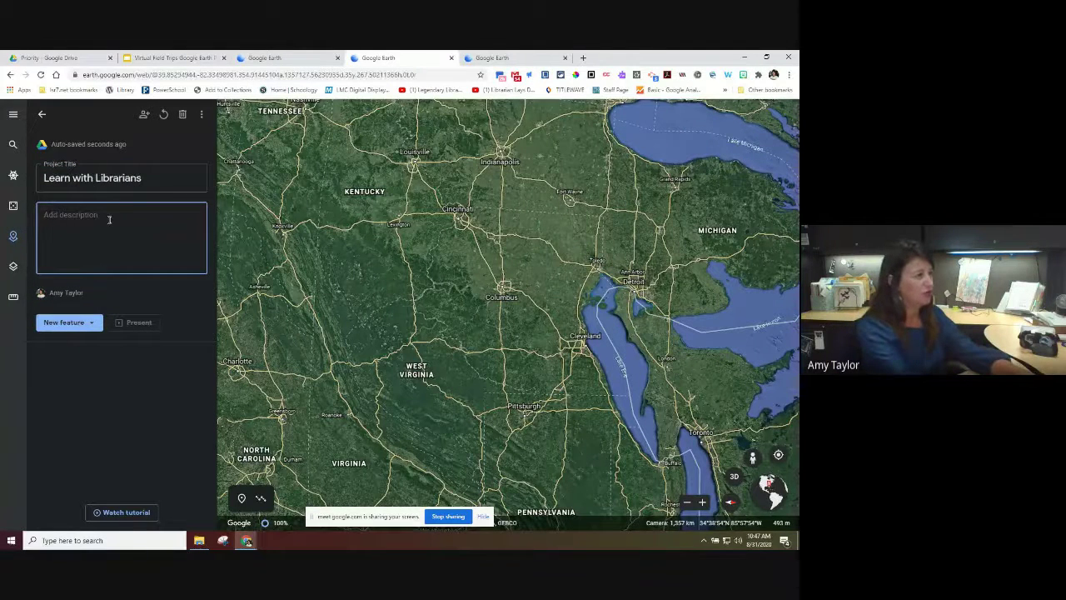
text(jal;kdfj skldfj dklsfj;klasdjf lkasdjleakjflkasdjflk)
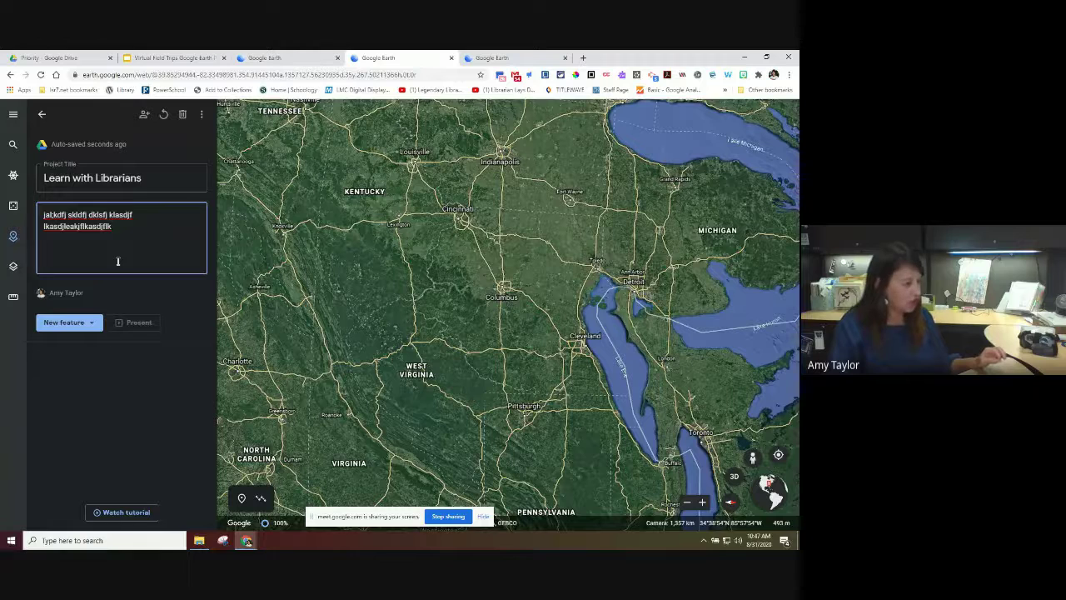
Step: Search for New York Public Library as a new project place and open the Stephen A. Schwarzman Building result
click(90, 329)
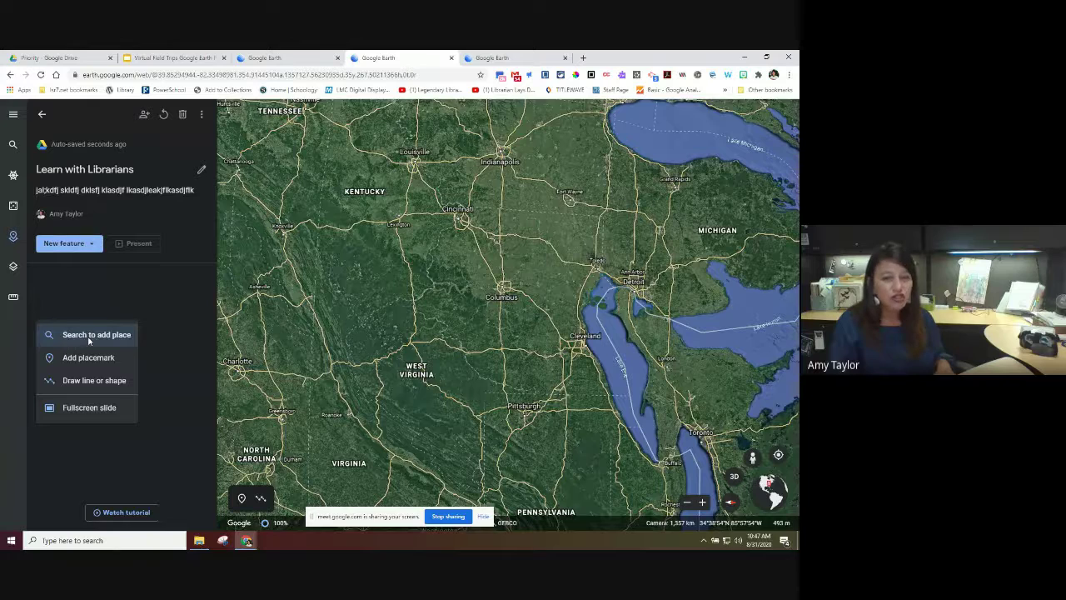
click(89, 335)
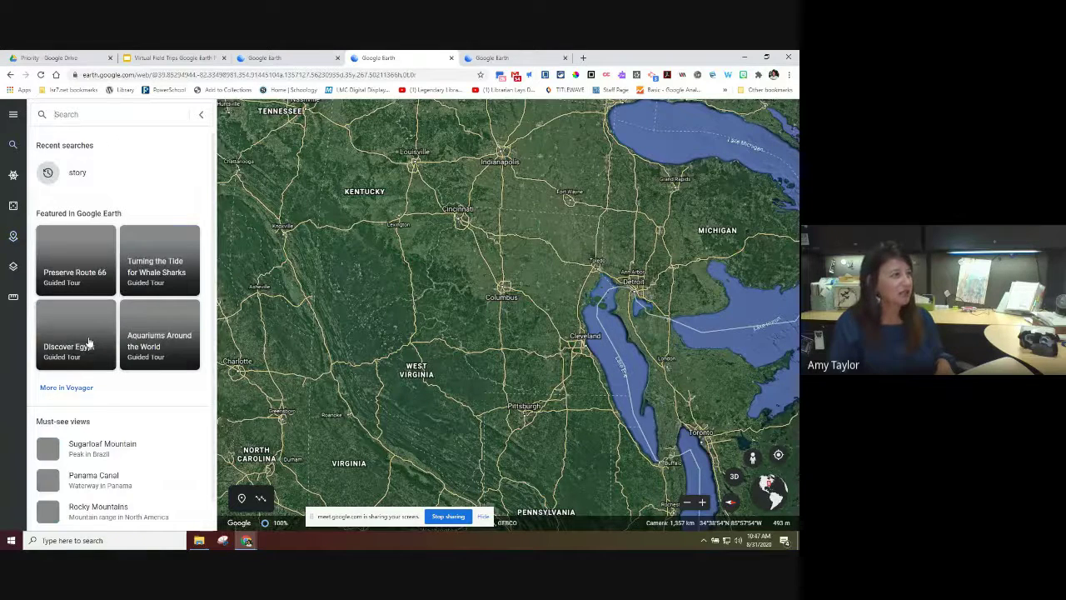
text(Ne)
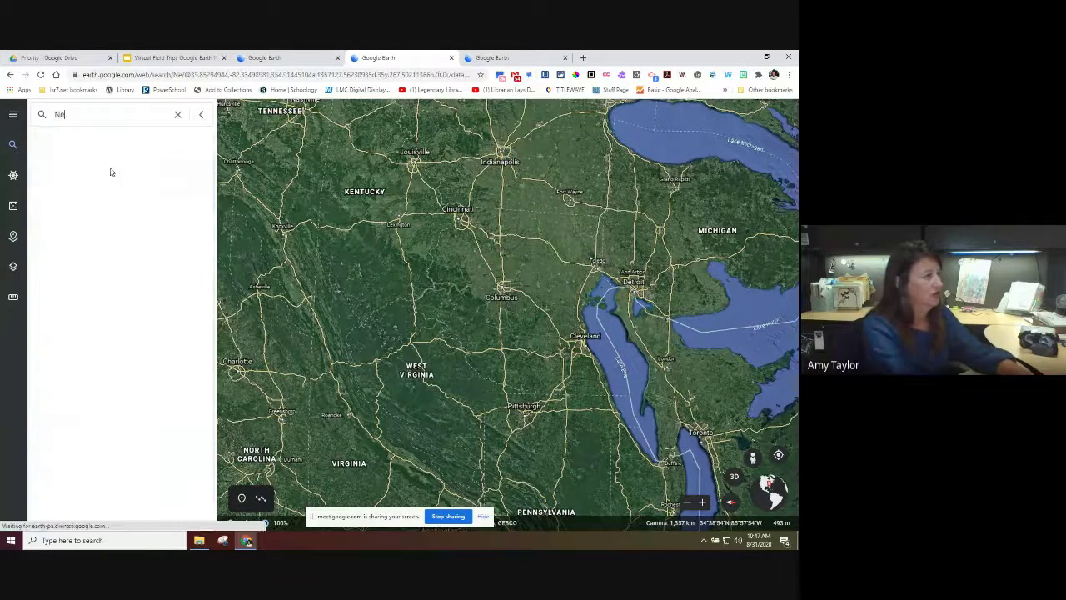
text(w York )
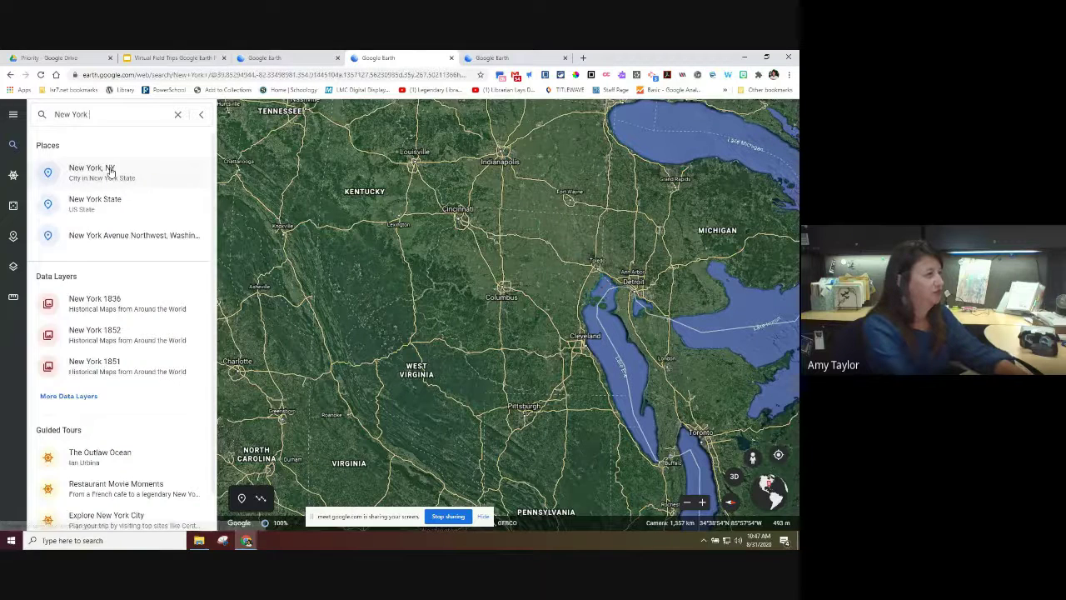
text(Public Library)
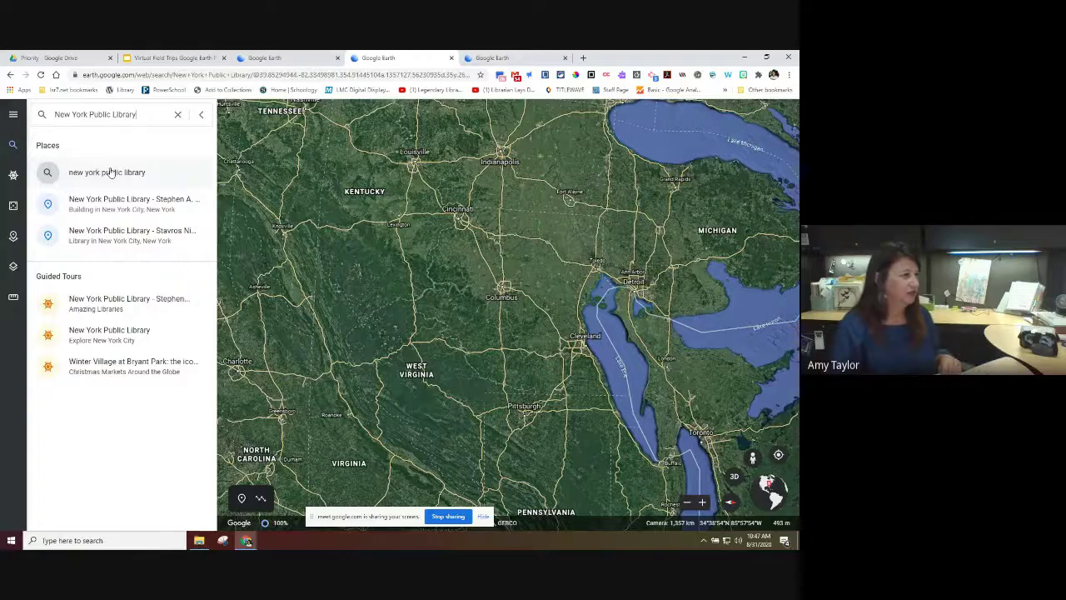
click(106, 175)
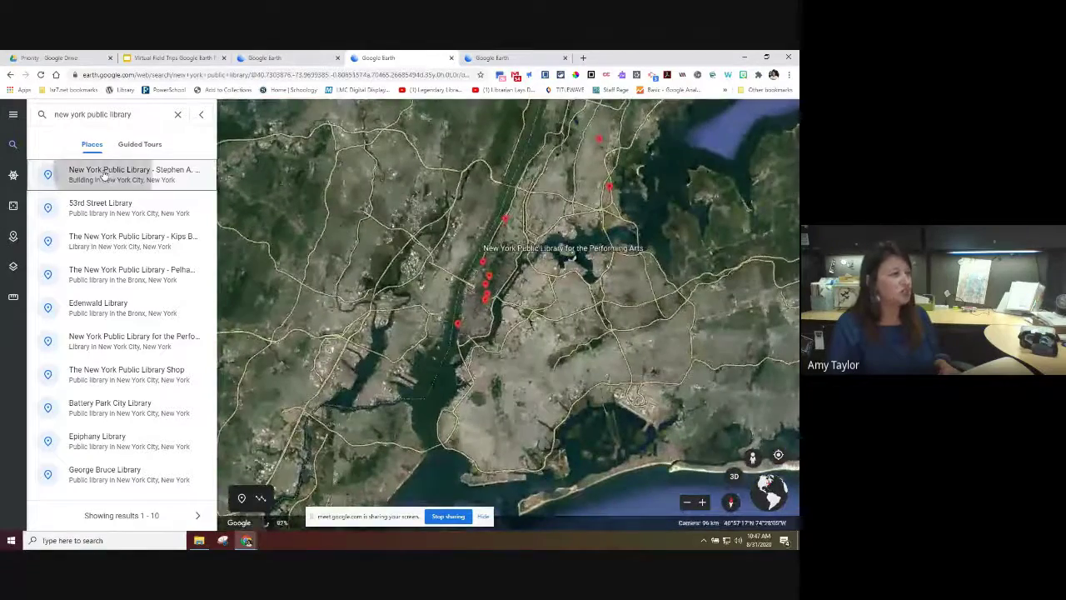
click(104, 173)
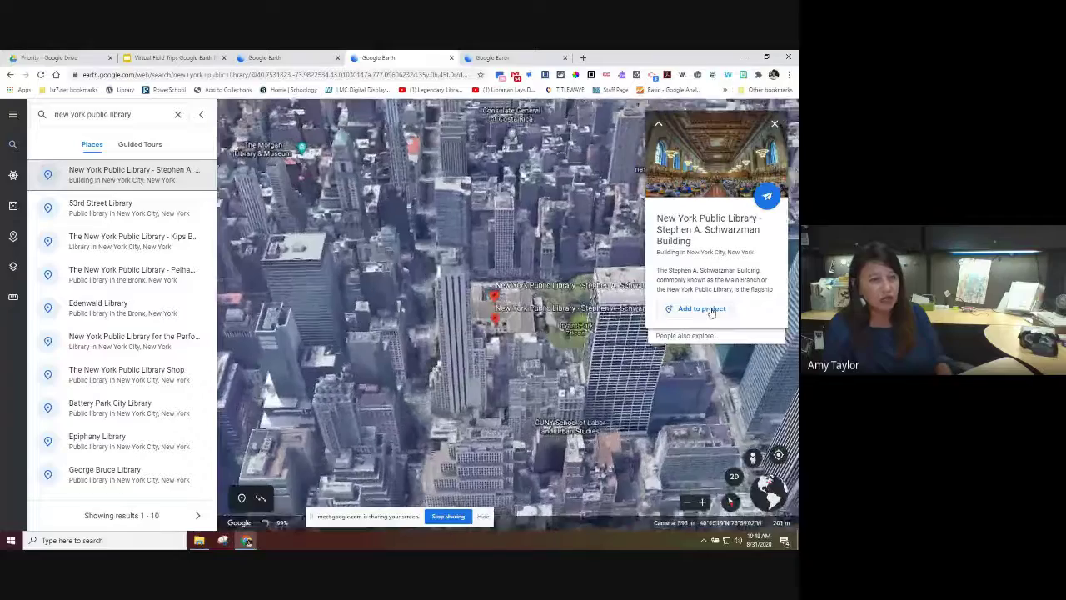
Step: Save the New York Public Library building to the Learn with Librarians project and switch the map to 2D view
click(702, 309)
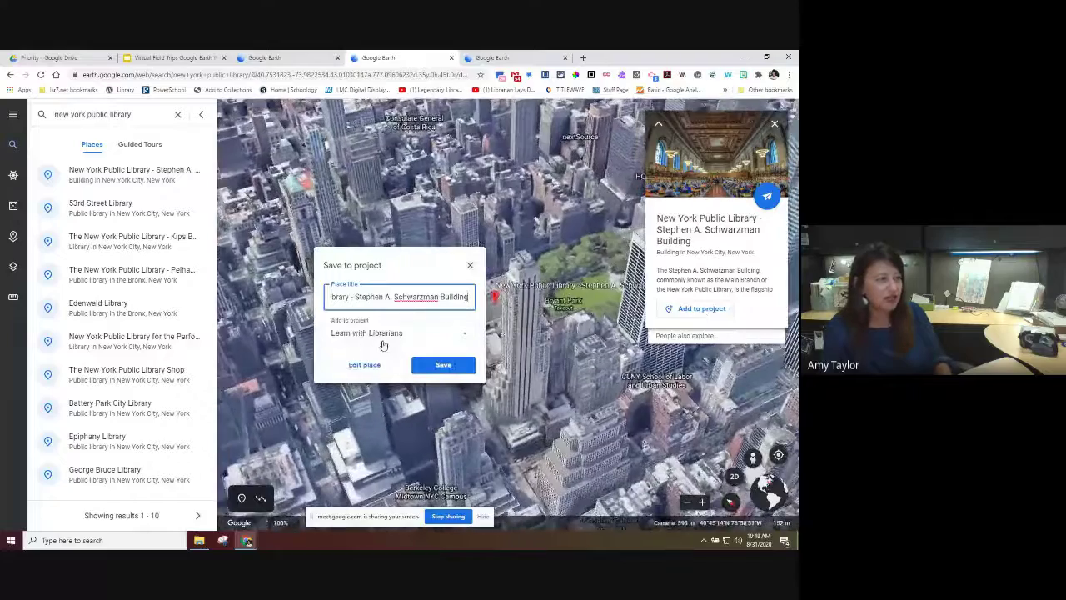
click(372, 333)
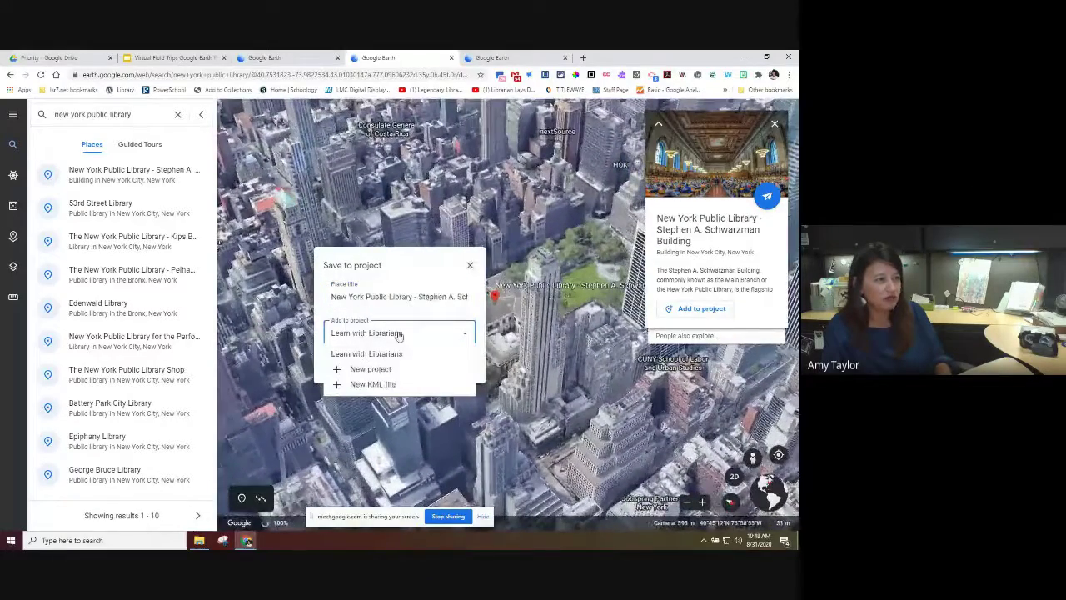
click(371, 335)
click(443, 365)
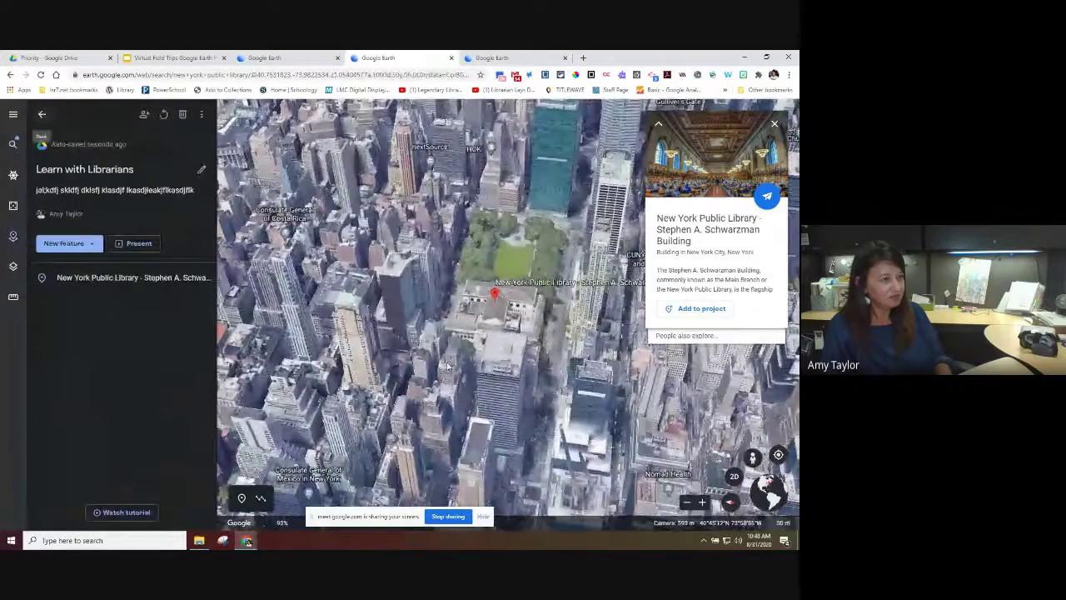
key(o)
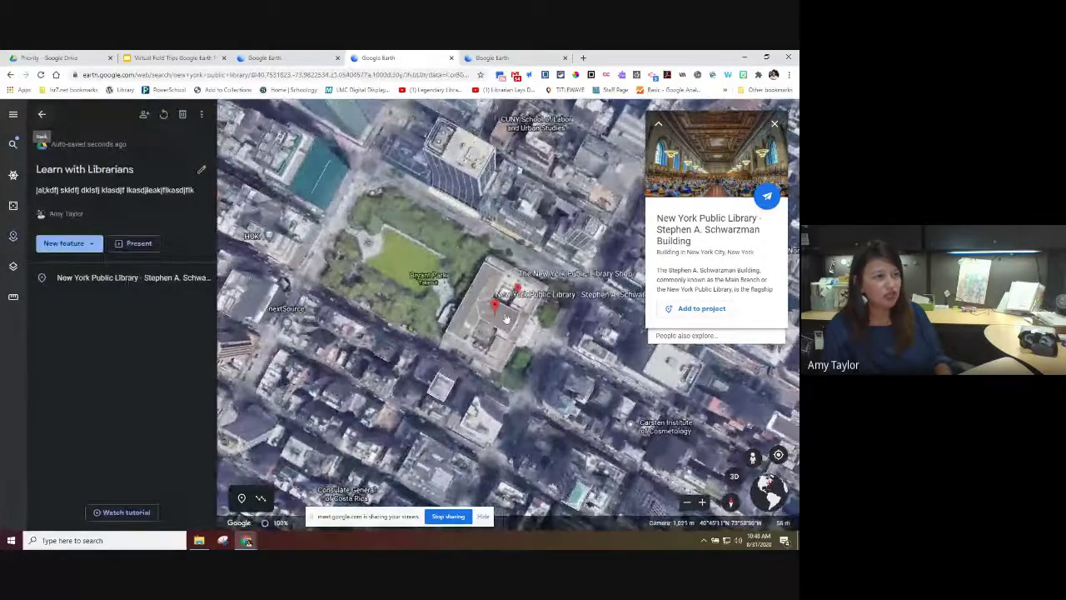
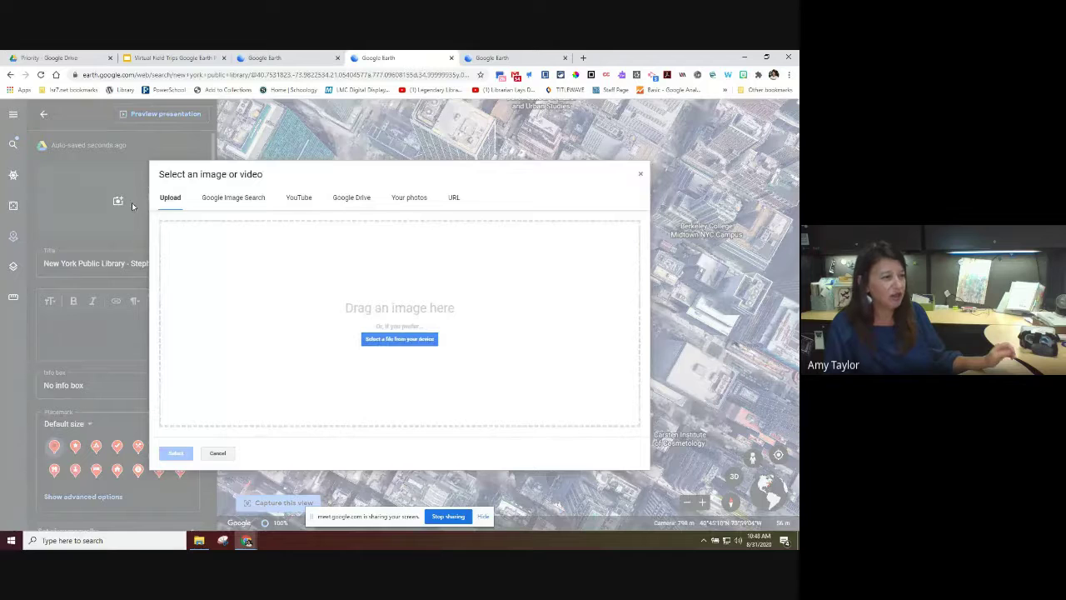
Step: Upload the "lion mask" picture from the desktop's Virtual Field Trips folder to the New York Public Library place
click(389, 340)
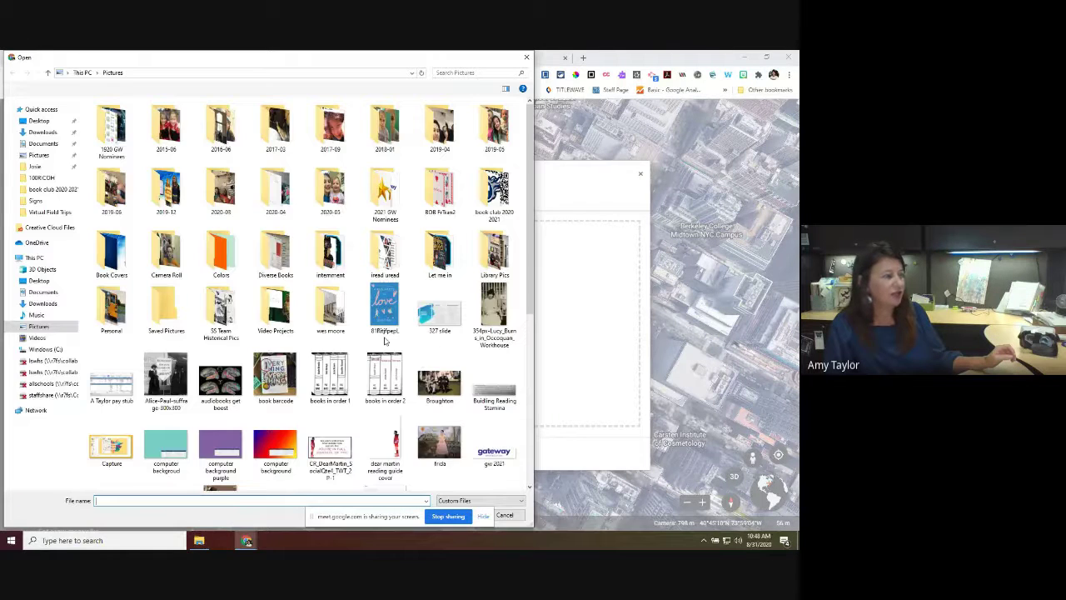
click(48, 122)
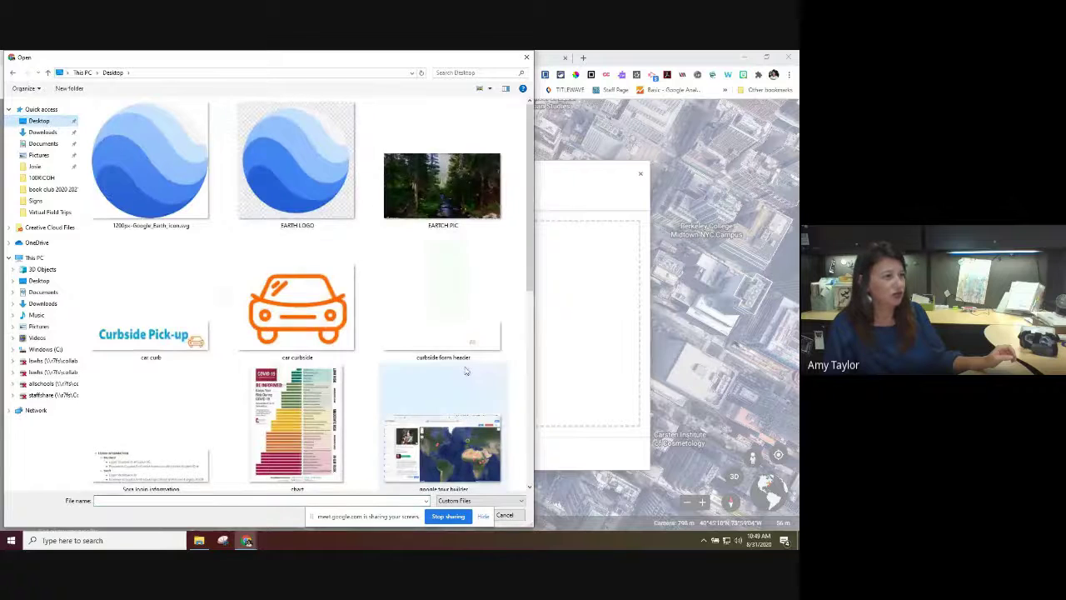
scroll(463, 369, down, 3)
double_click(455, 355)
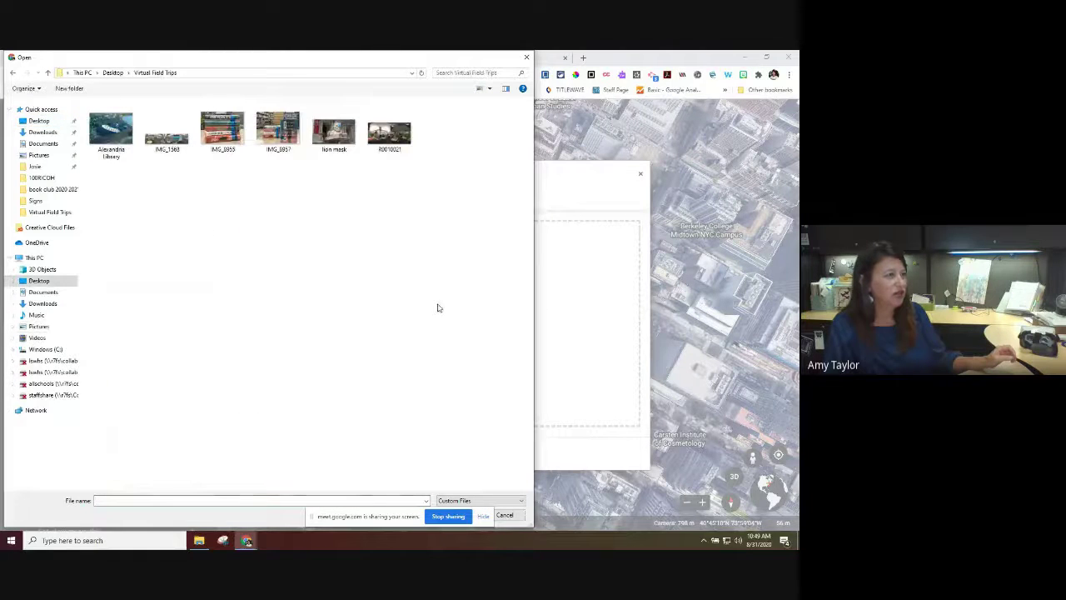
double_click(355, 142)
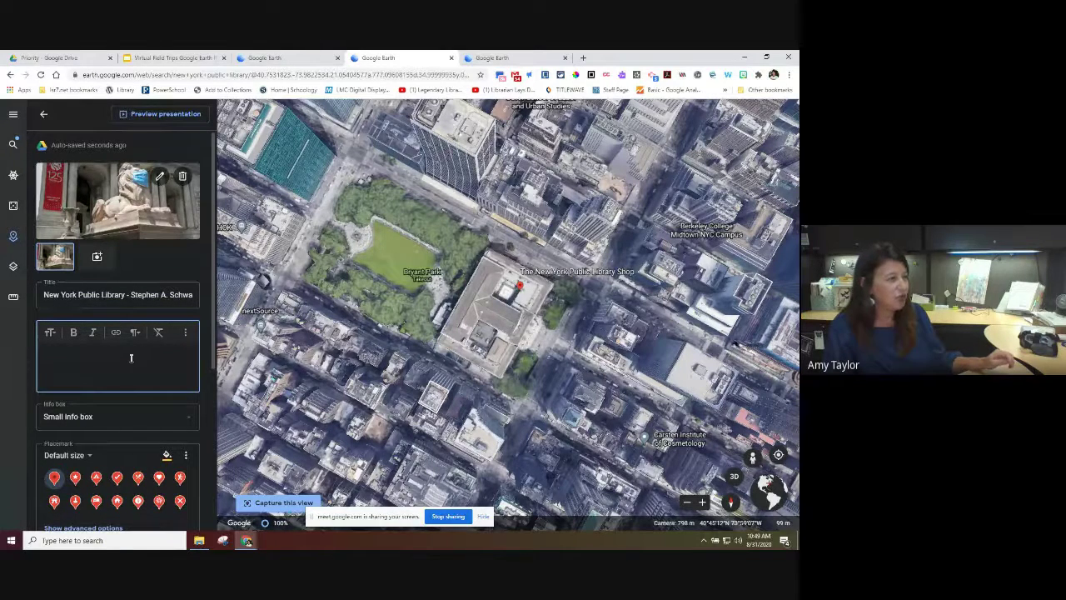
Step: Switch to the Virtual Field Trips slides, exit the slideshow and show the "Learn with Librarians" slide
click(175, 58)
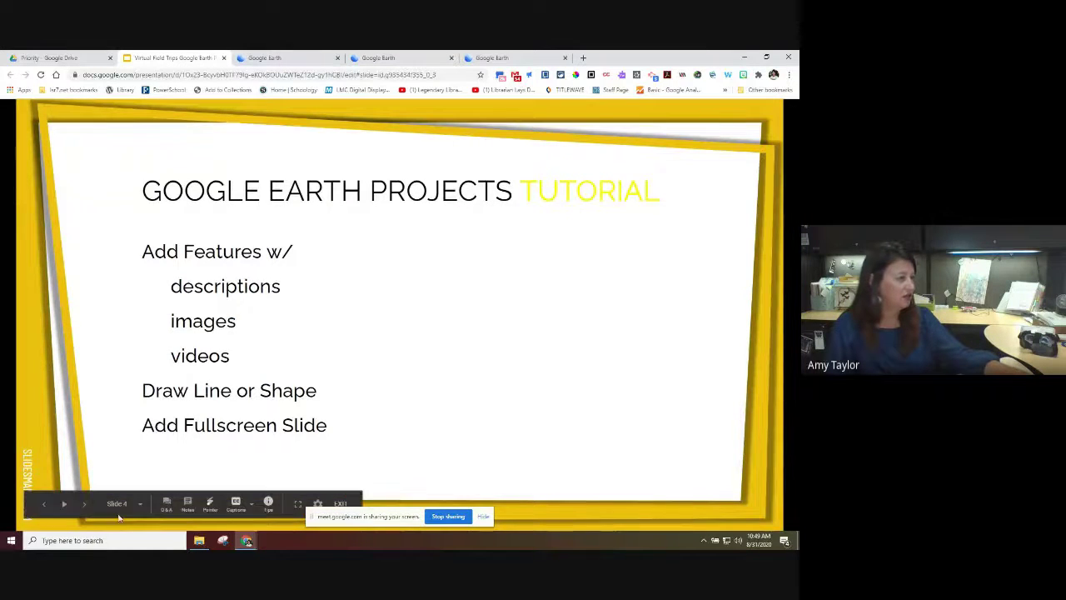
click(122, 506)
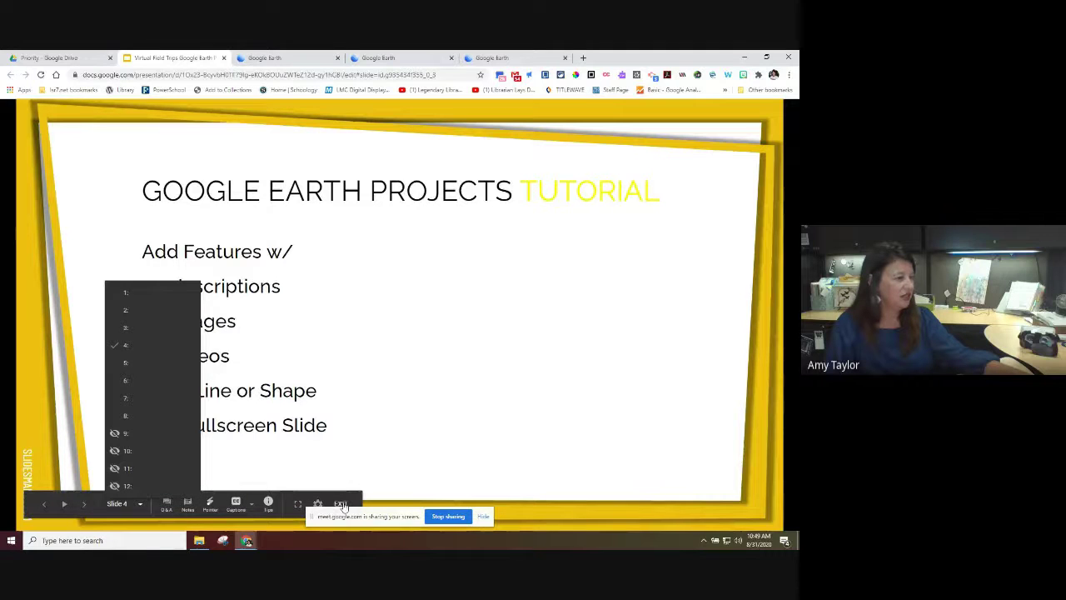
click(154, 348)
key(Escape)
key(Down)
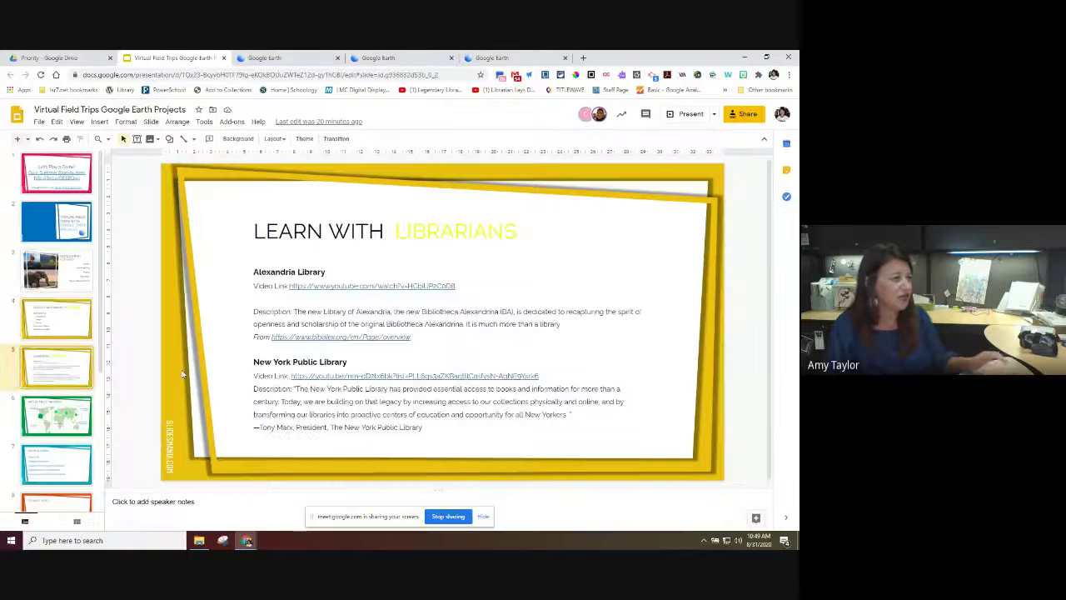
Step: Copy the New York Public Library description from the slide into the place's description in Google Earth and return to the project overview
drag(294, 389, 438, 427)
right_click(422, 414)
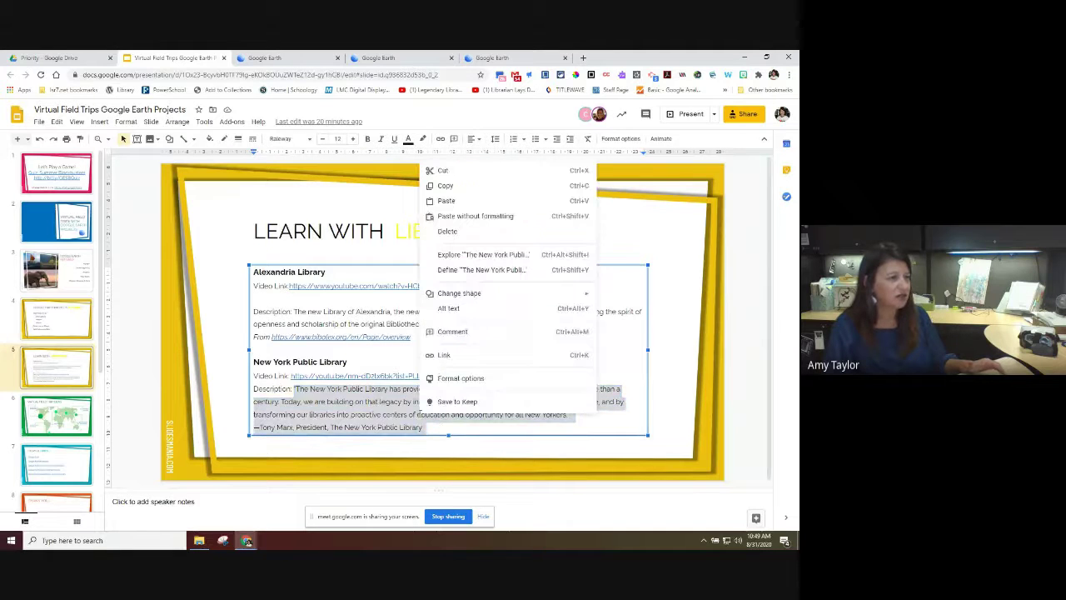
click(445, 185)
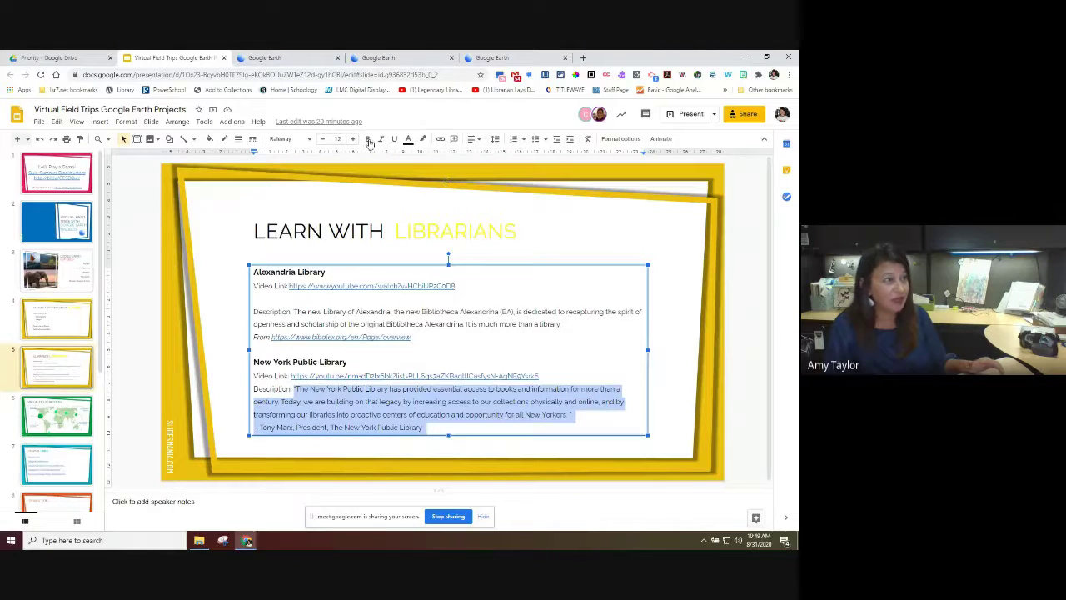
click(376, 56)
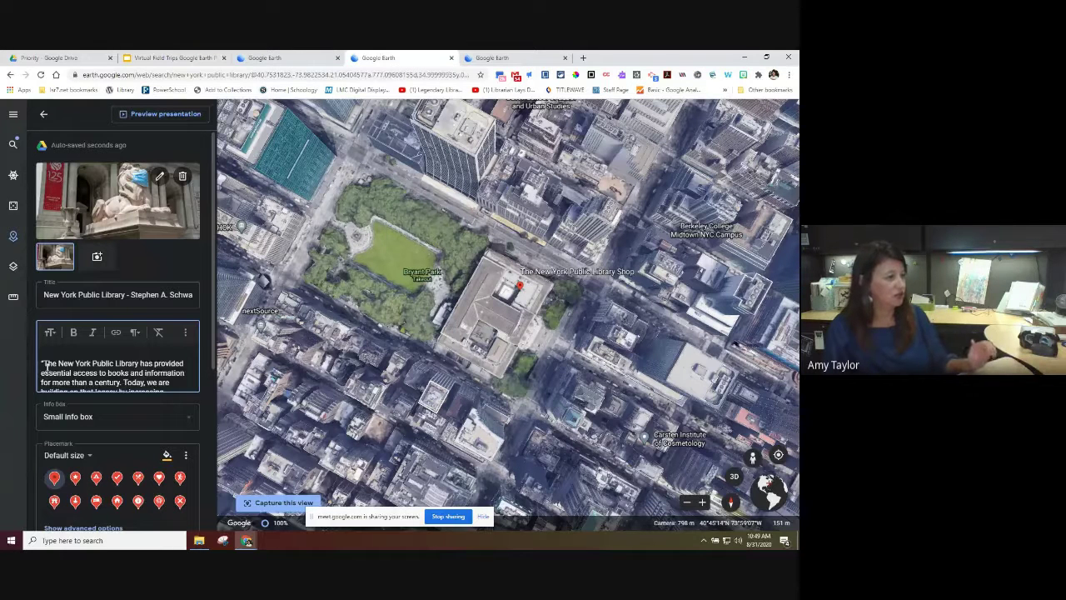
scroll(90, 404, down, 3)
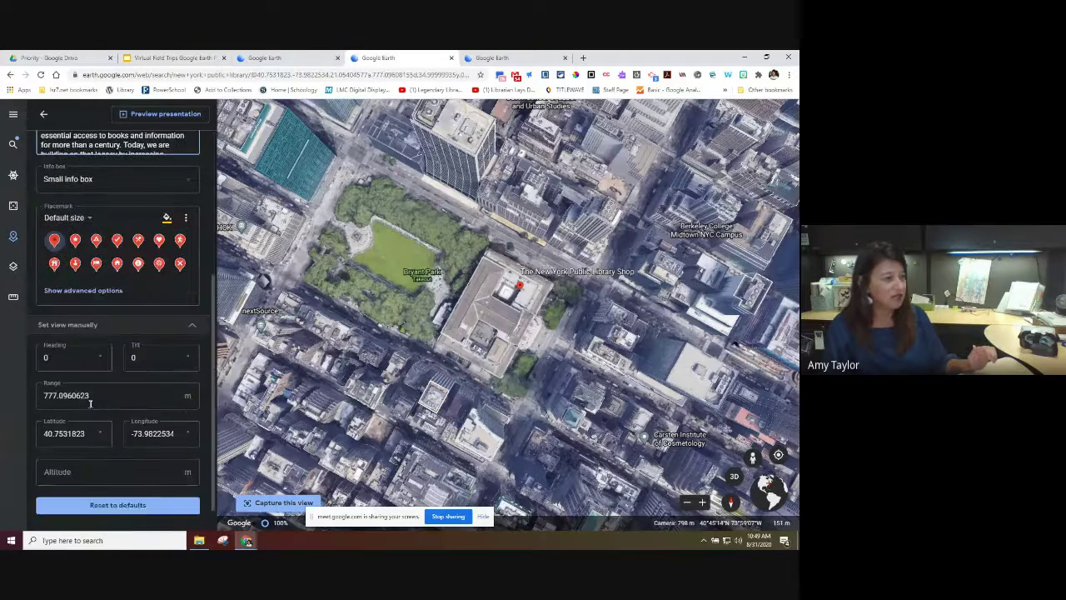
scroll(94, 473, up, 3)
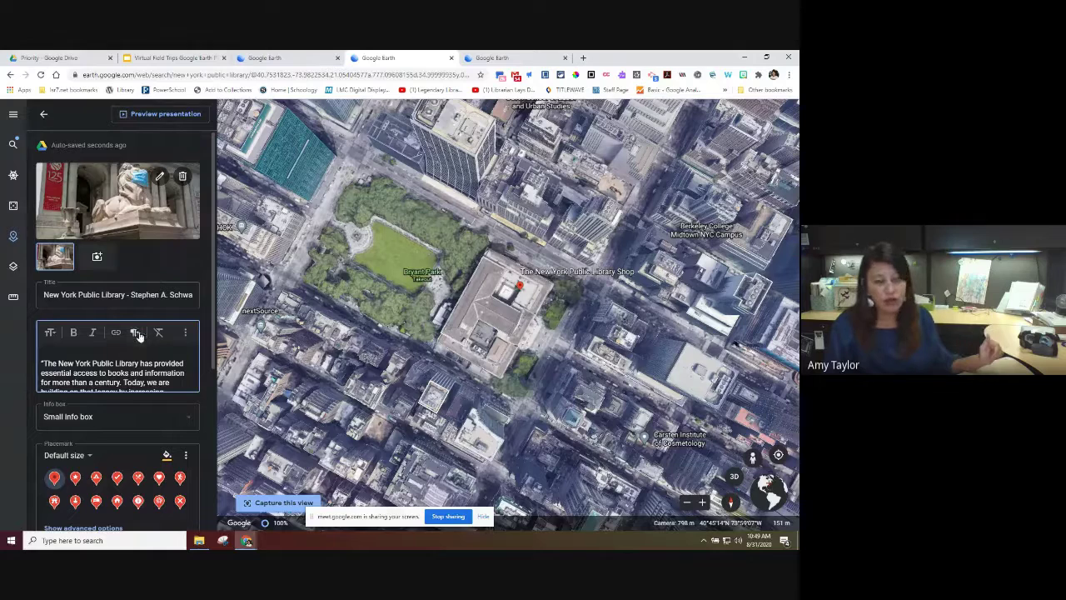
click(43, 113)
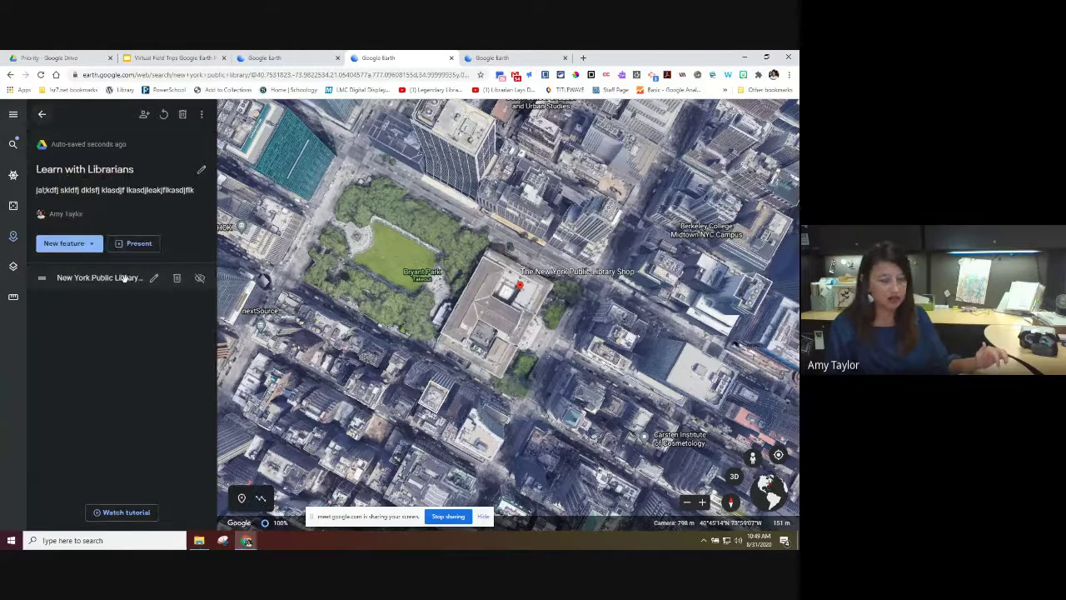
Step: Start adding another place to the project by searching for "alexandria library egypt"
click(86, 245)
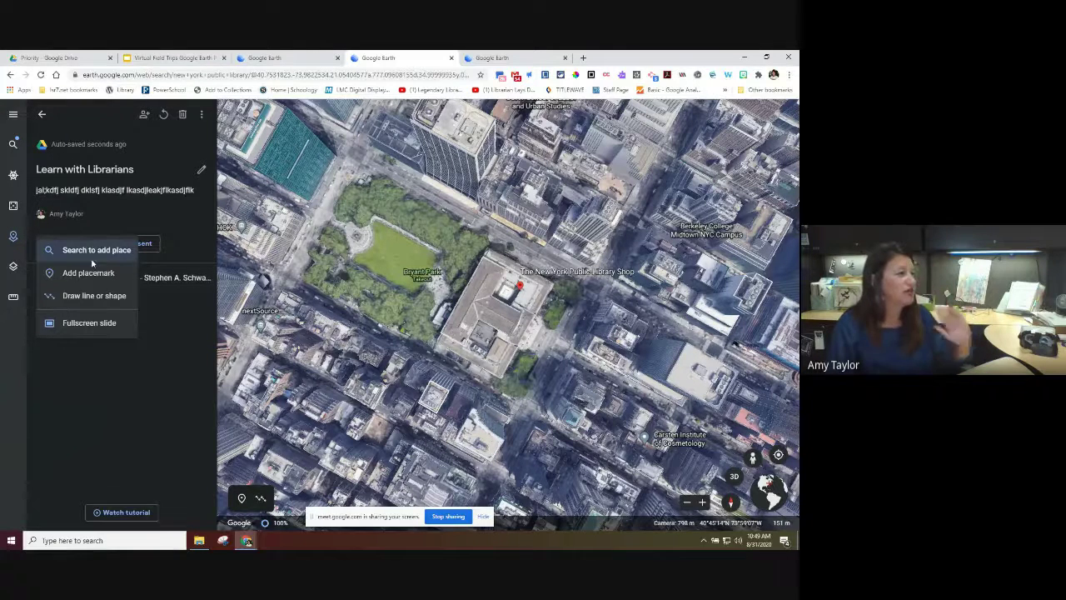
click(91, 253)
triple_click(109, 114)
text(alexandria library egypt)
key(Return)
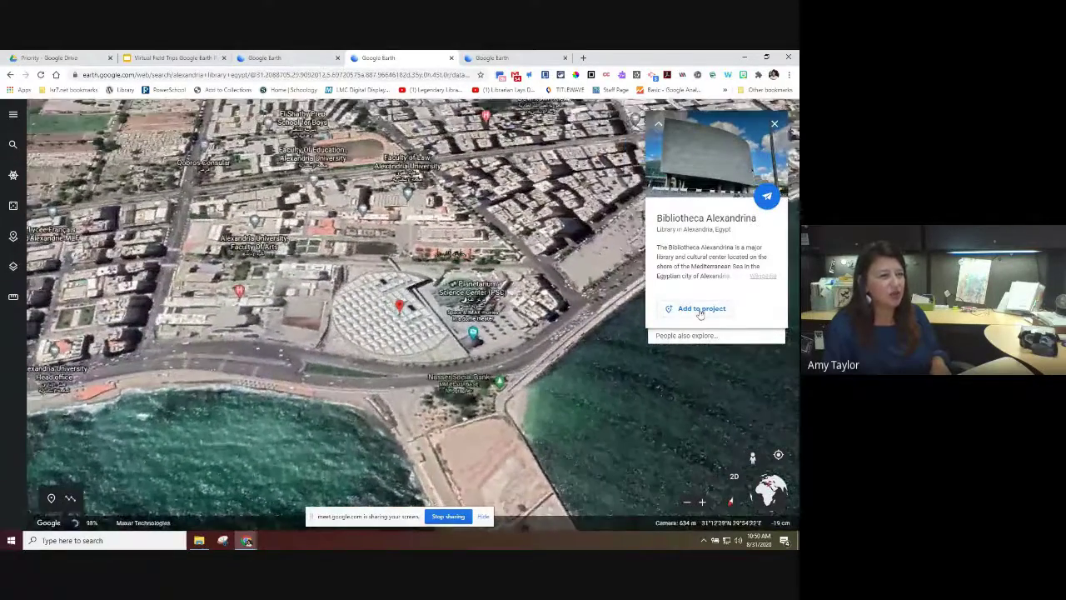
Step: Save Bibliotheca Alexandrina to the Learn with Librarians project and open that place for editing
click(700, 310)
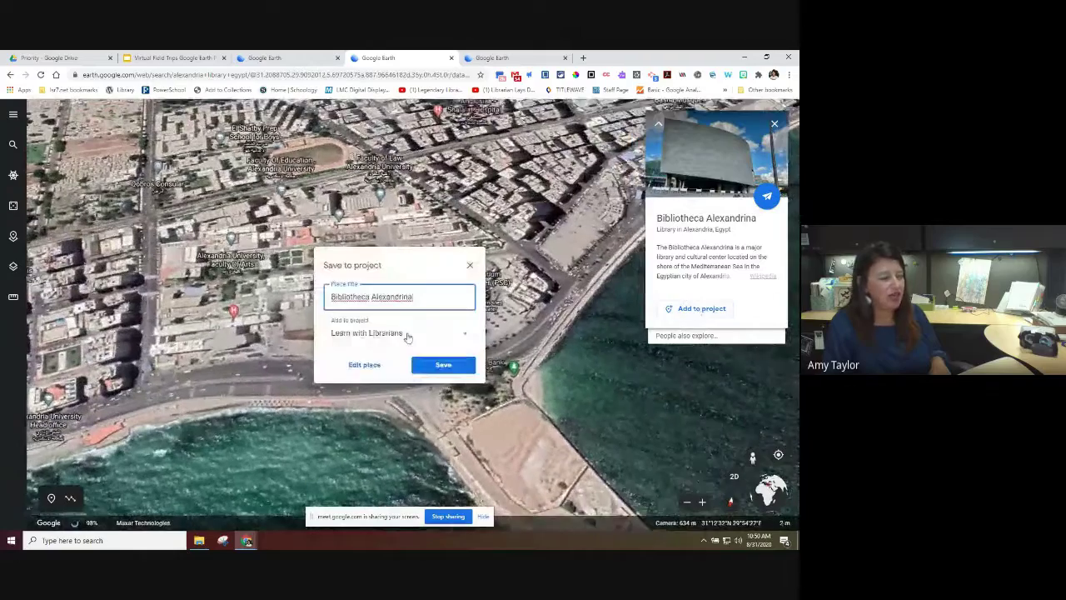
click(441, 363)
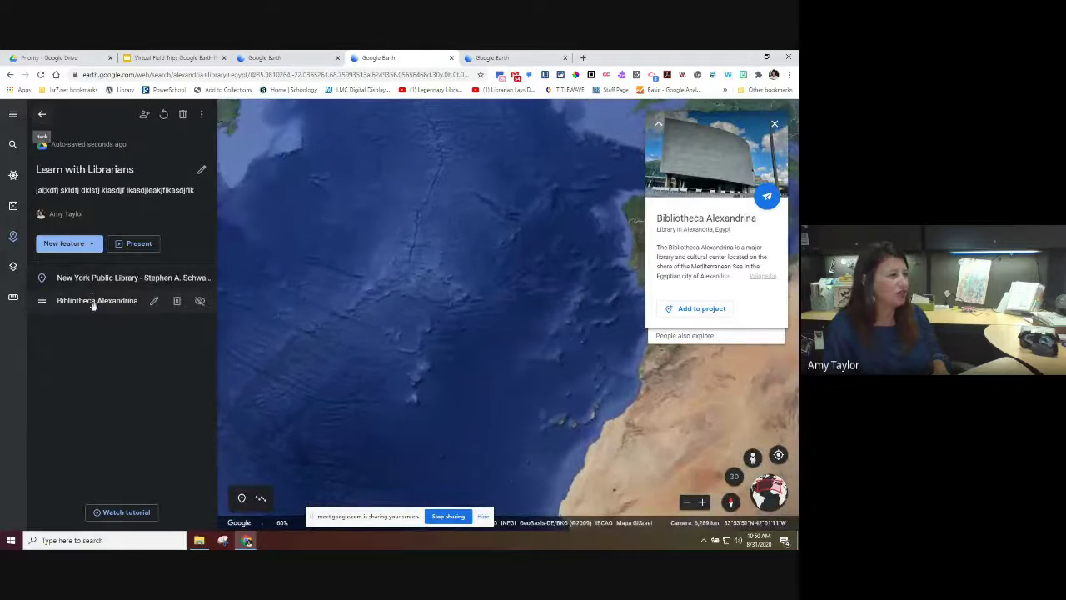
click(154, 301)
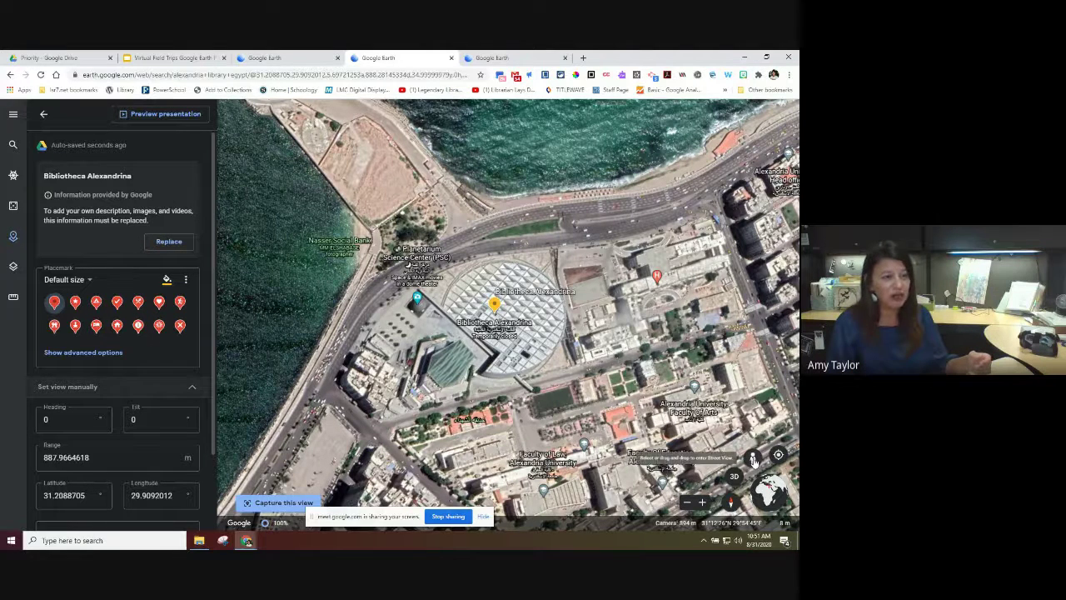
Step: Enter a Street View photo sphere inside Bibliotheca Alexandrina and capture it as the place's view
click(754, 457)
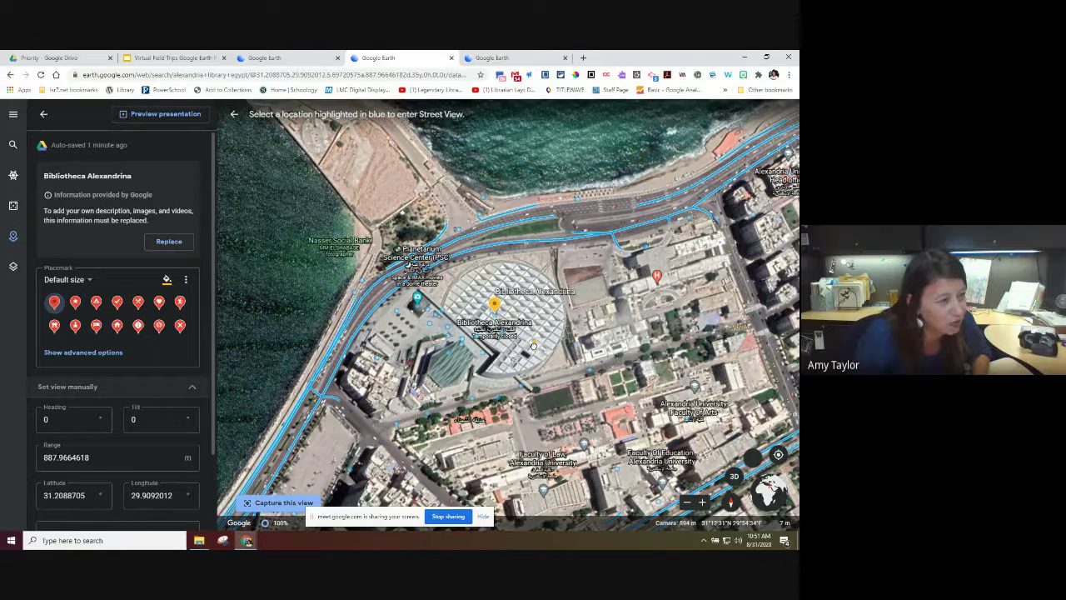
click(533, 344)
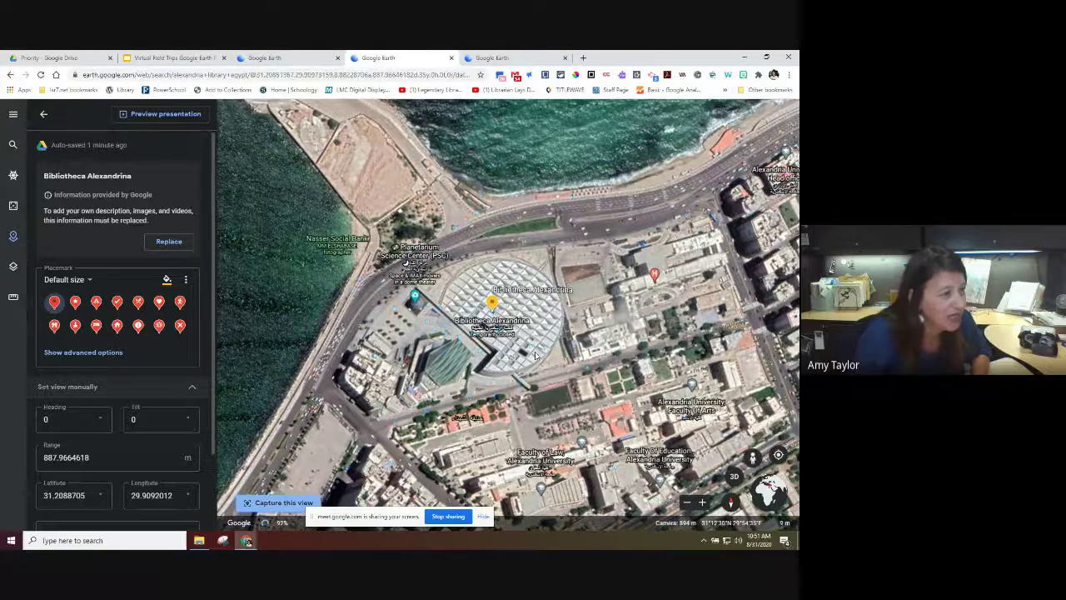
scroll(514, 354, up, 3)
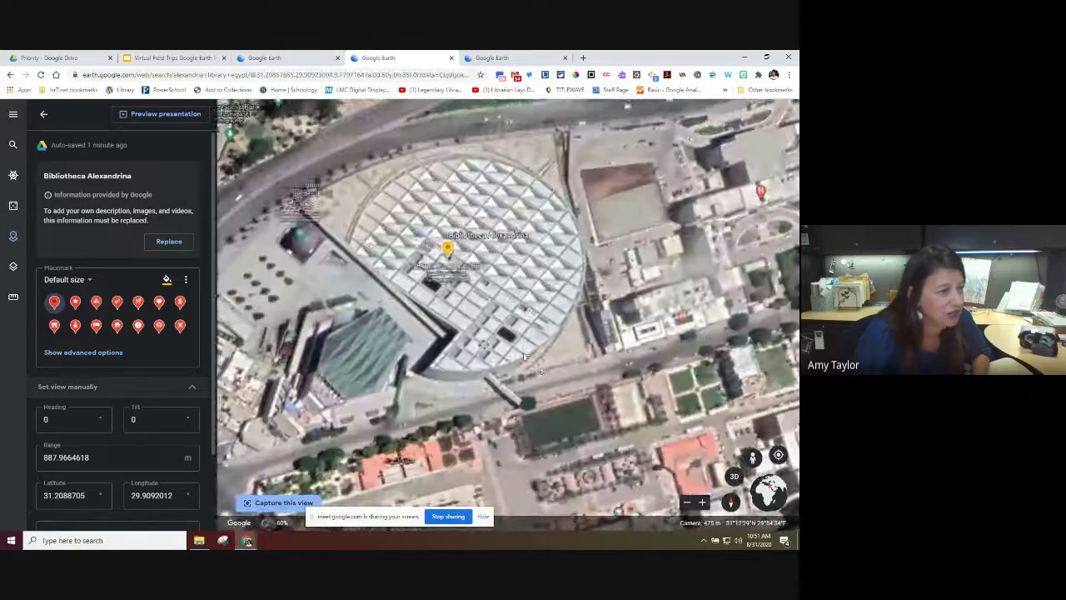
click(753, 457)
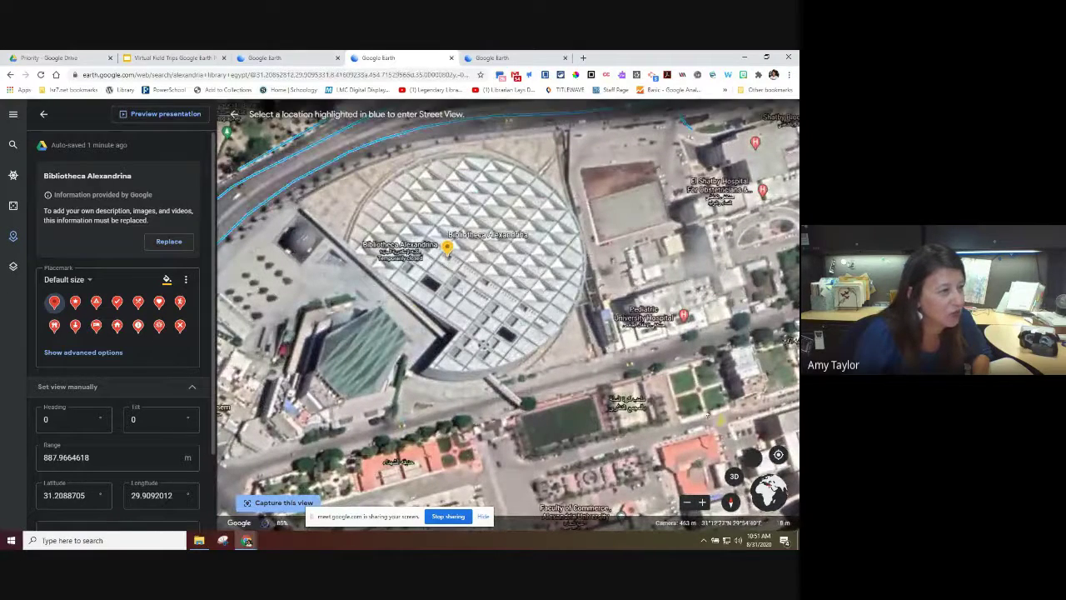
click(523, 323)
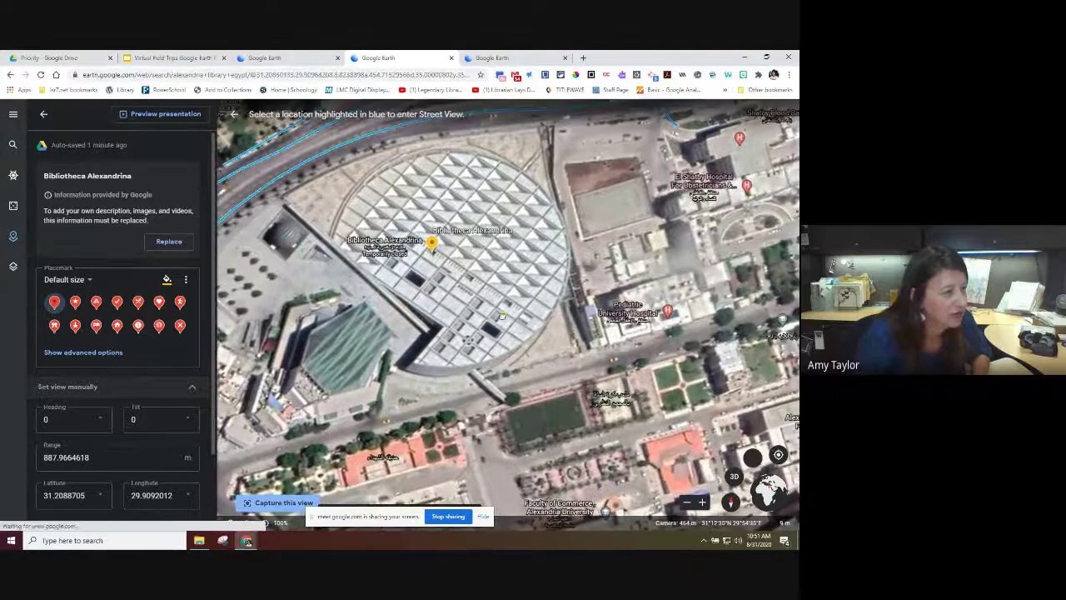
click(511, 325)
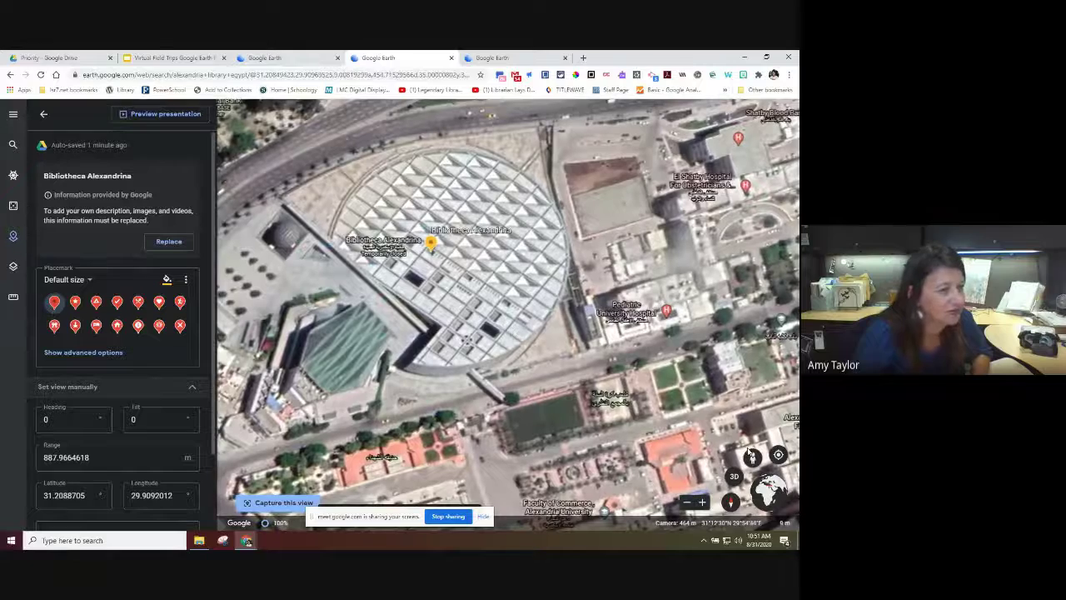
drag(752, 457, 444, 289)
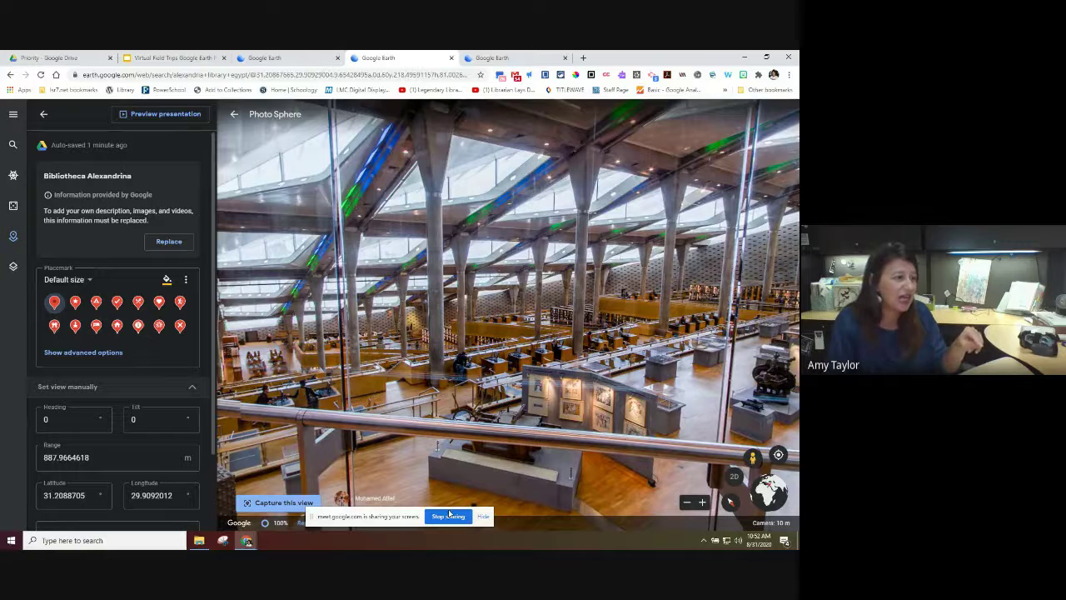
click(485, 517)
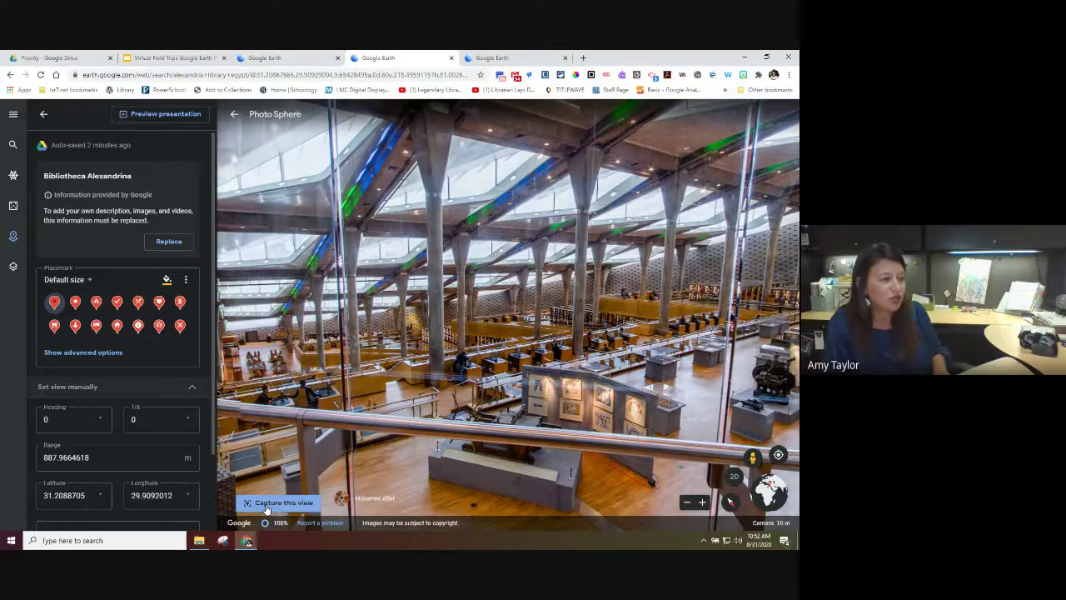
click(267, 504)
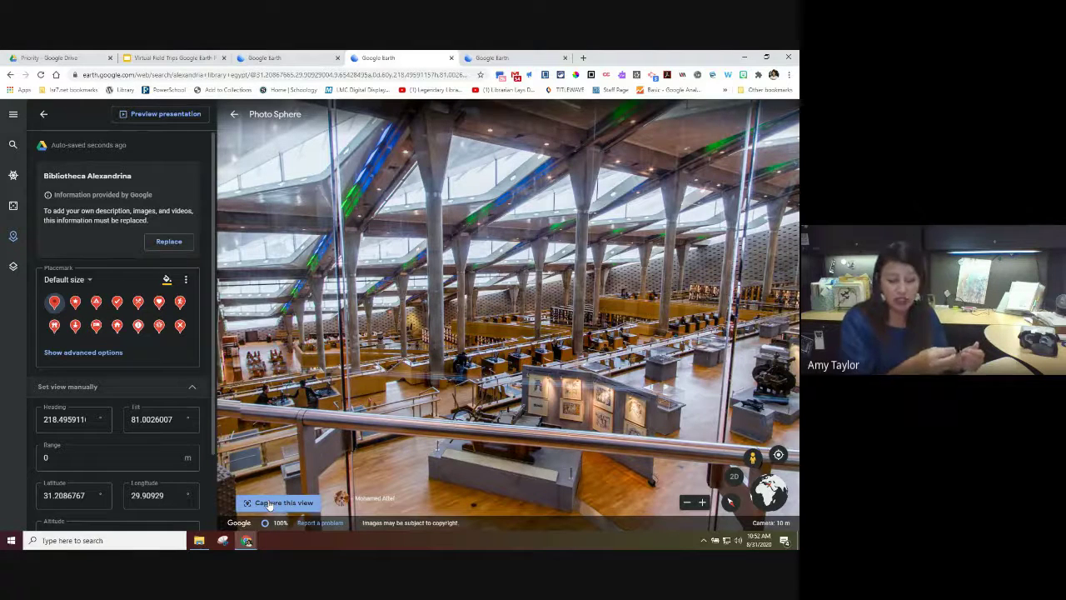
Step: Replace the Google-provided information for Bibliotheca Alexandrina and upload the library's aerial photo from the computer
click(165, 241)
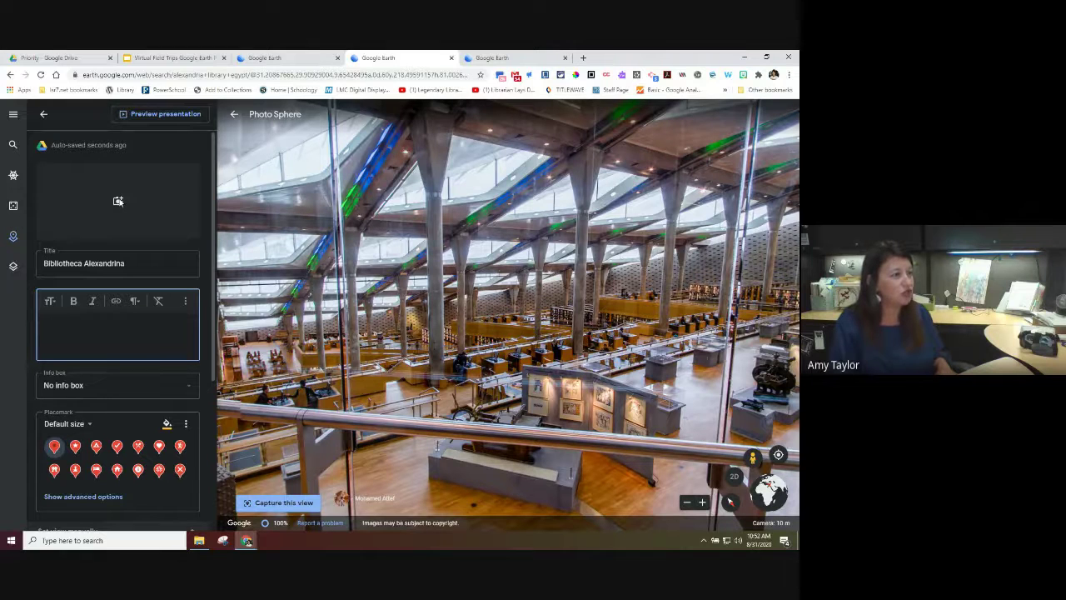
click(118, 200)
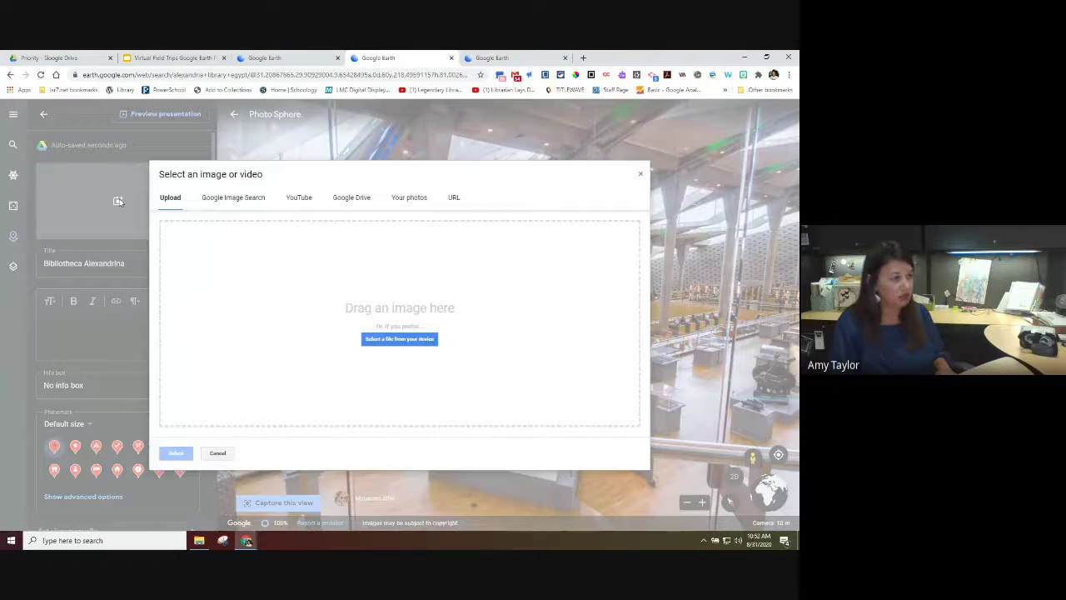
click(372, 338)
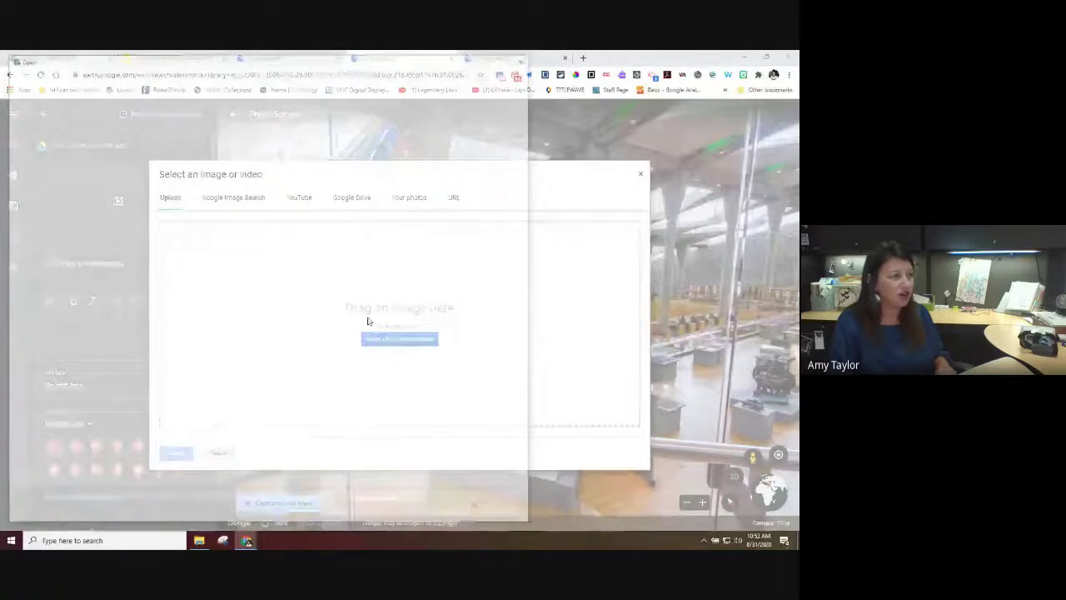
double_click(252, 167)
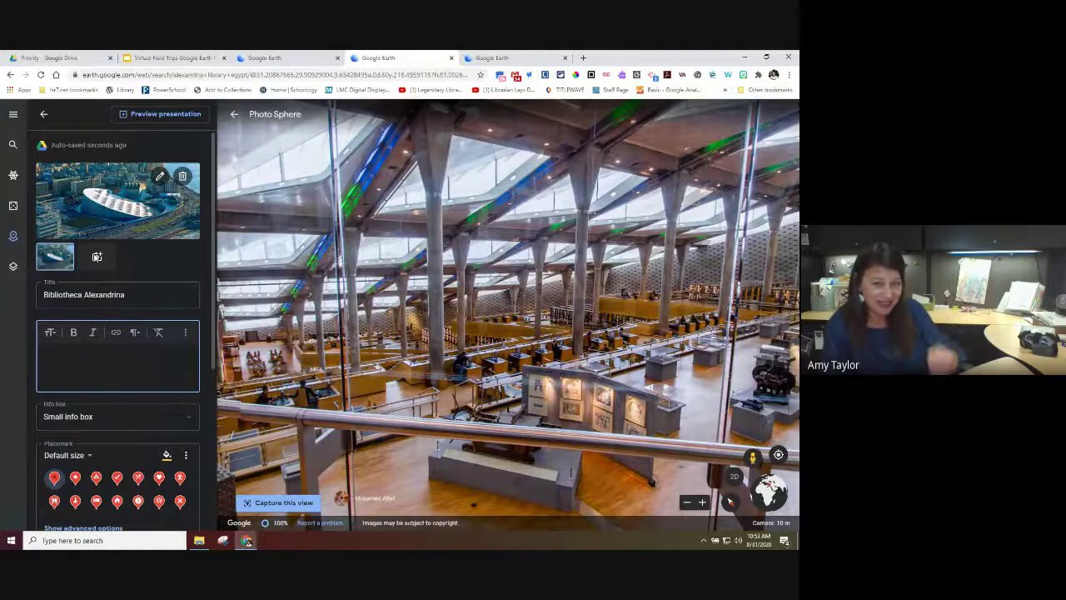
Step: Start adding another media item to the place, copy the Alexandria Library video link from the slide and return to the media picker
click(96, 258)
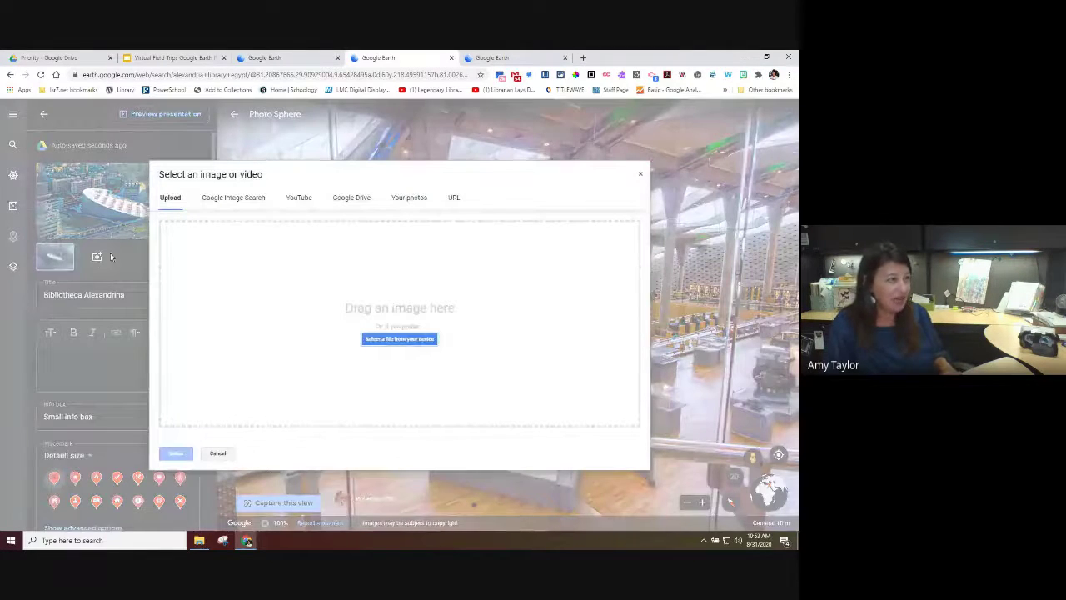
click(197, 58)
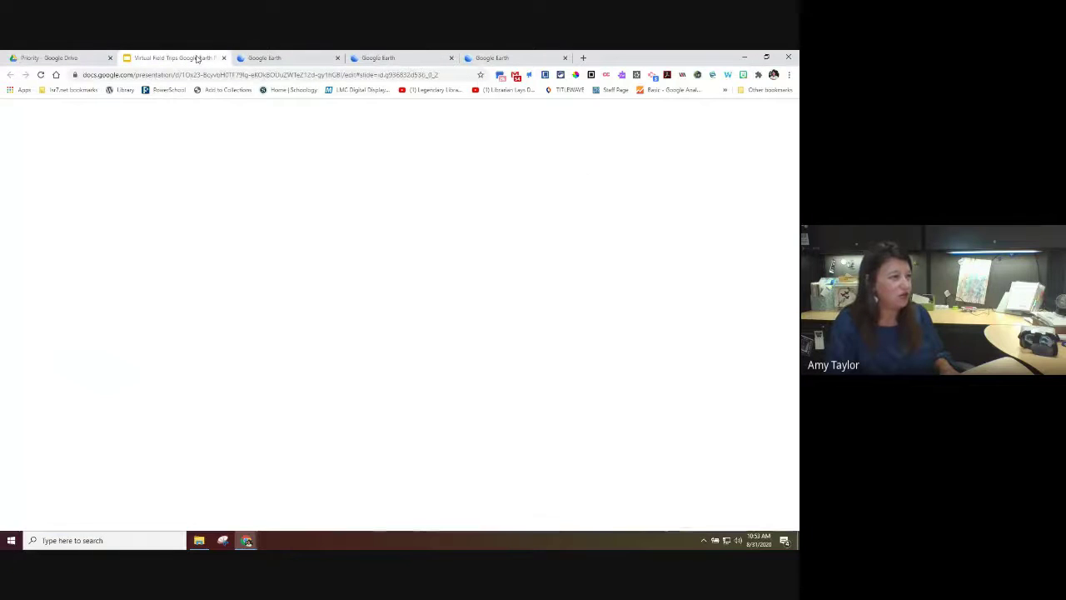
drag(454, 286, 290, 286)
right_click(301, 286)
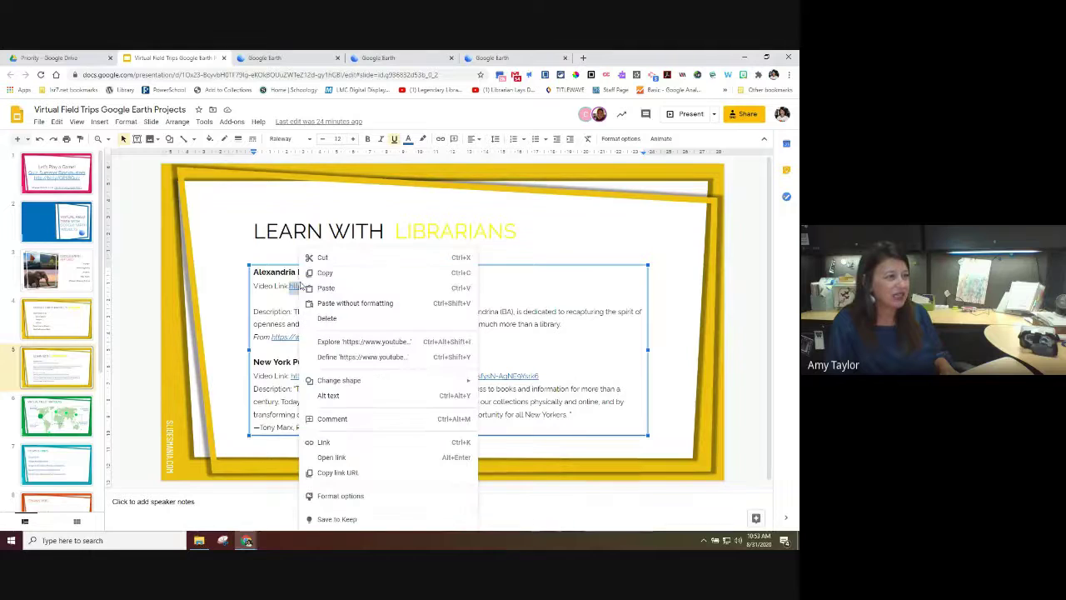
click(315, 273)
click(263, 56)
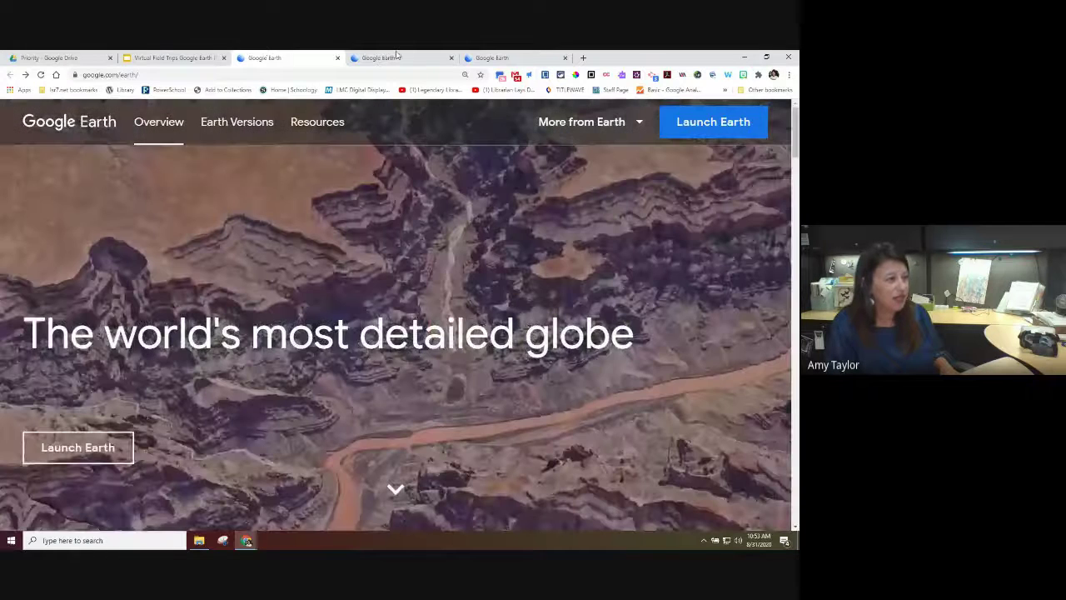
click(397, 55)
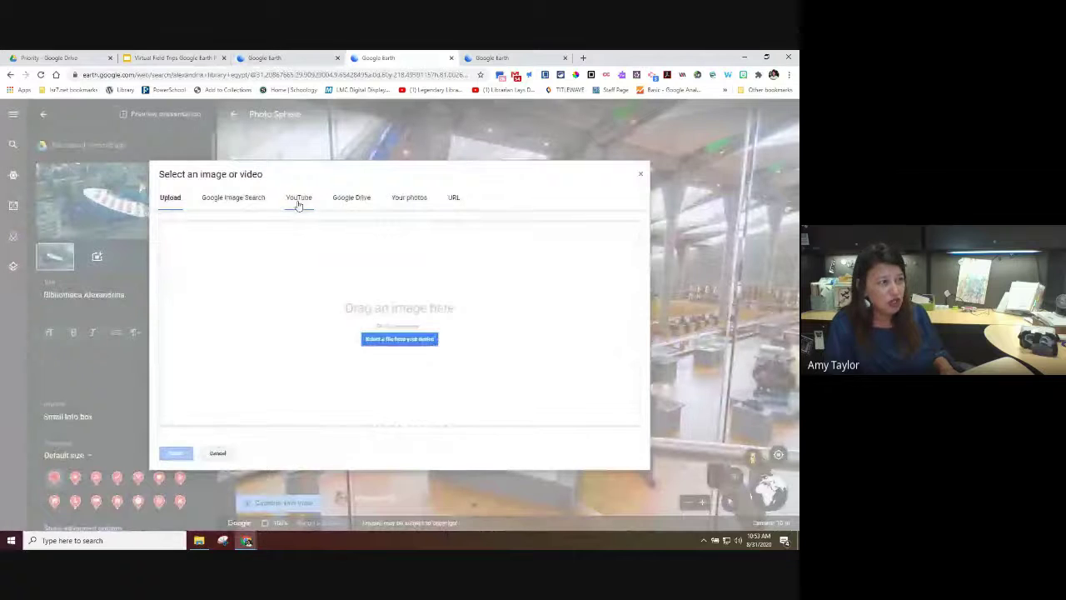
Step: Find the YouTube video "Legendary Library of Alexandria | National Geographic" by its copied link and add it to the place
click(299, 199)
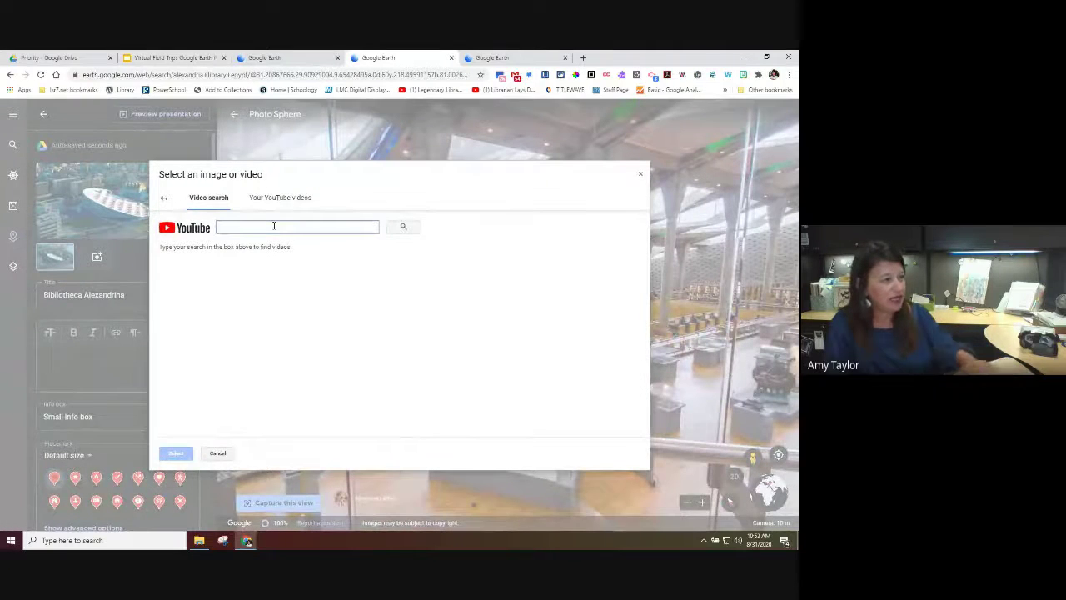
key(ctrl+v)
click(403, 227)
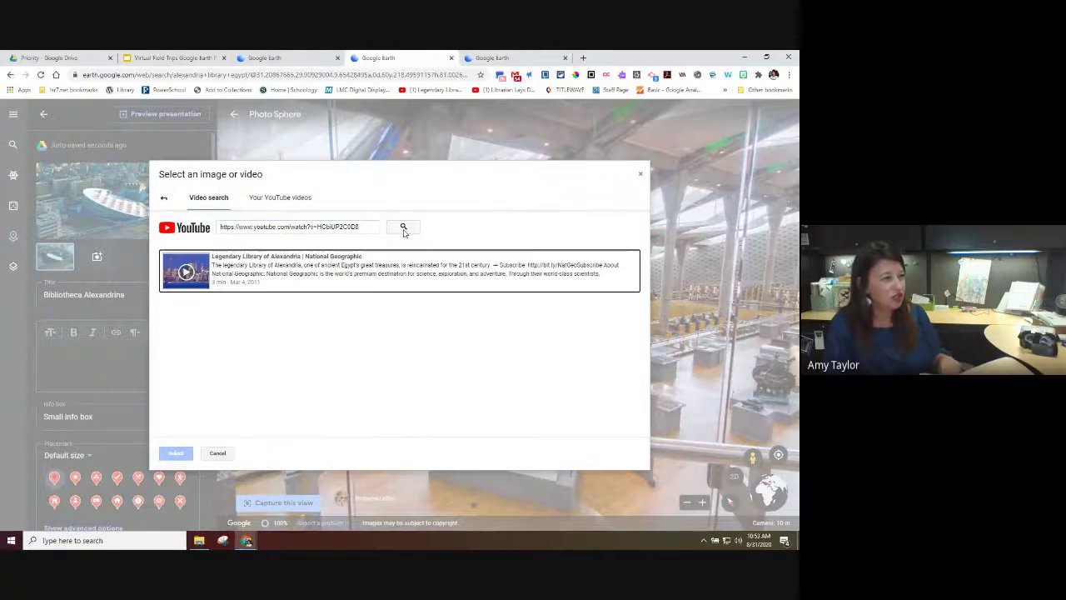
click(319, 267)
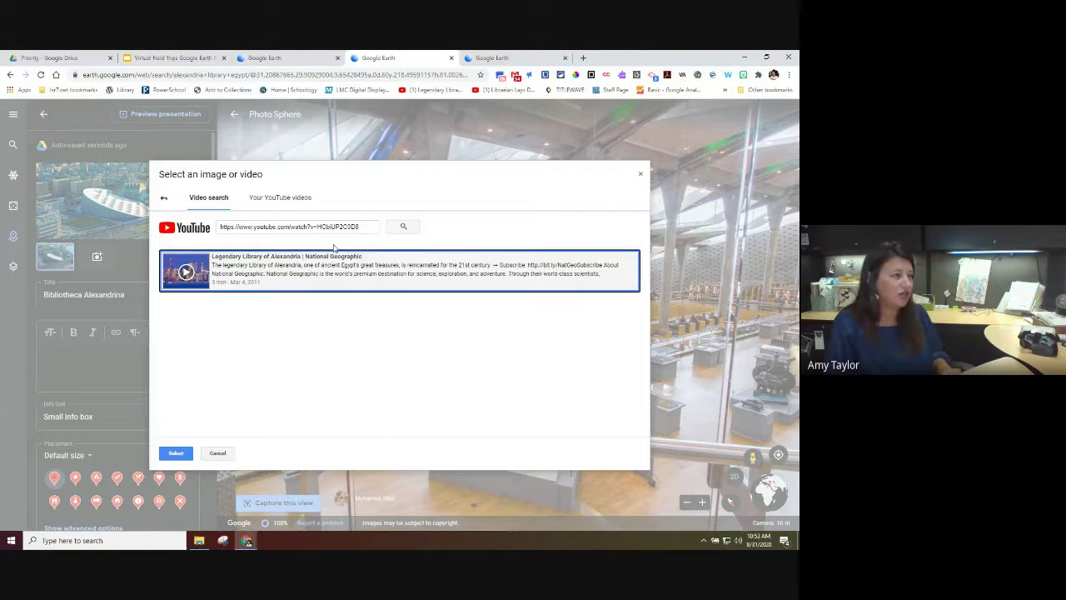
click(176, 455)
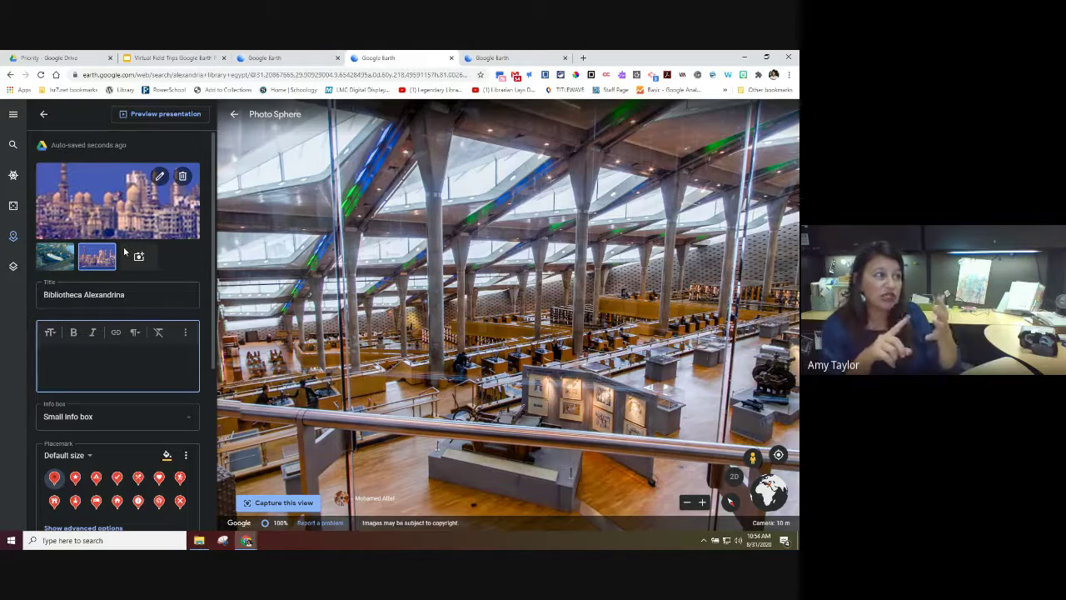
Step: Copy the Alexandria Library description with its source link from the slide into the place's description and return to the project overview
click(151, 62)
drag(411, 338, 293, 316)
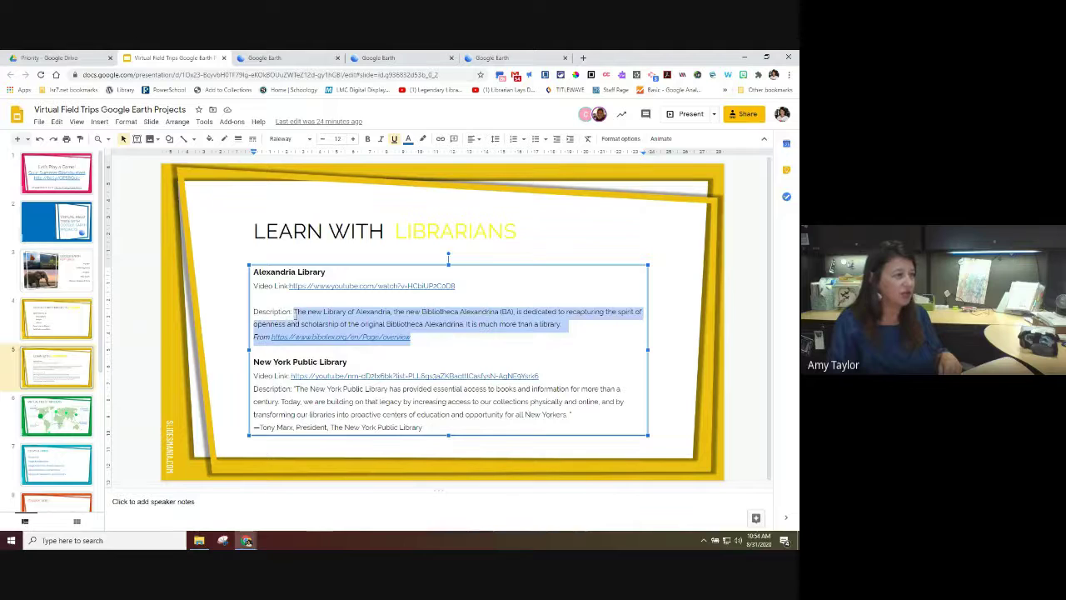
right_click(297, 316)
click(329, 303)
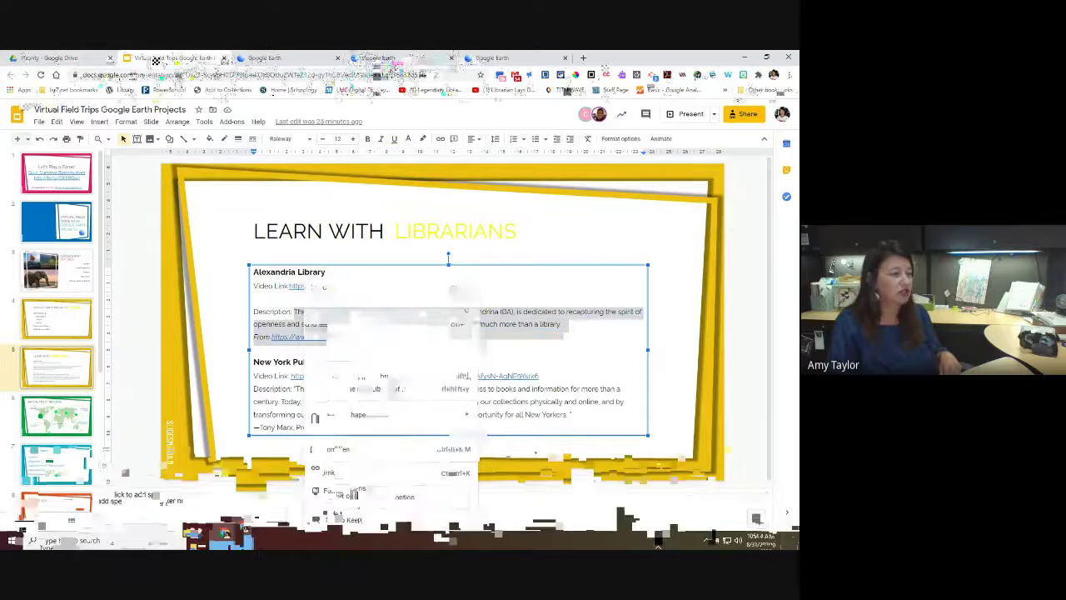
click(376, 56)
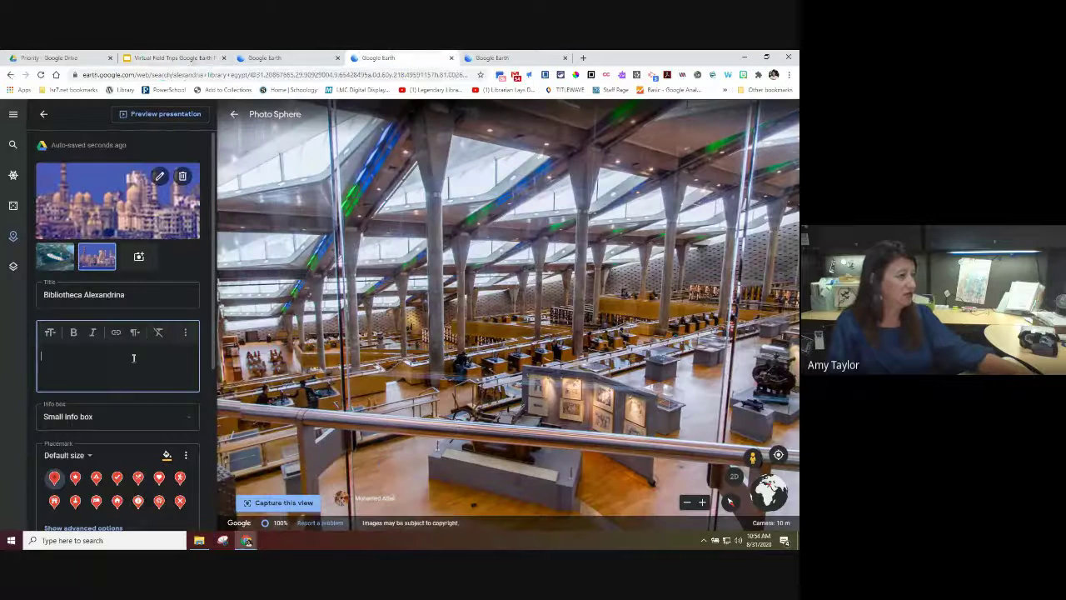
key(ctrl+v)
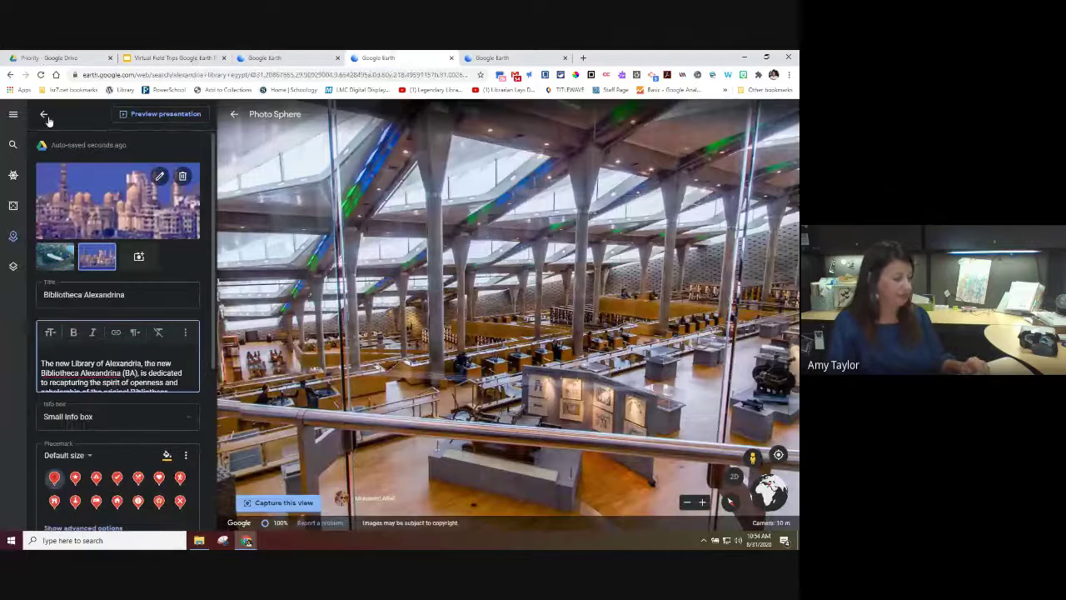
click(45, 116)
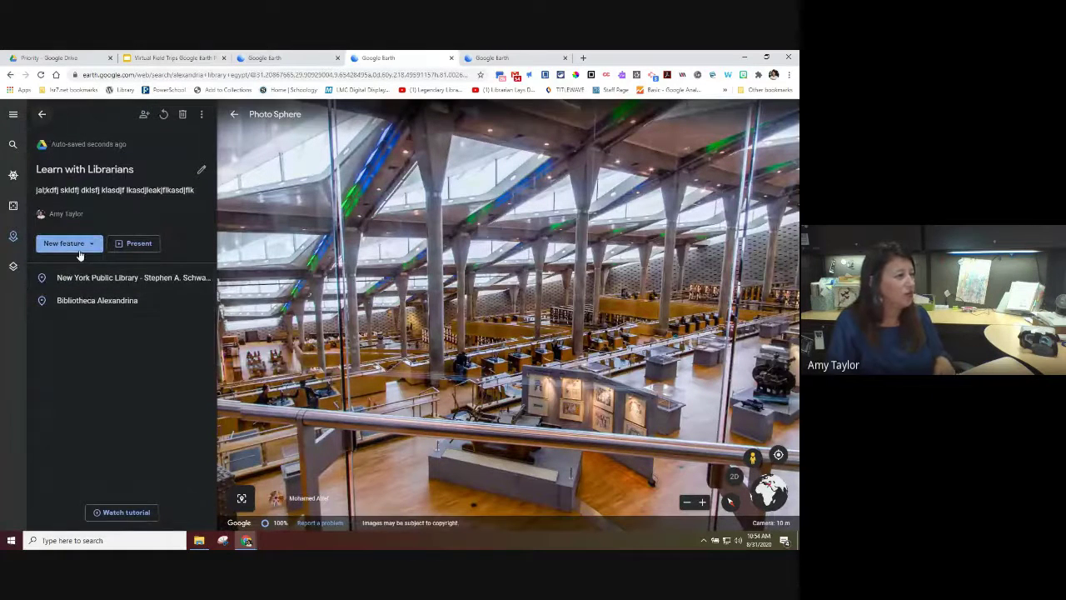
Step: Start adding another place to the project by searching for the high school's street address
click(71, 243)
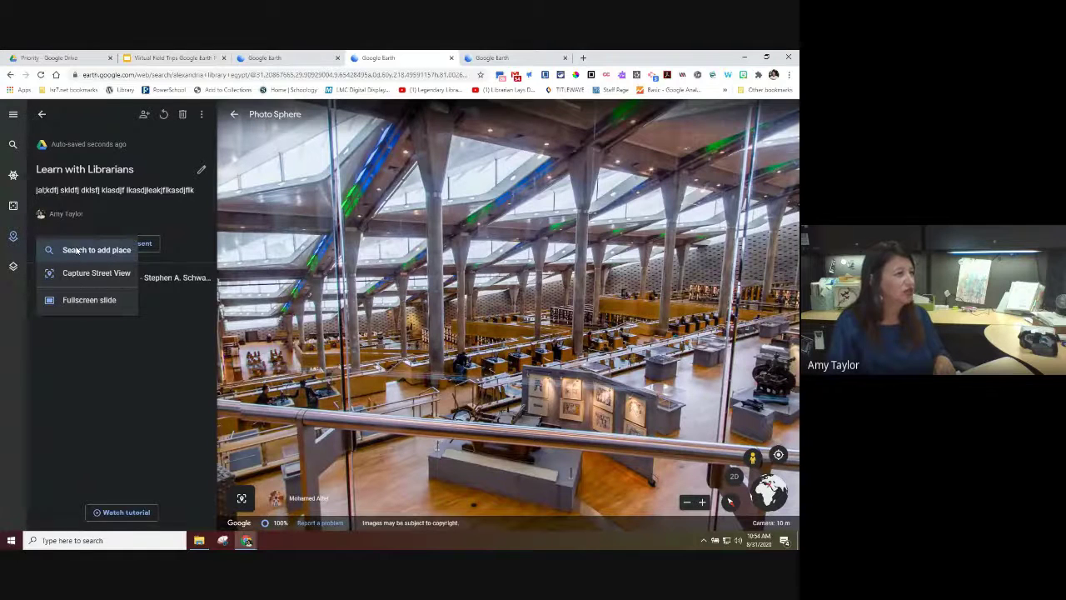
click(77, 250)
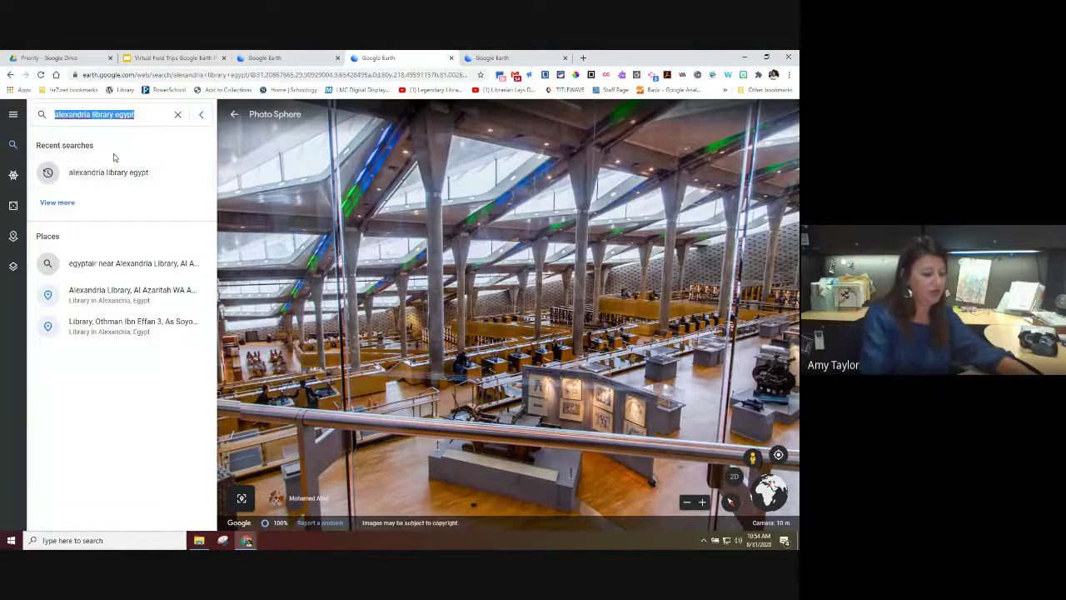
text(2600)
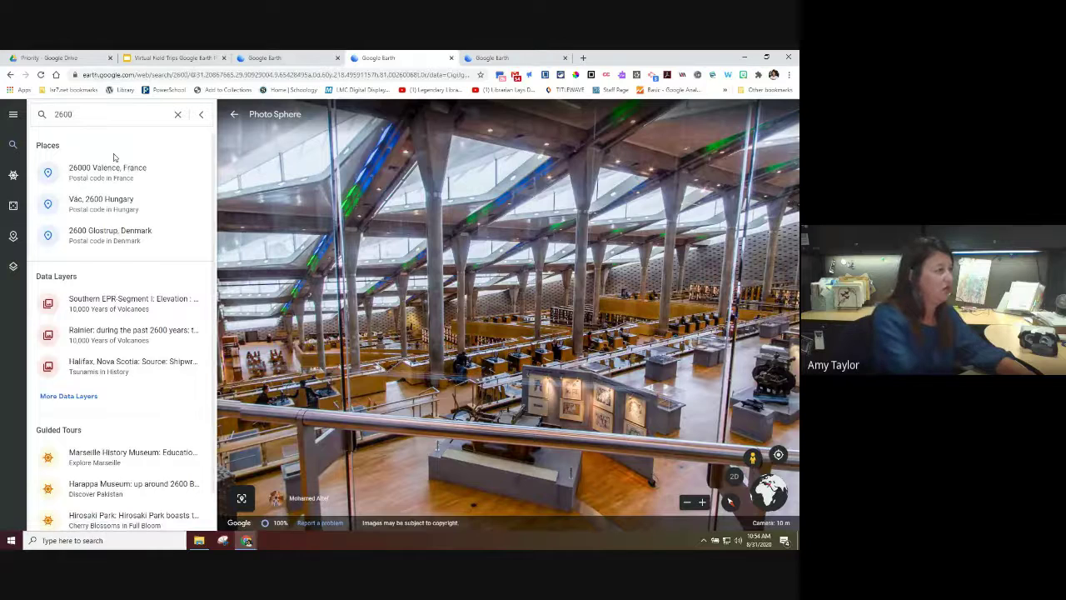
text( S)
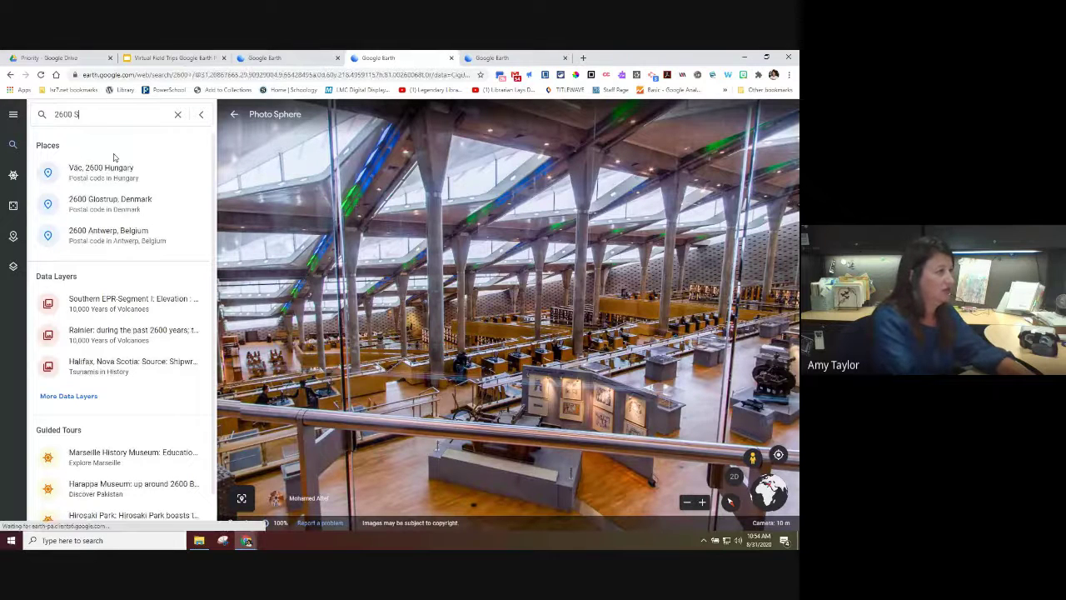
text(W ward )
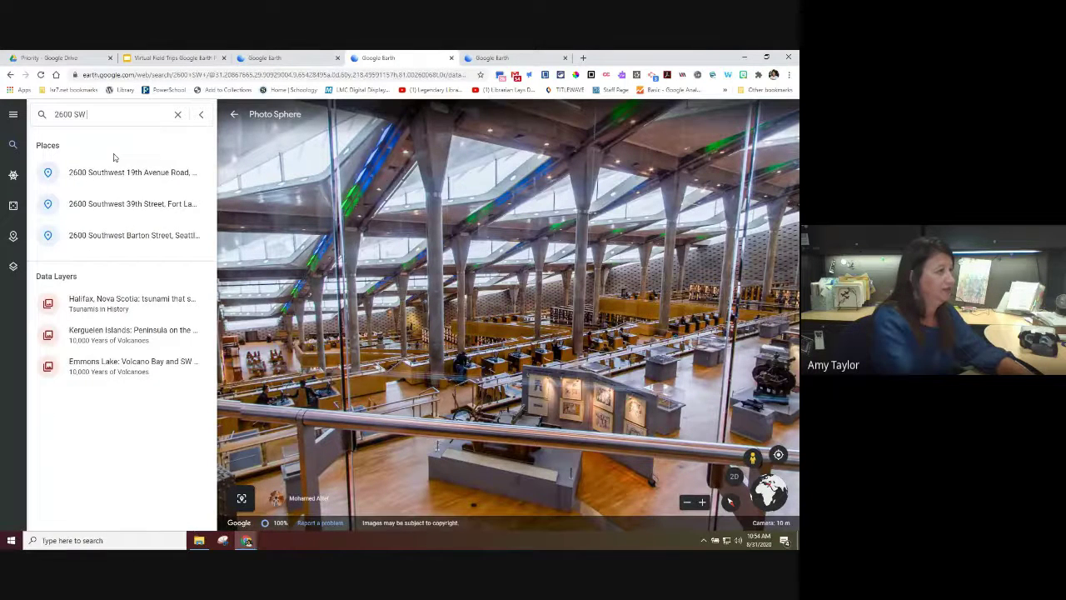
text(road)
key(Return)
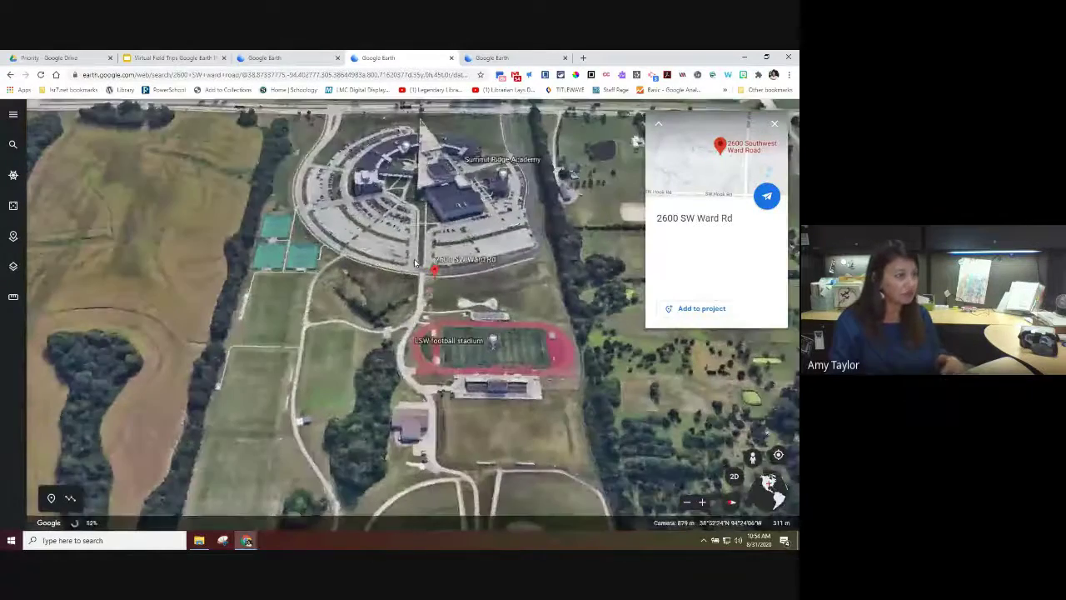
Step: Save the found school address to the Learn with Librarians project with the place title LSW
drag(414, 259, 459, 387)
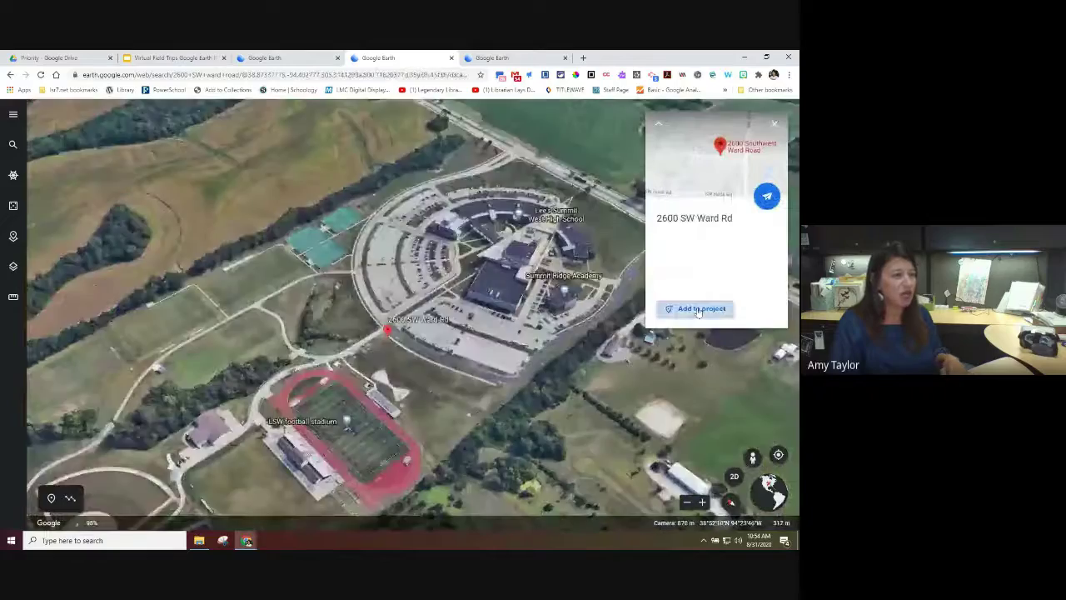
click(700, 308)
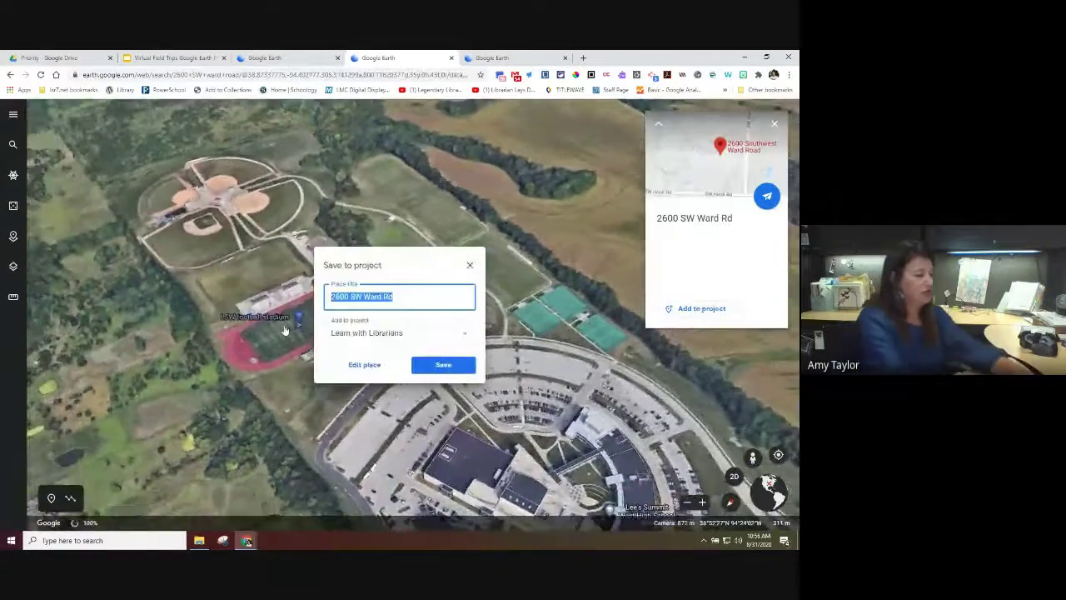
text(LSW)
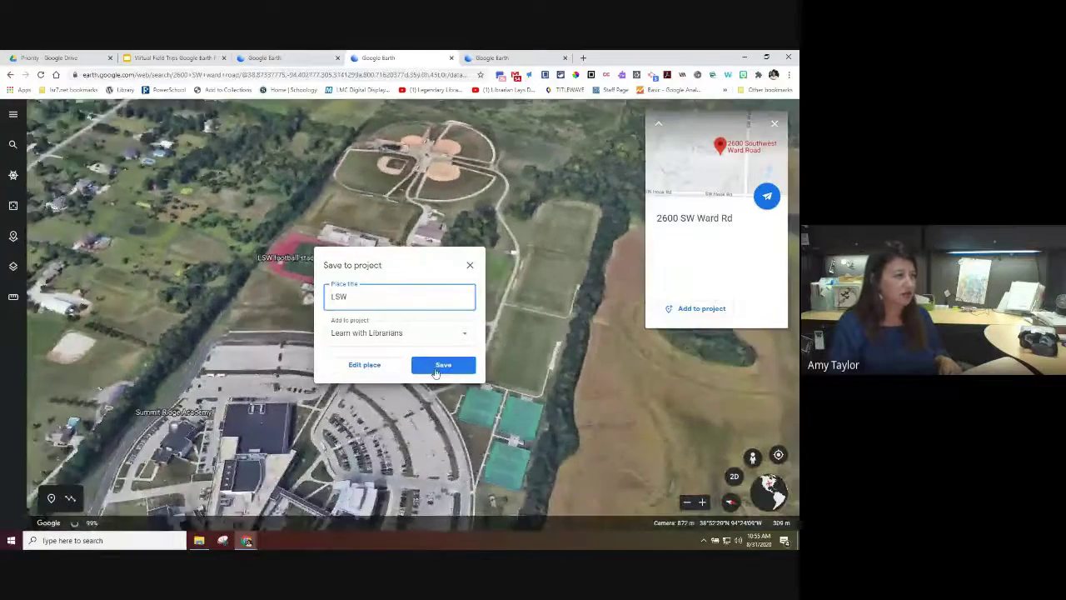
click(441, 365)
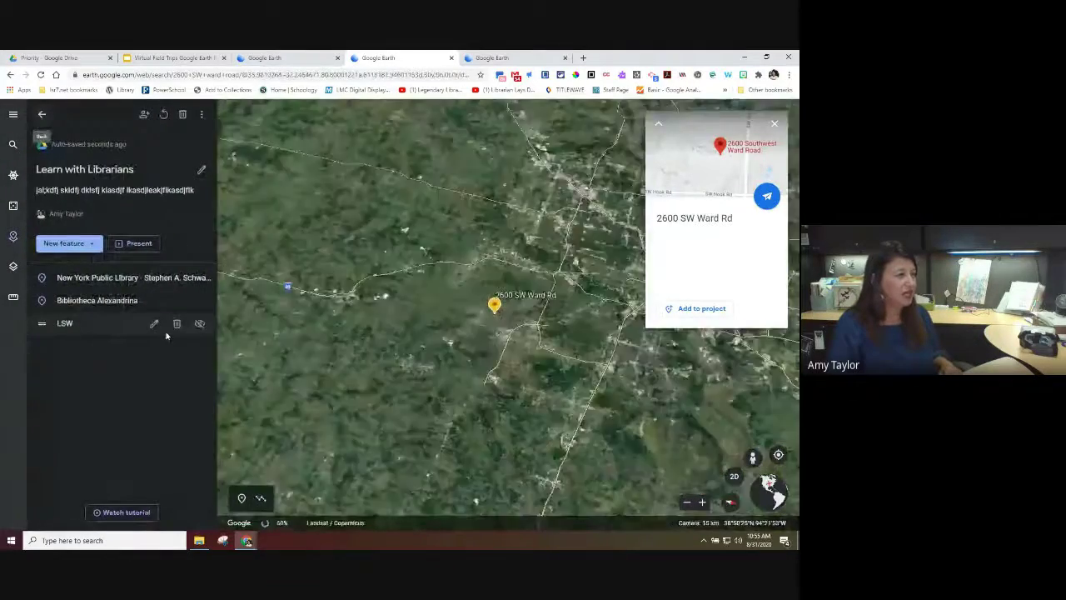
Step: Open the LSW place for editing, frame the school campus in a tilted 3D view and capture that view
click(153, 325)
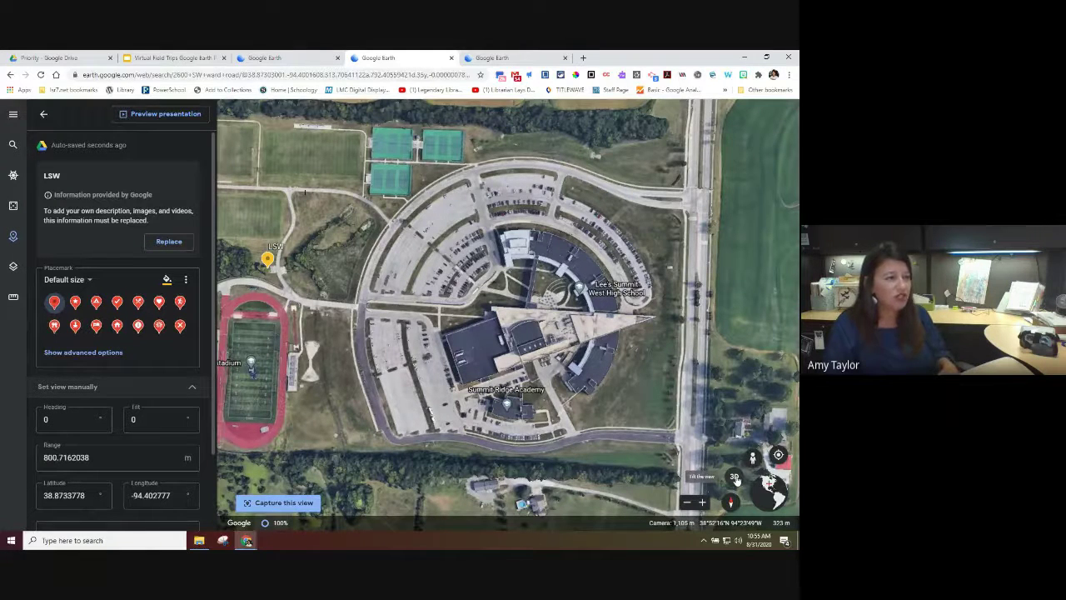
click(734, 477)
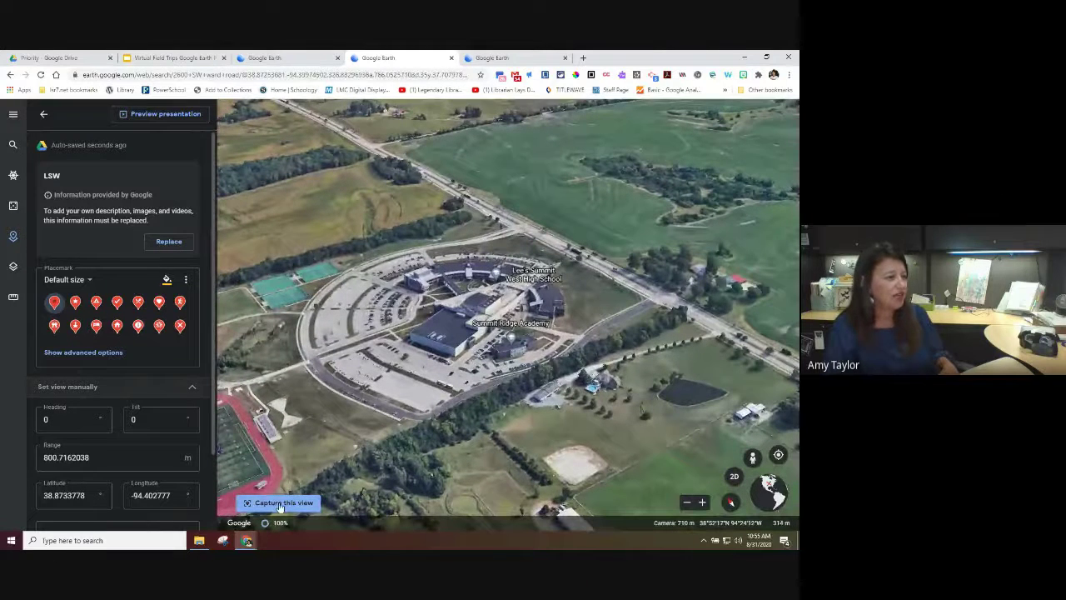
click(280, 504)
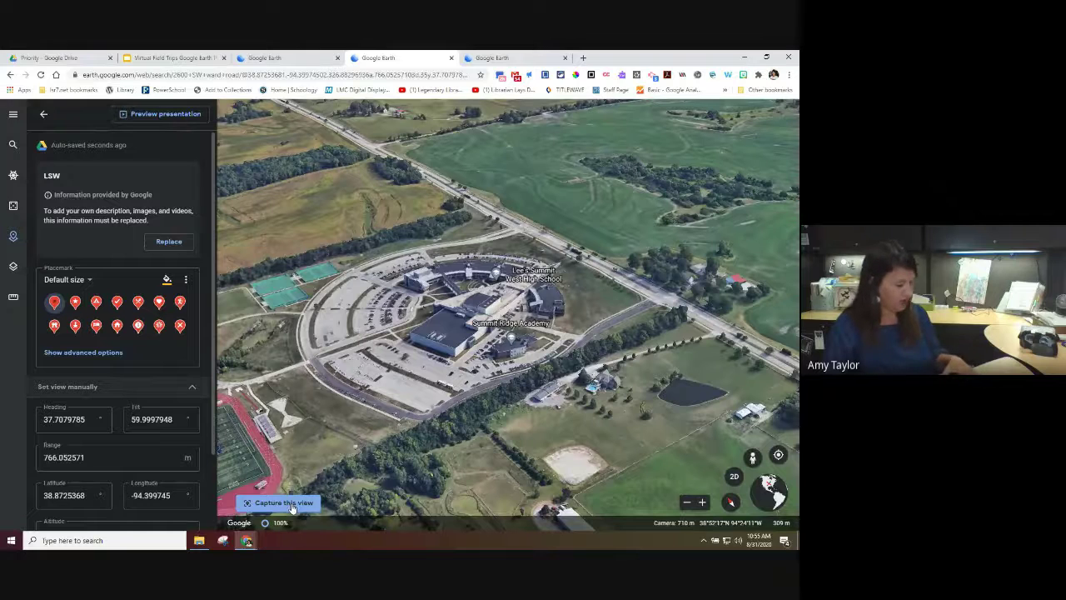
Step: Replace the Google-provided information of the LSW place with custom content and switch its description to HTML
click(169, 241)
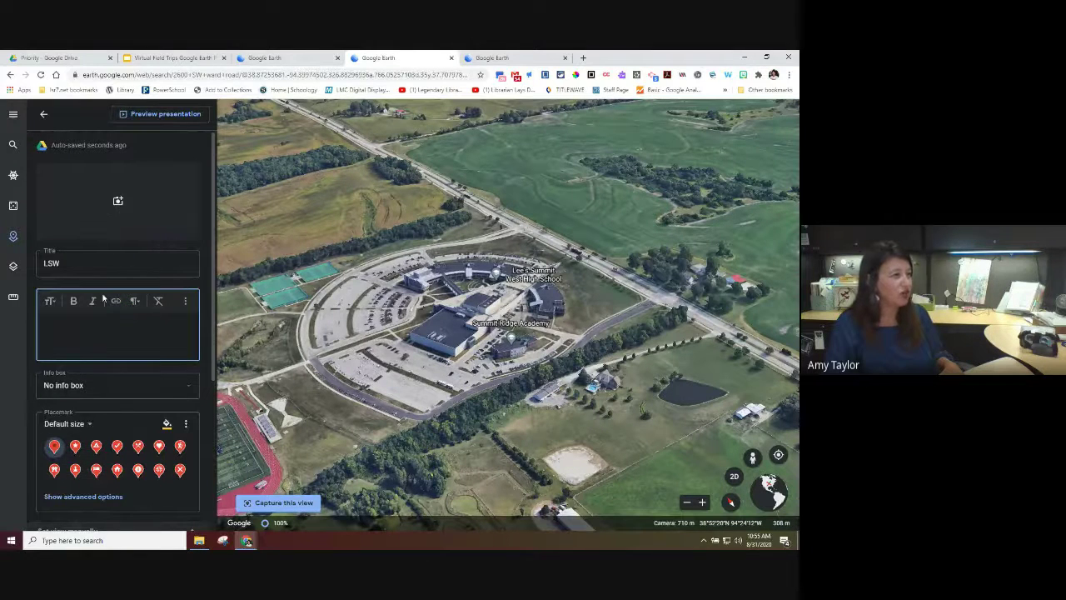
click(187, 308)
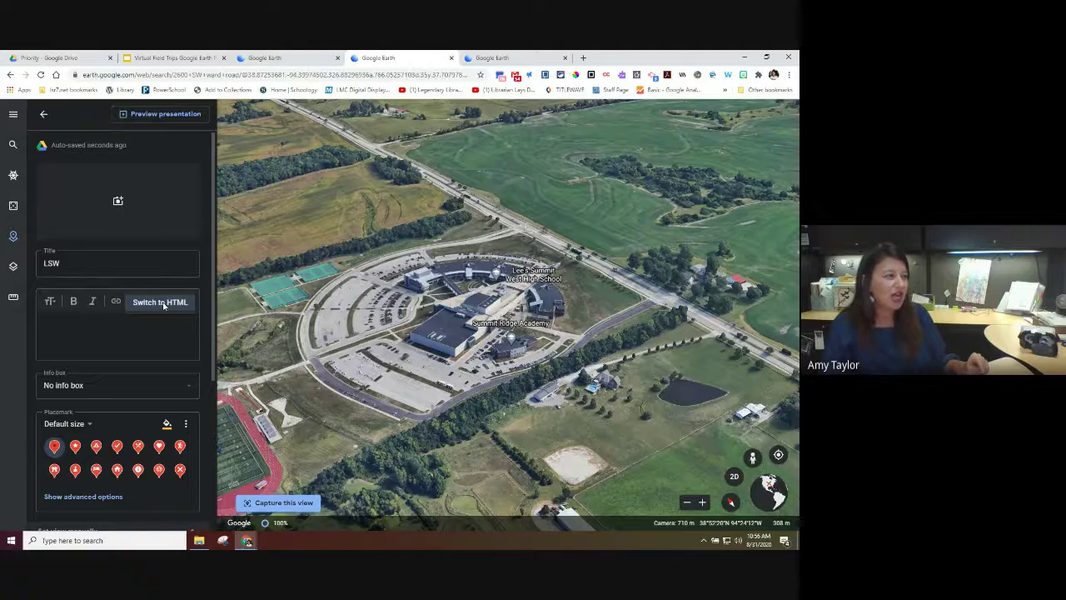
click(161, 302)
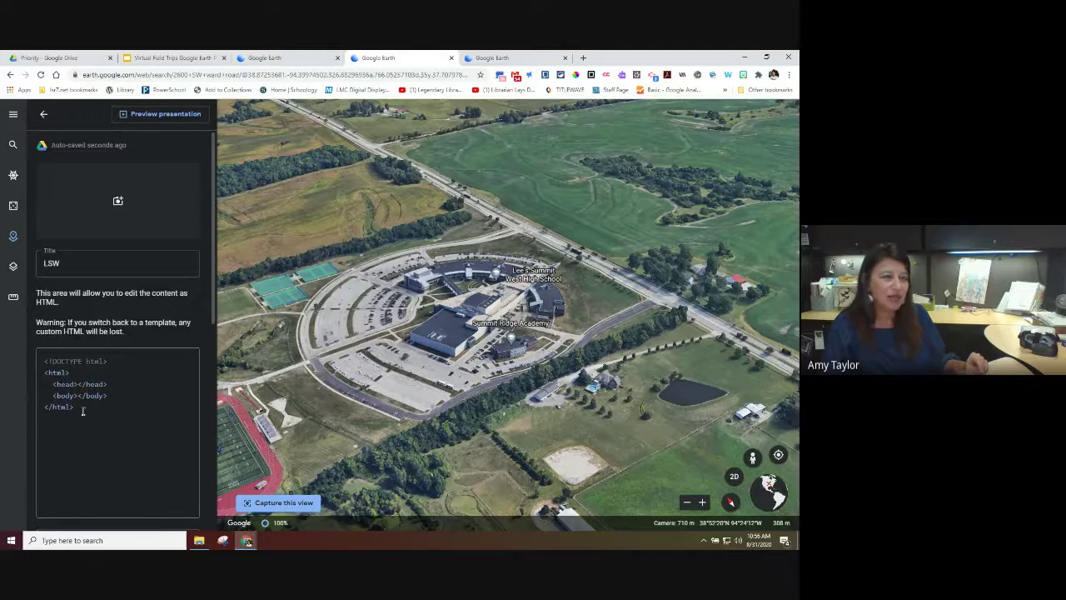
Step: Go to wakelet.com, open the LSW Reading Recommendations collection and bring up its embed options
click(492, 57)
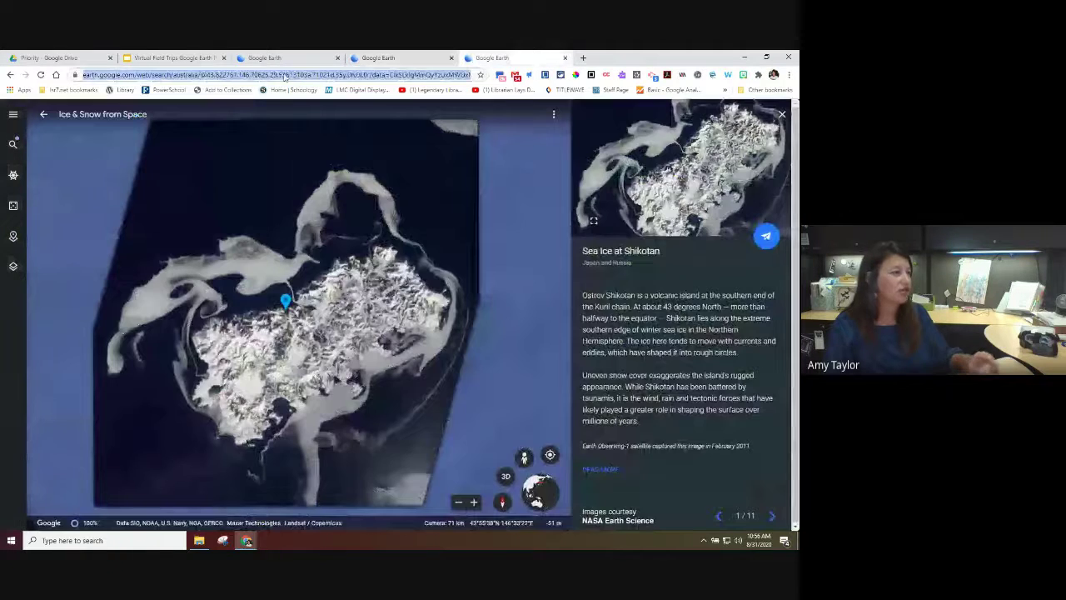
text(wakelet.com)
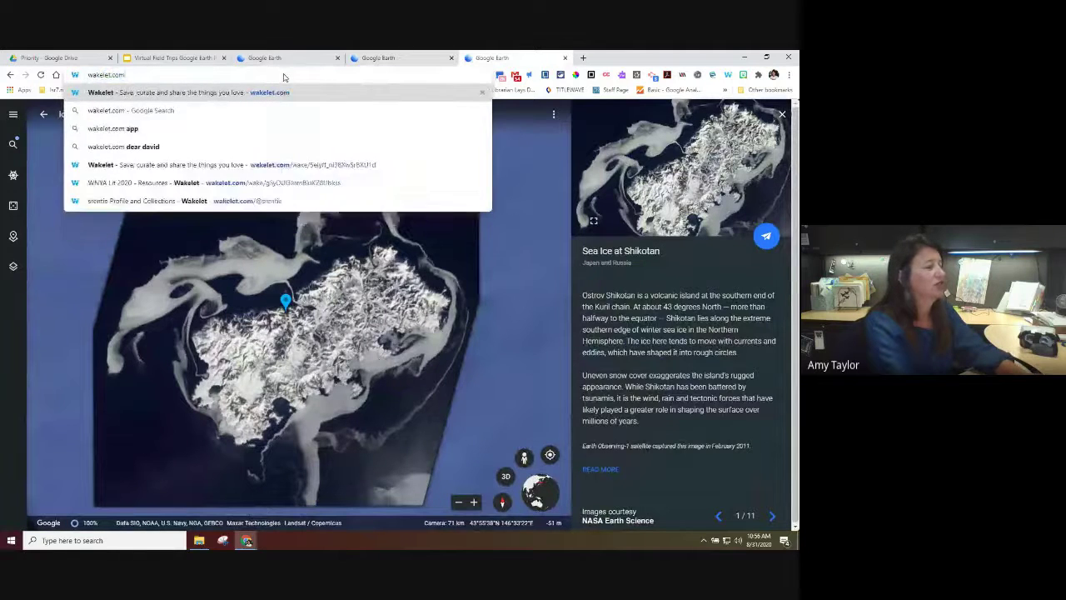
key(Return)
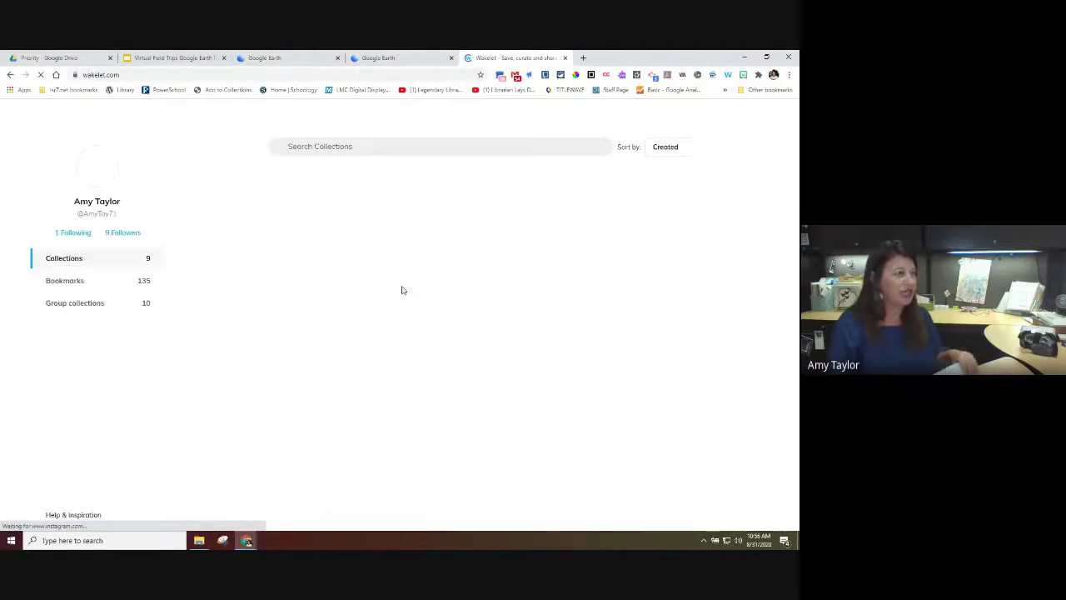
click(462, 454)
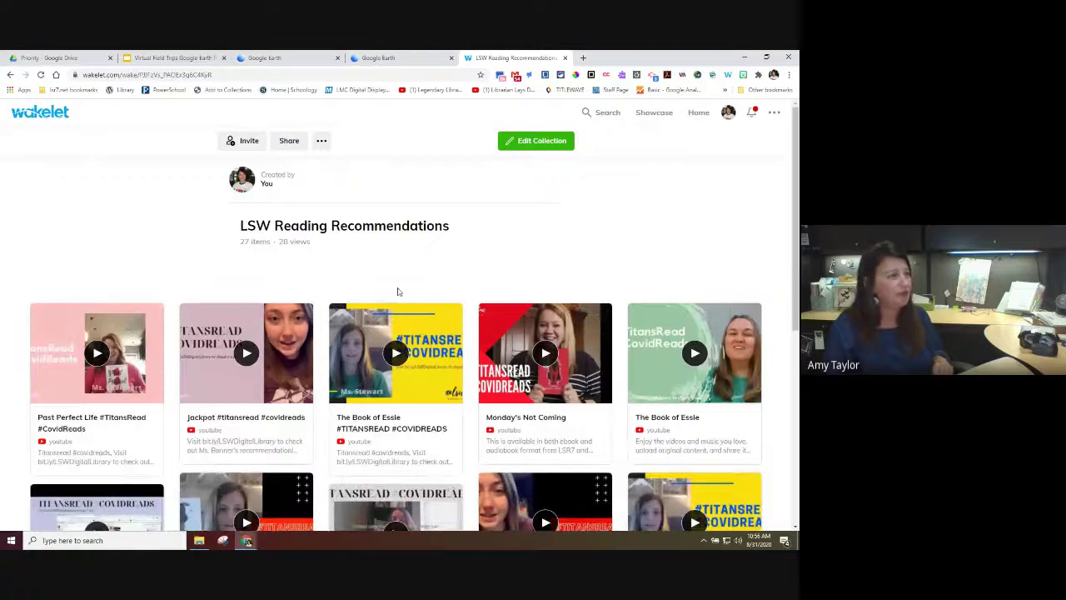
click(289, 140)
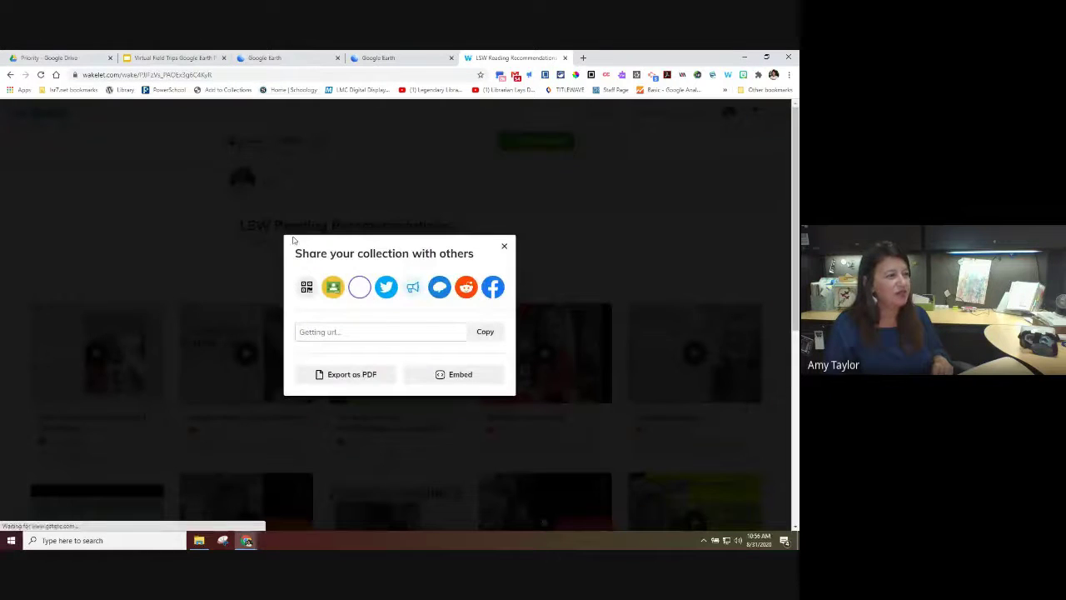
click(454, 374)
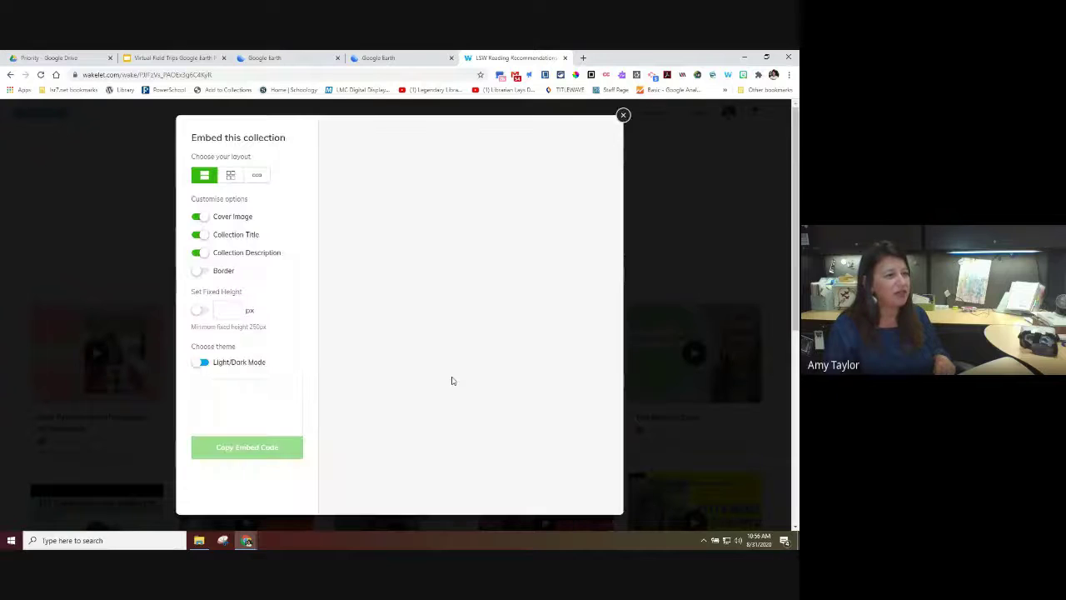
Step: Copy the collection's embed code, paste it into the LSW place's HTML content in Google Earth and return to the project overview
click(254, 399)
right_click(256, 400)
click(275, 408)
click(254, 448)
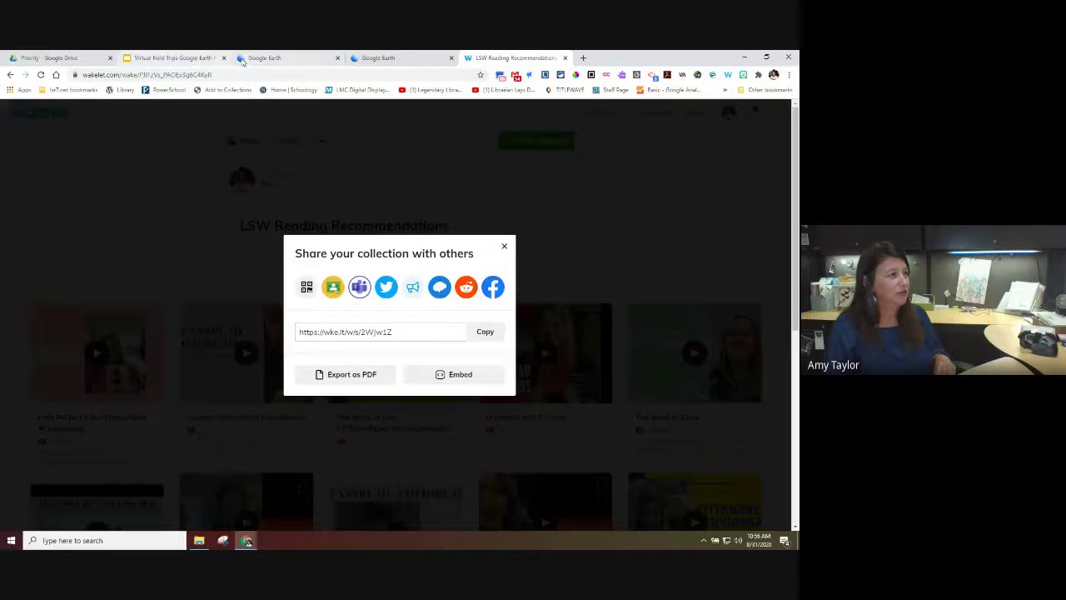
click(370, 58)
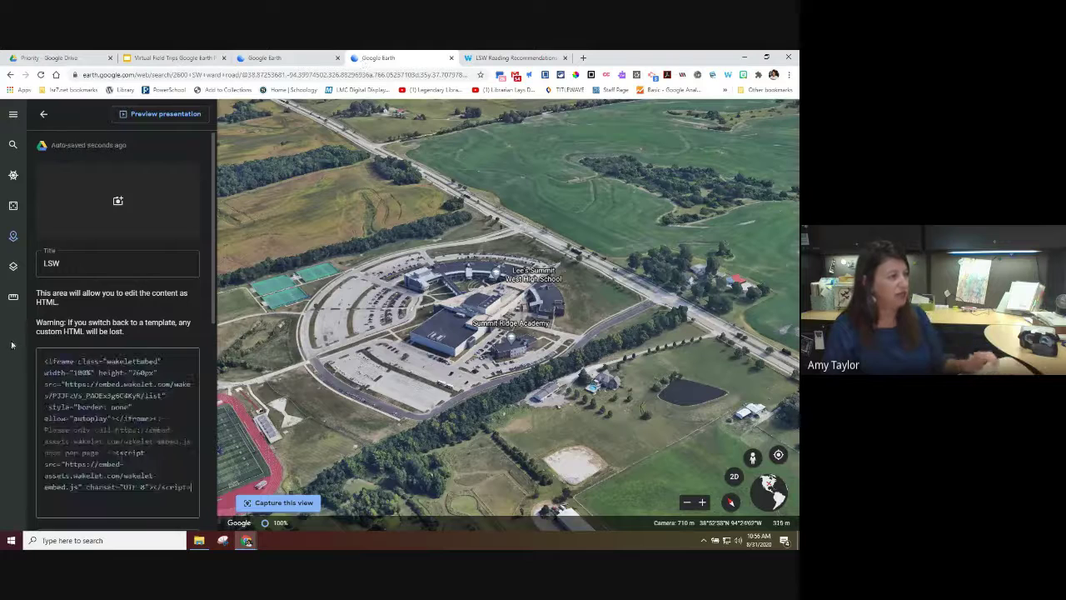
click(46, 116)
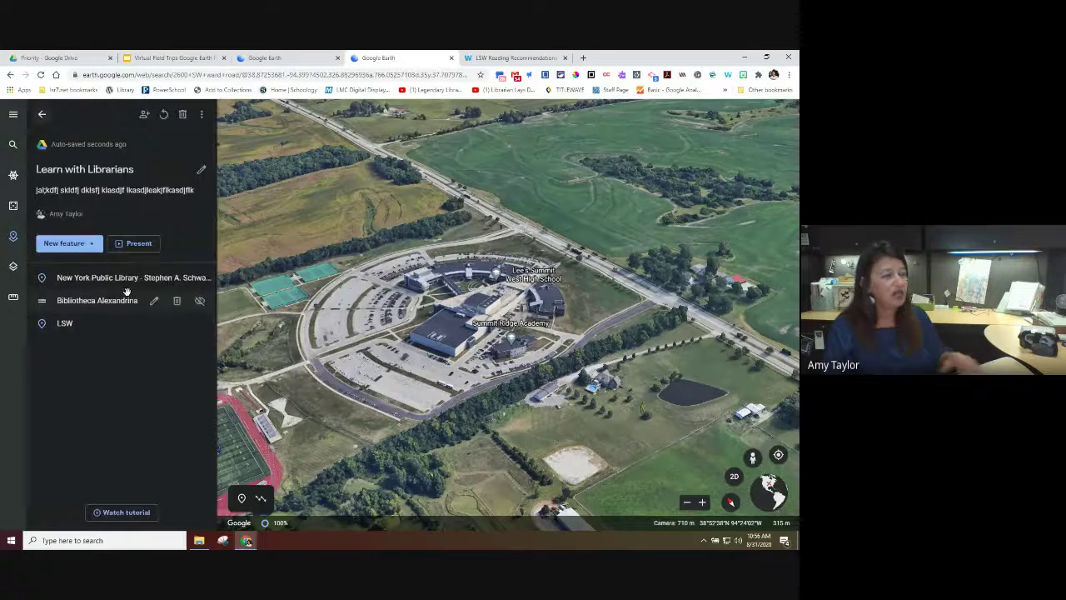
Step: Present the project, expand its table of contents, go to the Bibliotheca Alexandrina place and browse its media
click(134, 244)
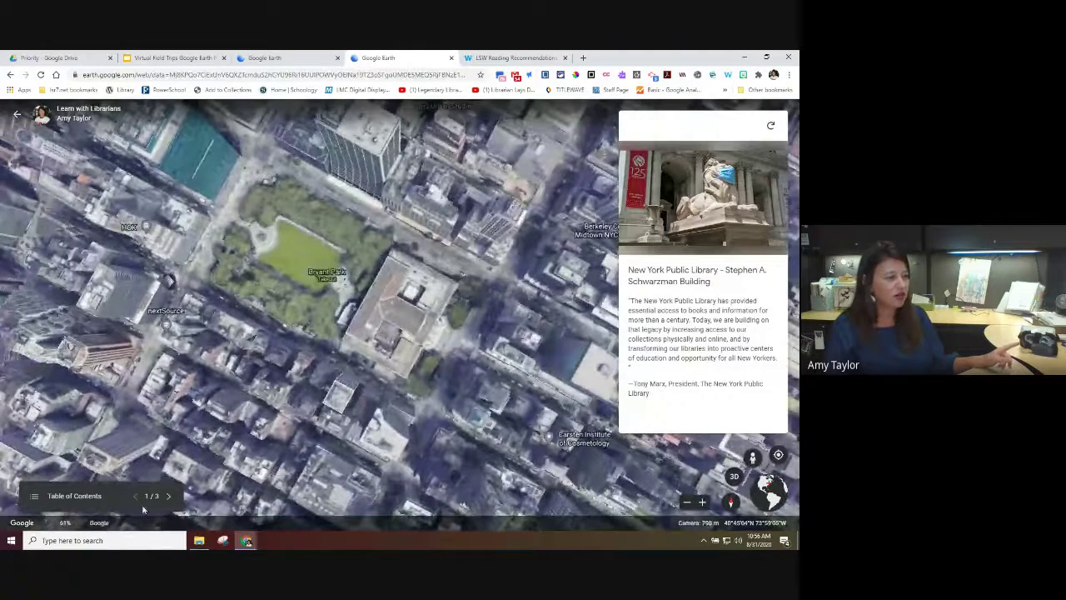
click(37, 498)
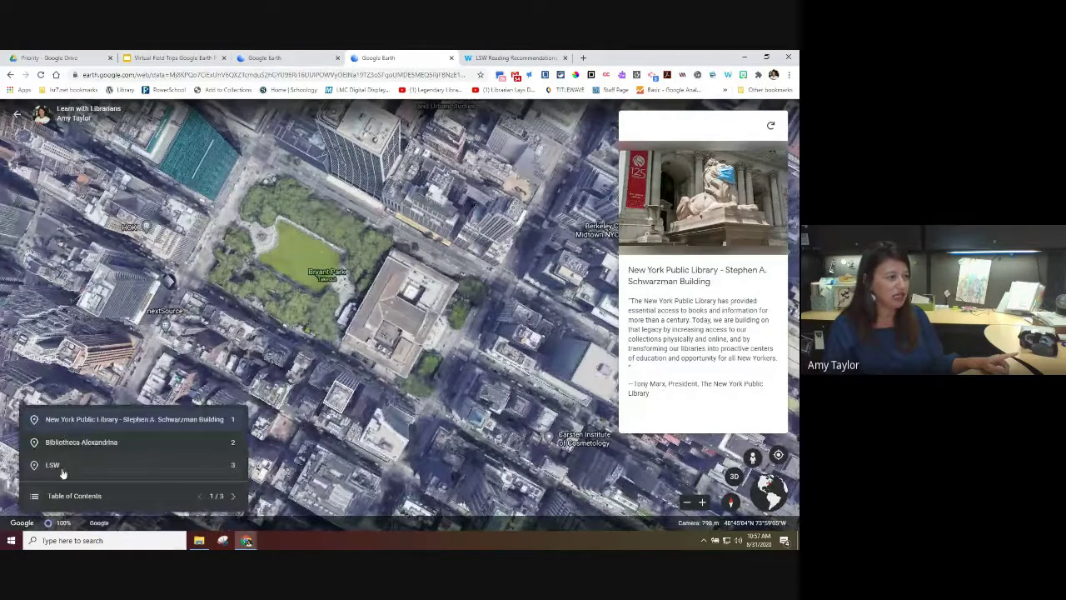
click(235, 498)
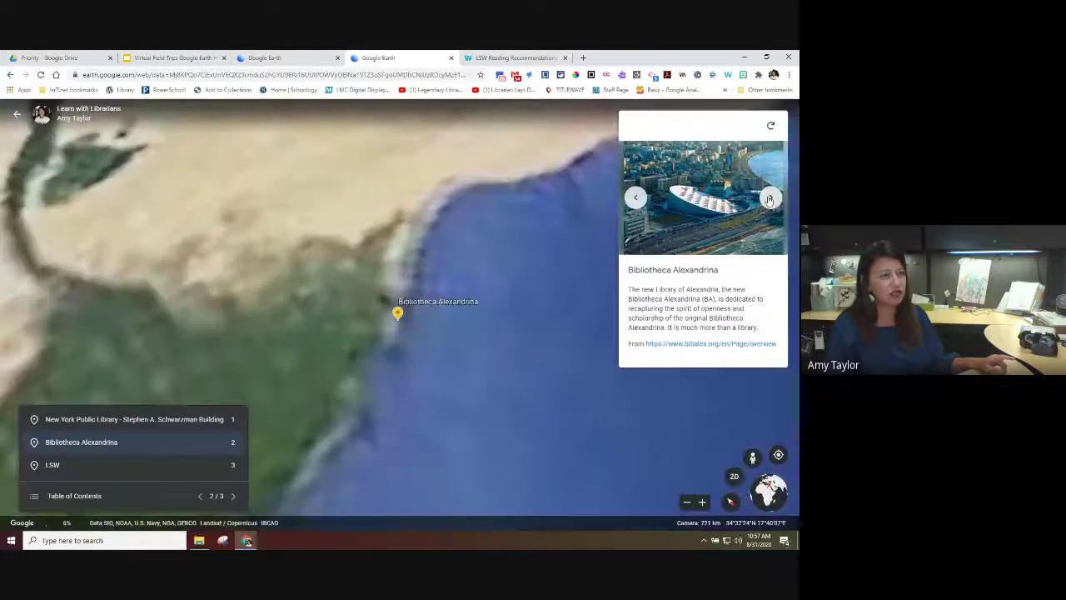
click(770, 197)
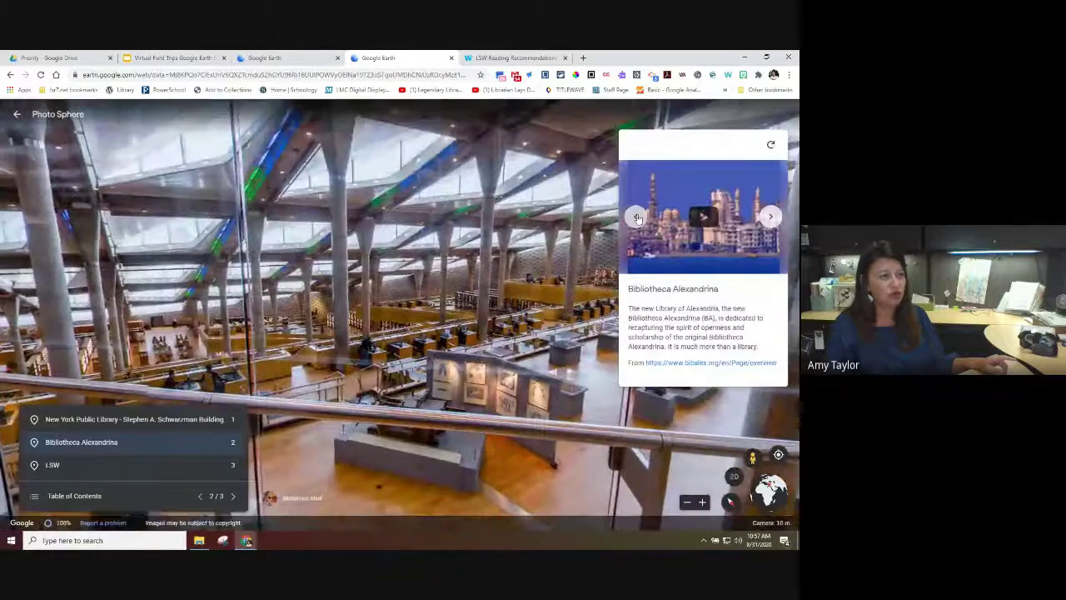
click(634, 216)
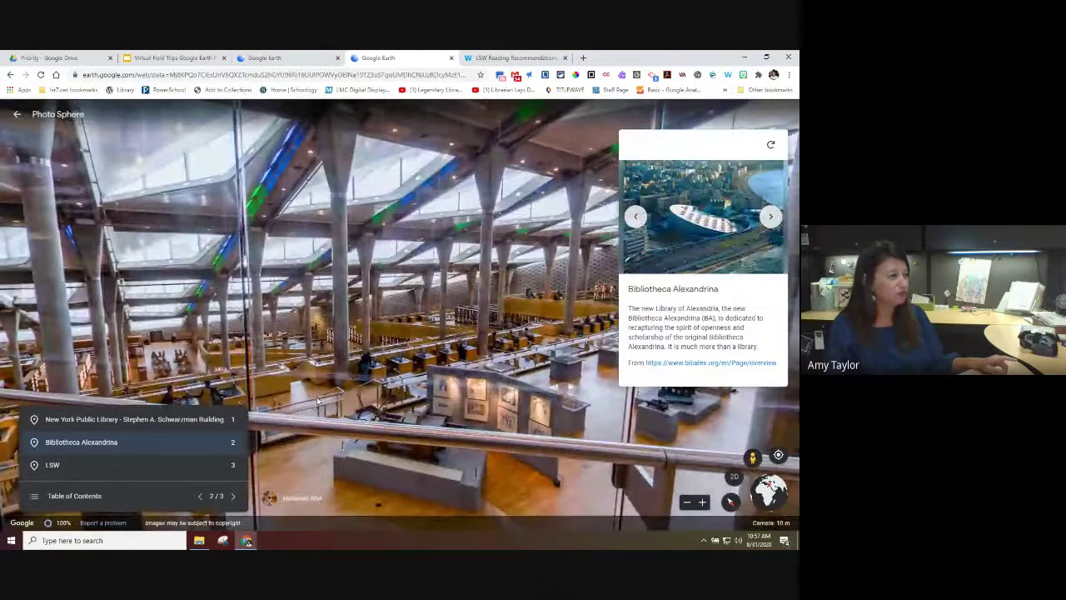
Step: View the LSW place with its embedded Wakelet collection in the presentation and exit to the project overview
click(129, 471)
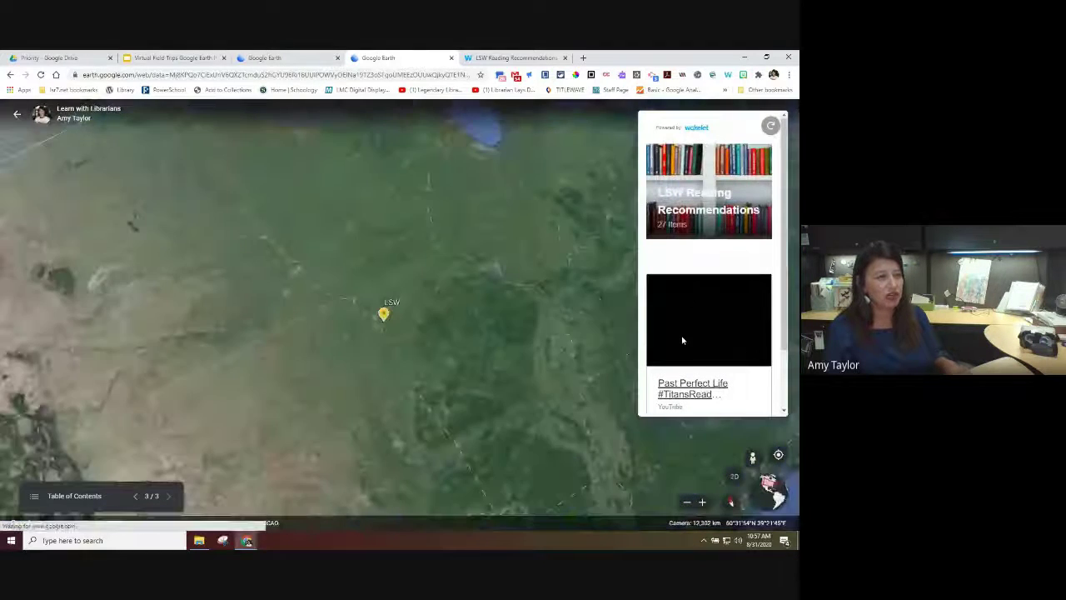
scroll(701, 325, down, 1)
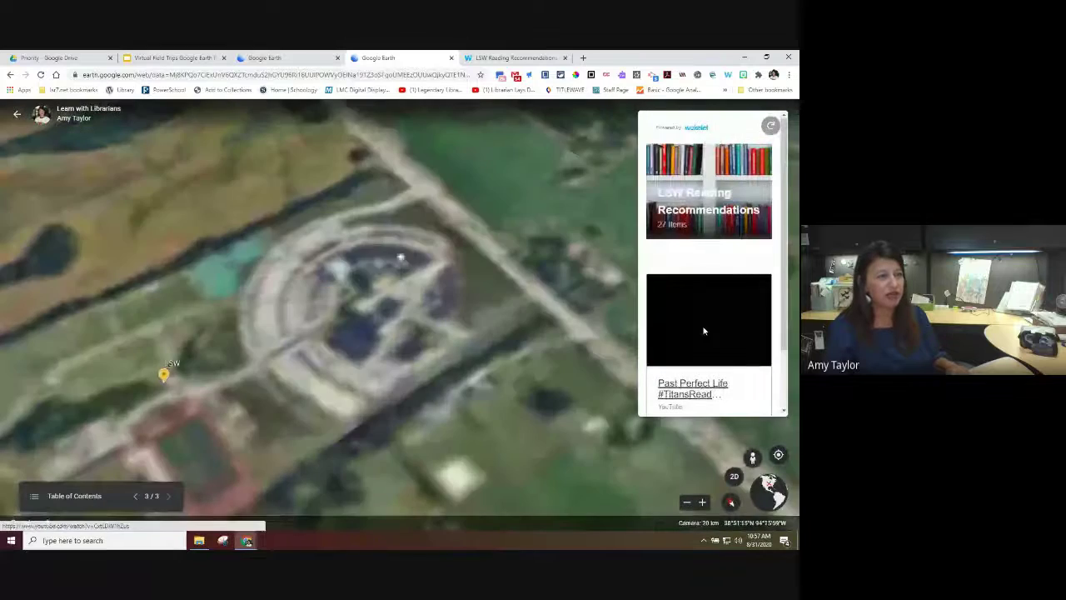
scroll(702, 339, up, 1)
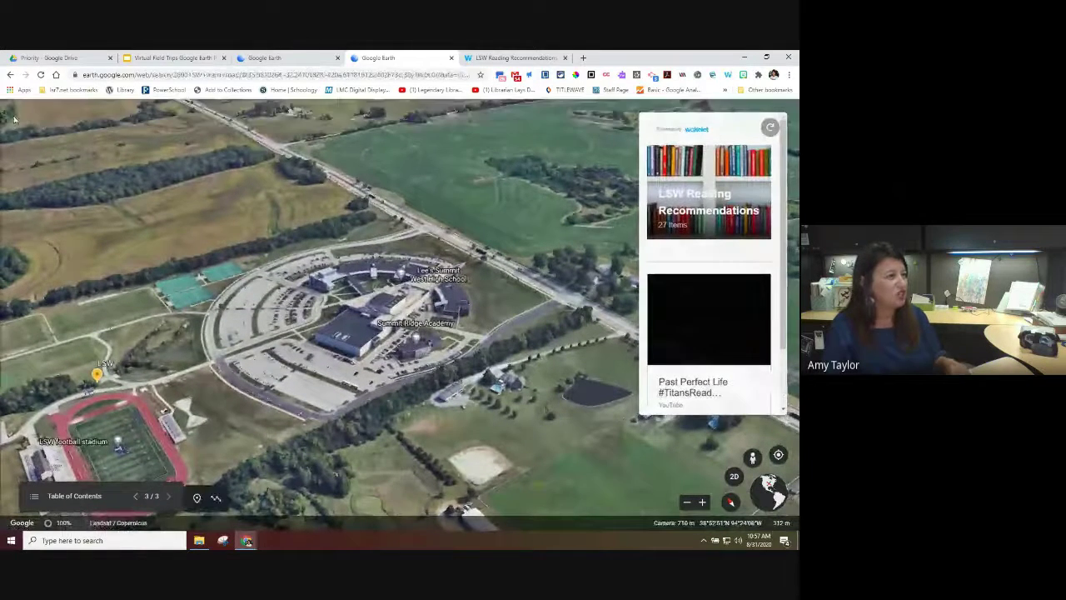
click(14, 119)
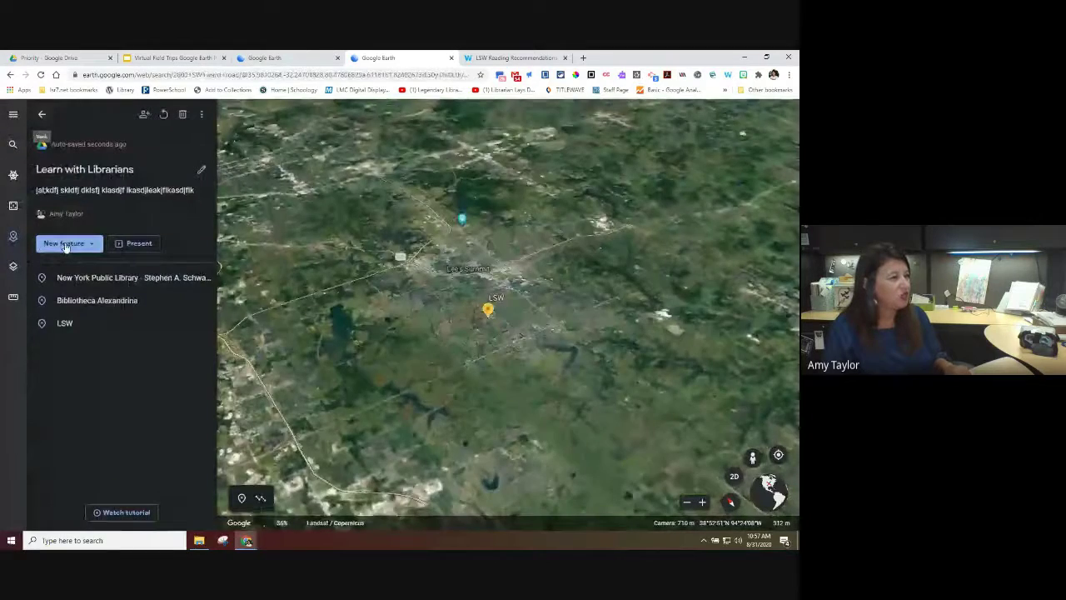
Step: Add a fullscreen slide to the project and choose an image file from the device as its background
click(65, 244)
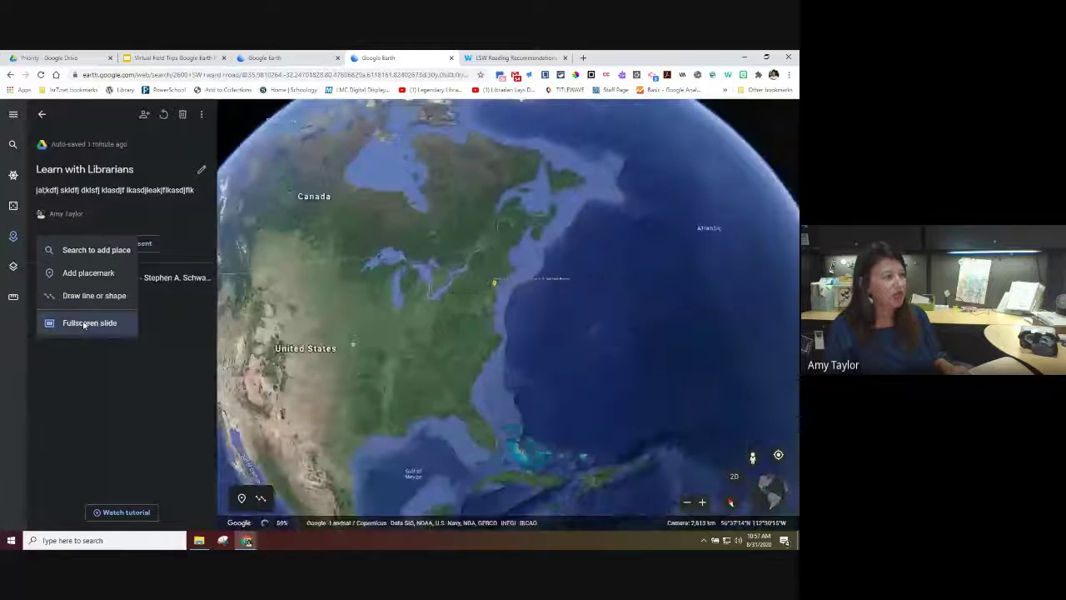
click(83, 323)
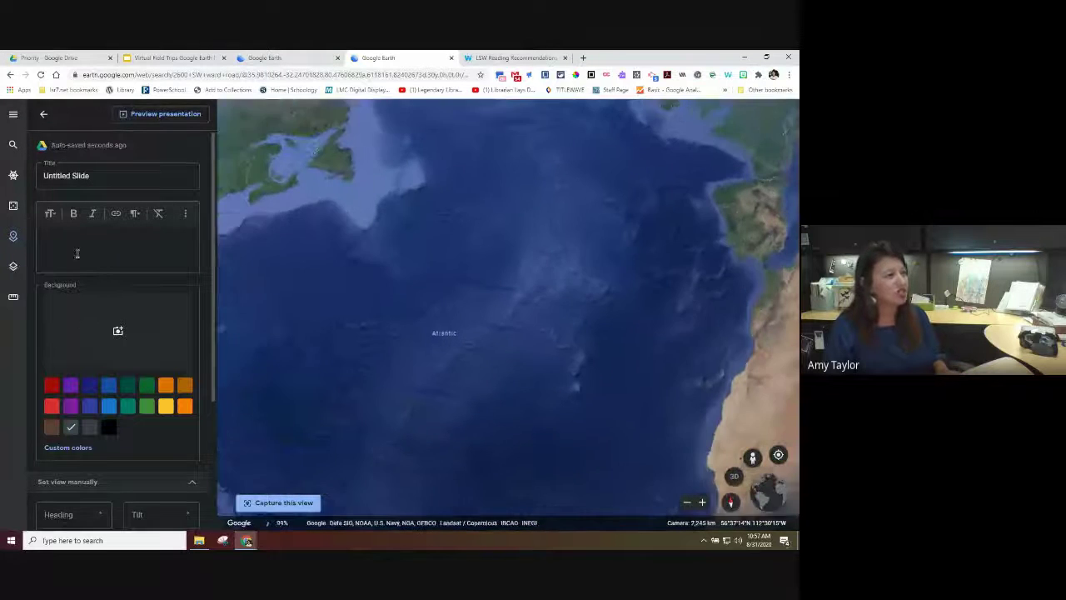
click(118, 332)
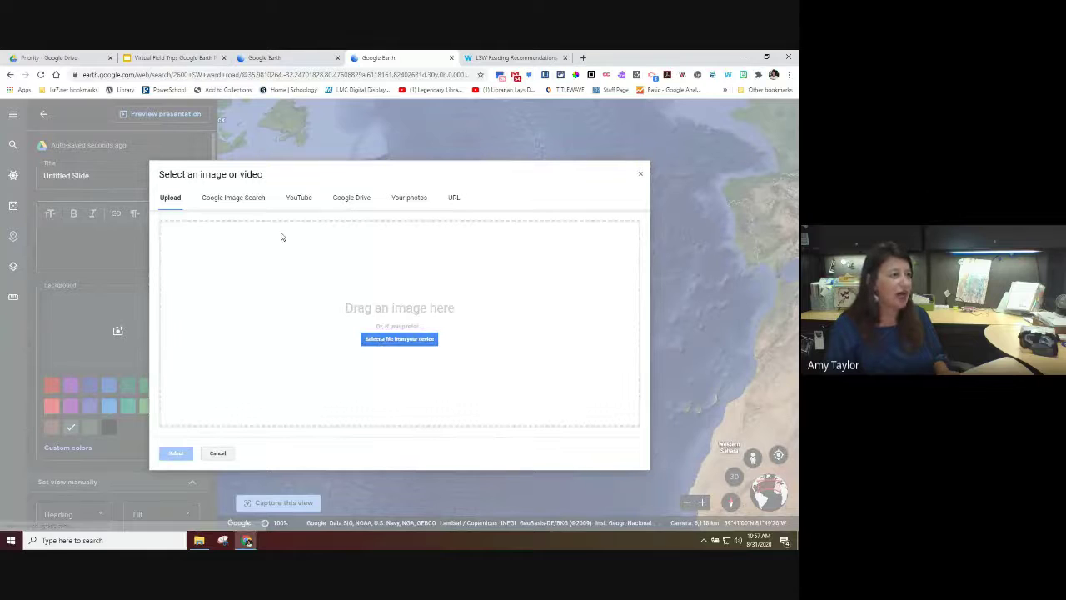
click(372, 342)
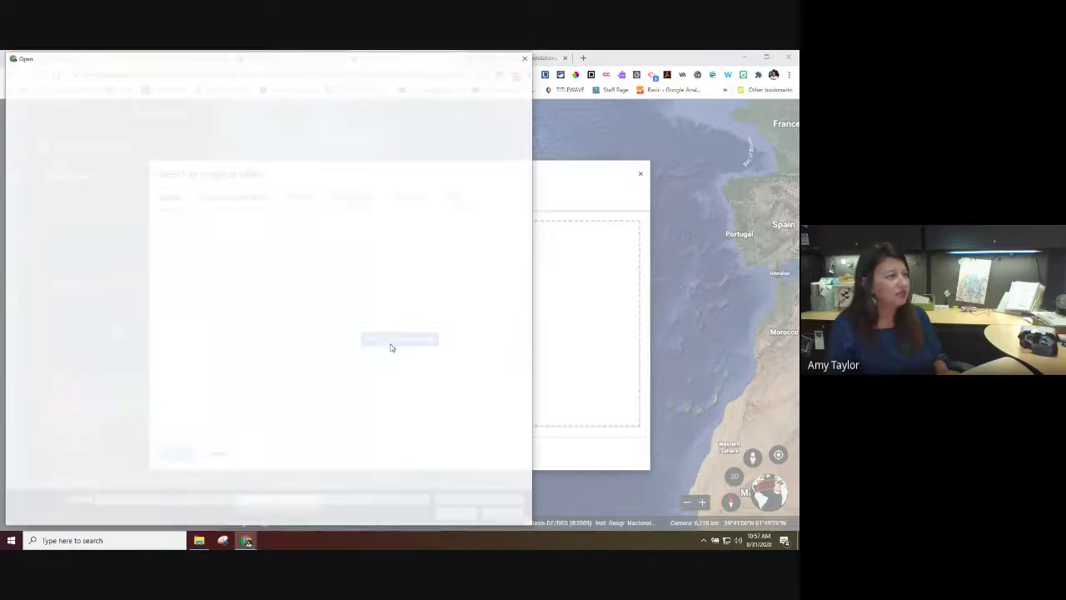
click(232, 117)
double_click(231, 117)
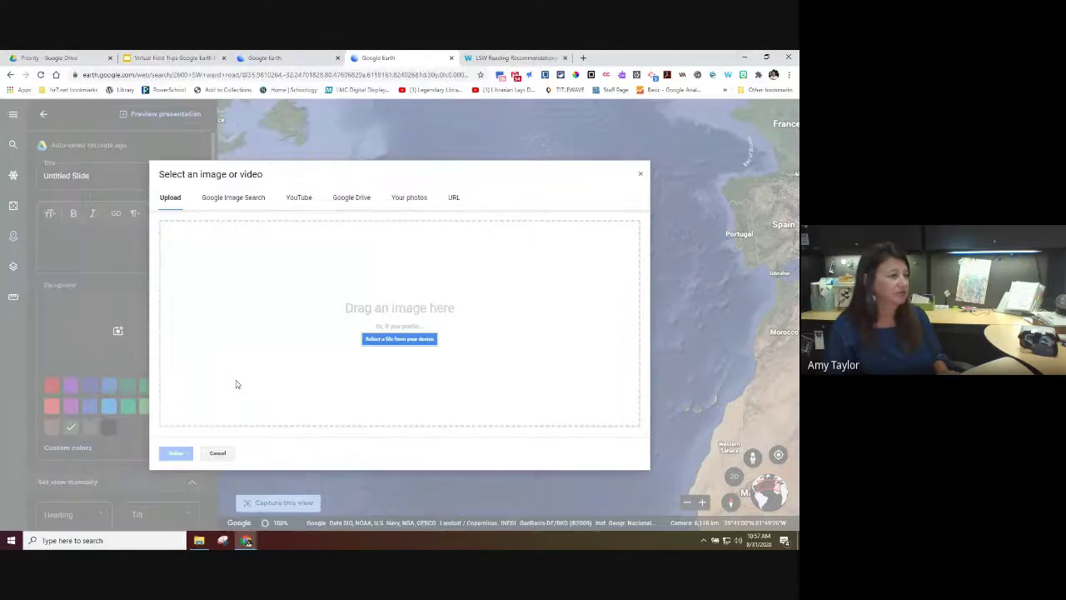
click(175, 452)
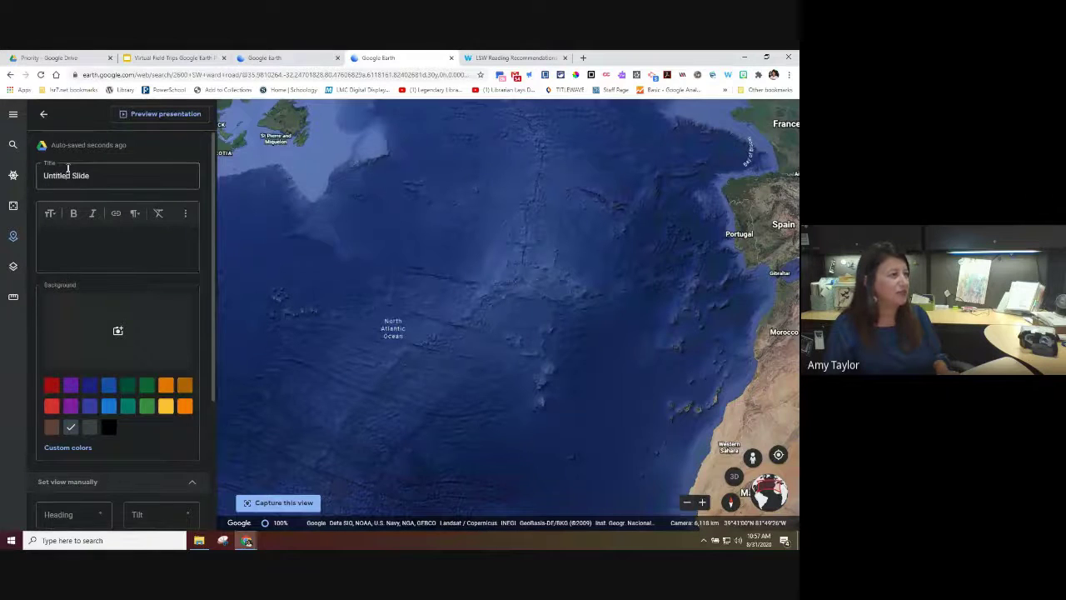
Step: Title the fullscreen slide "Learn with Librarians" and move it to the beginning of the project's feature list
click(67, 173)
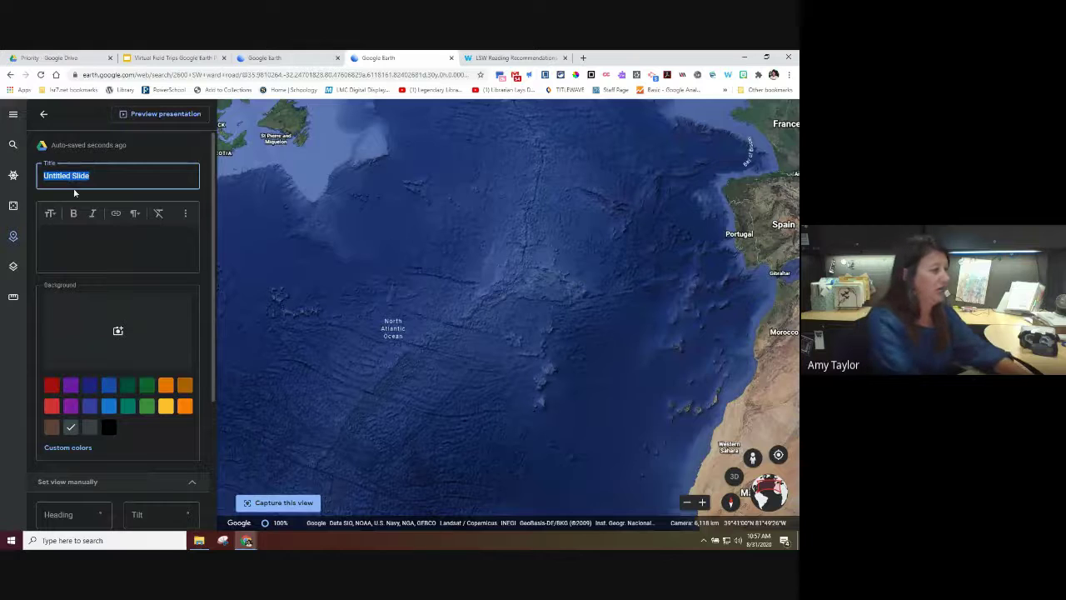
key(Tab)
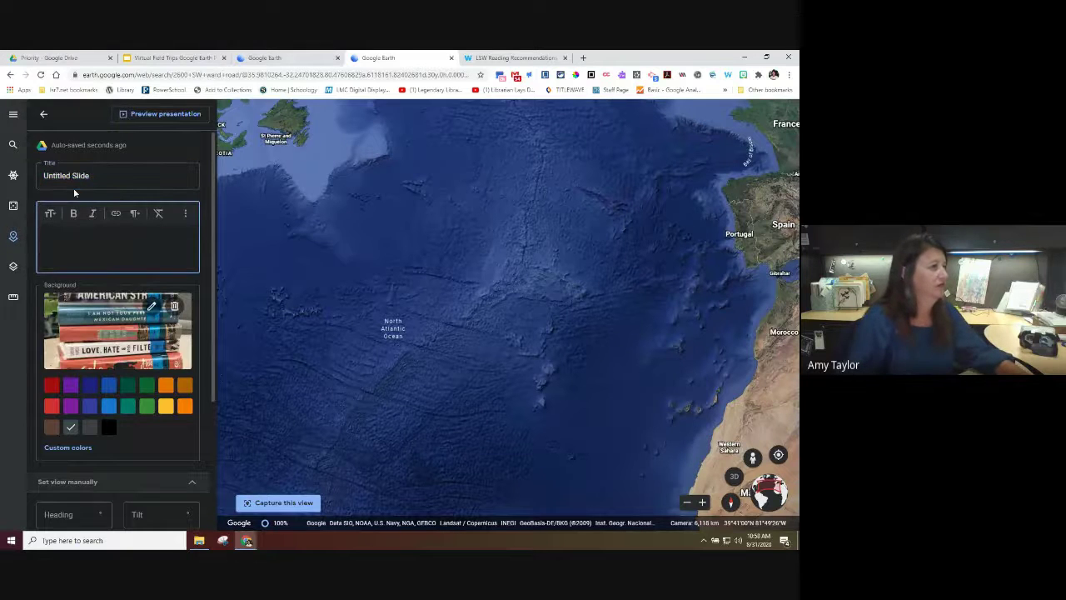
click(78, 175)
click(78, 175)
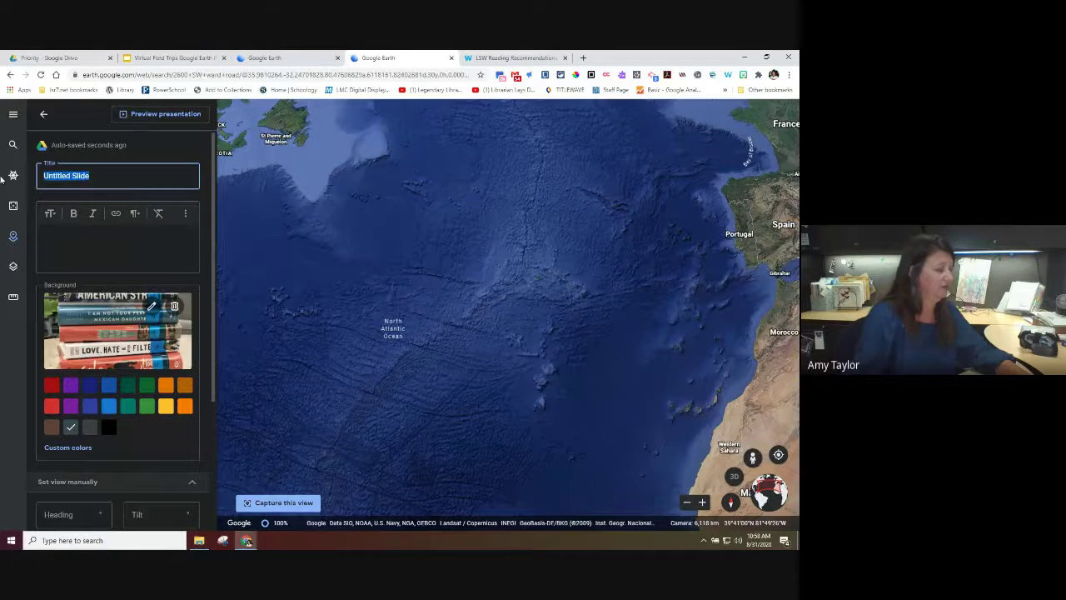
text(Learn w)
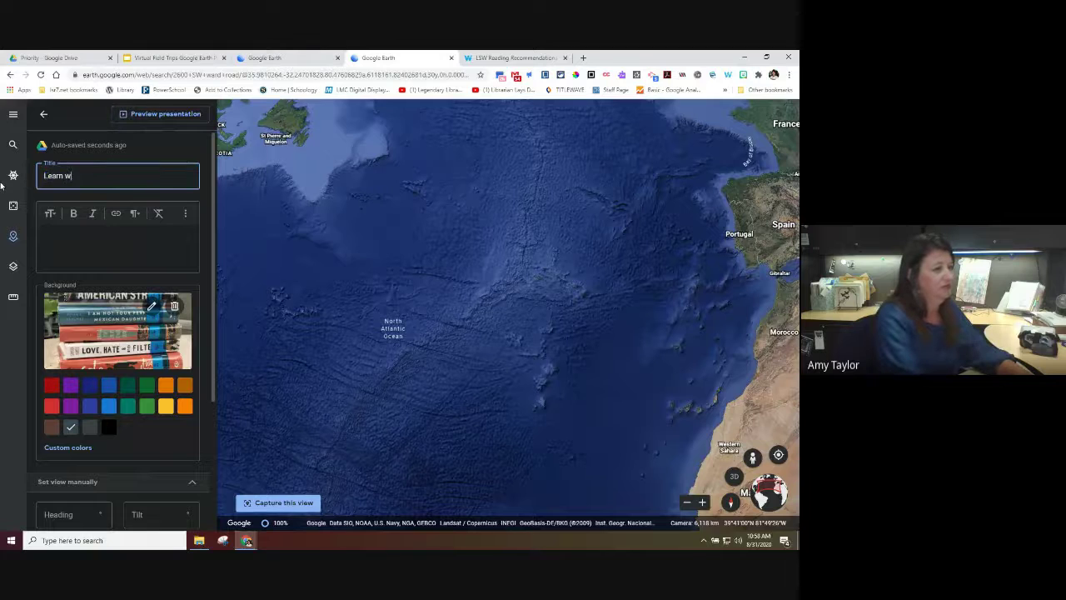
text(ith Librarians)
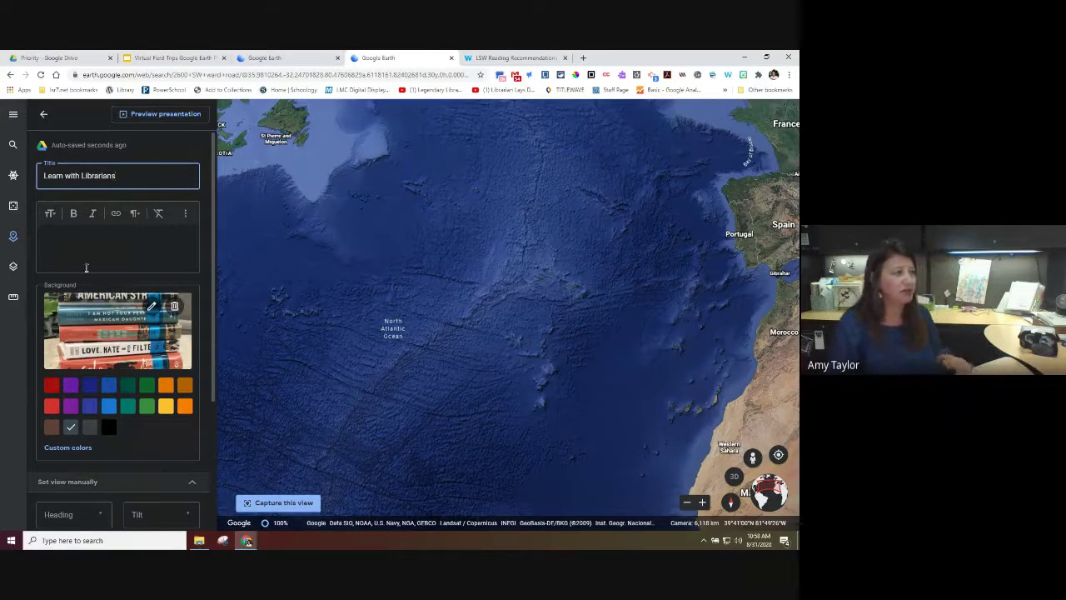
click(43, 112)
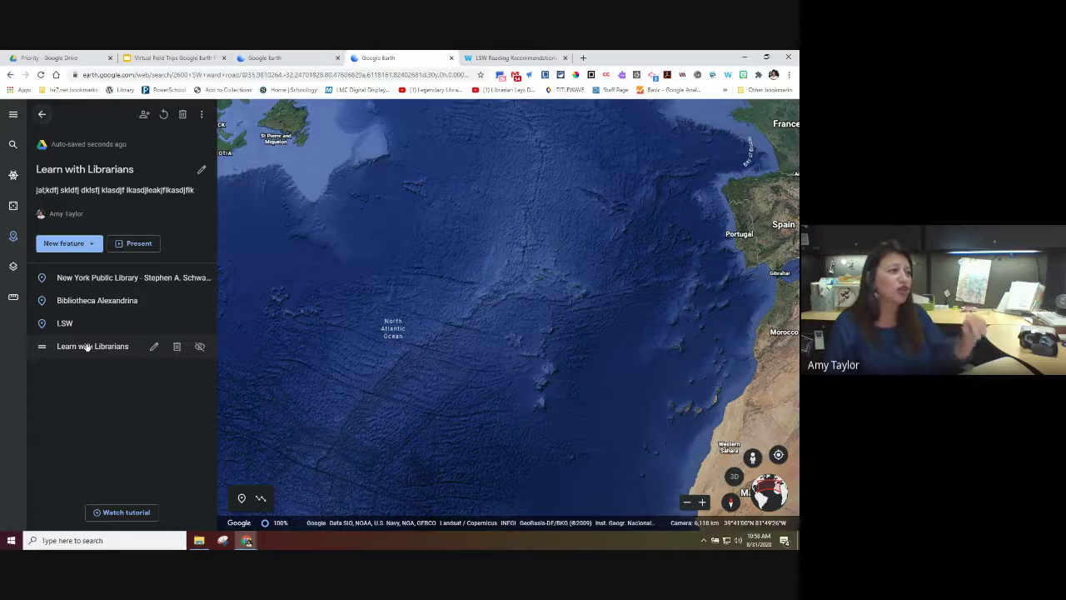
drag(87, 346, 98, 279)
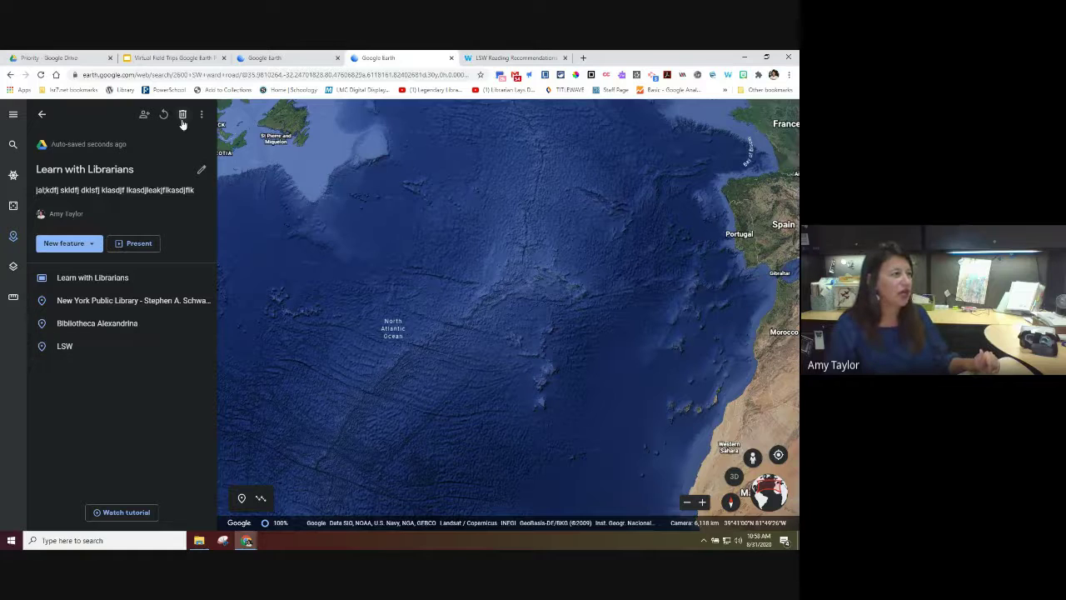
Step: Present the project from the fullscreen slide, advance to the New York Public Library place and exit to the project overview
click(144, 244)
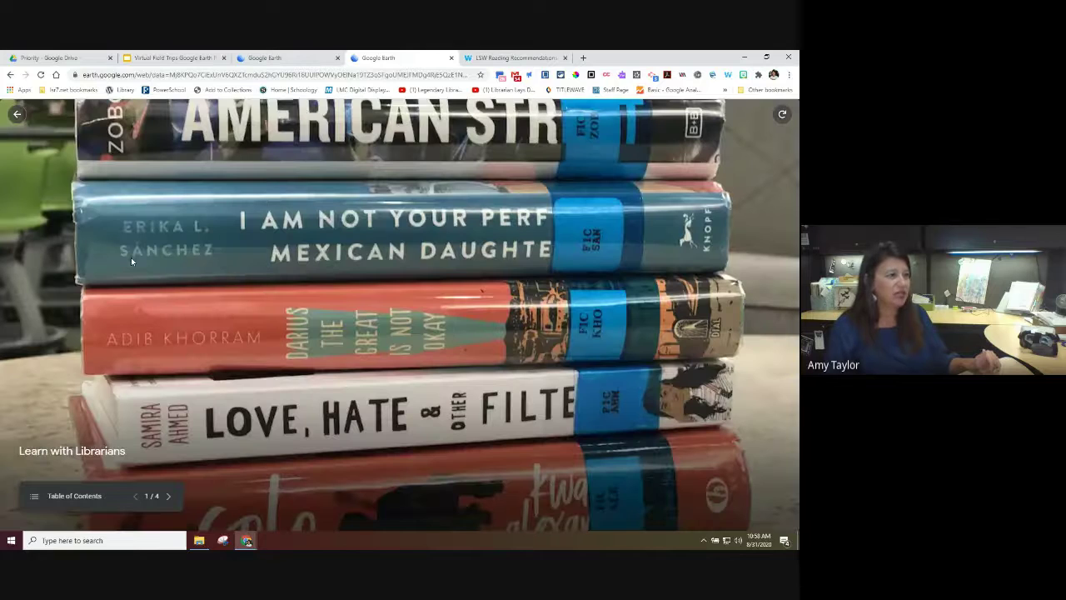
click(173, 497)
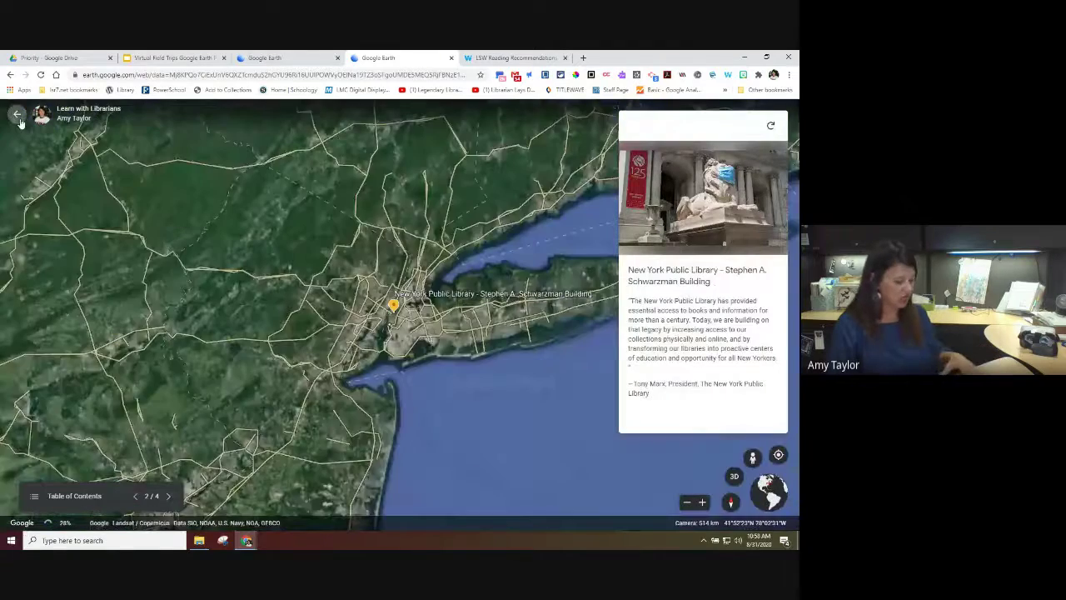
click(18, 115)
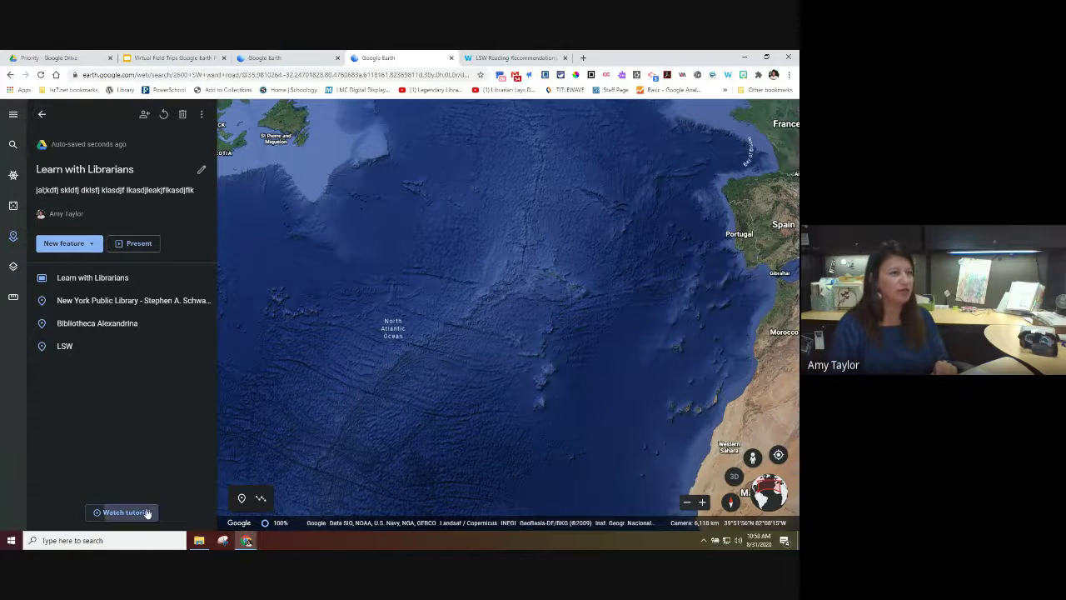
Step: Bring up and dismiss the project's "Adding features" tutorial, and open the project's sharing settings
click(146, 513)
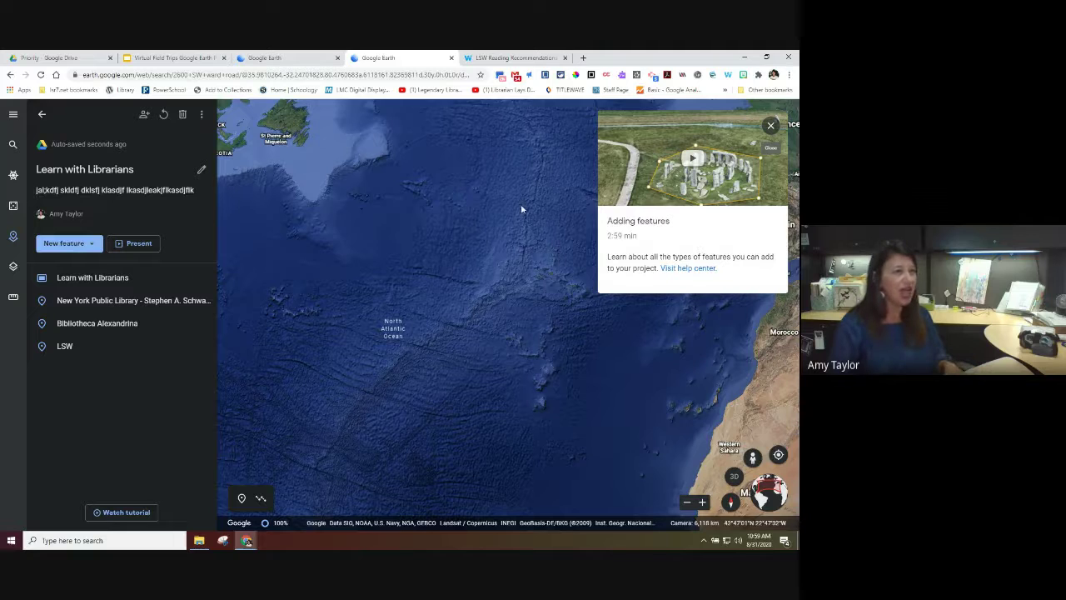
click(771, 126)
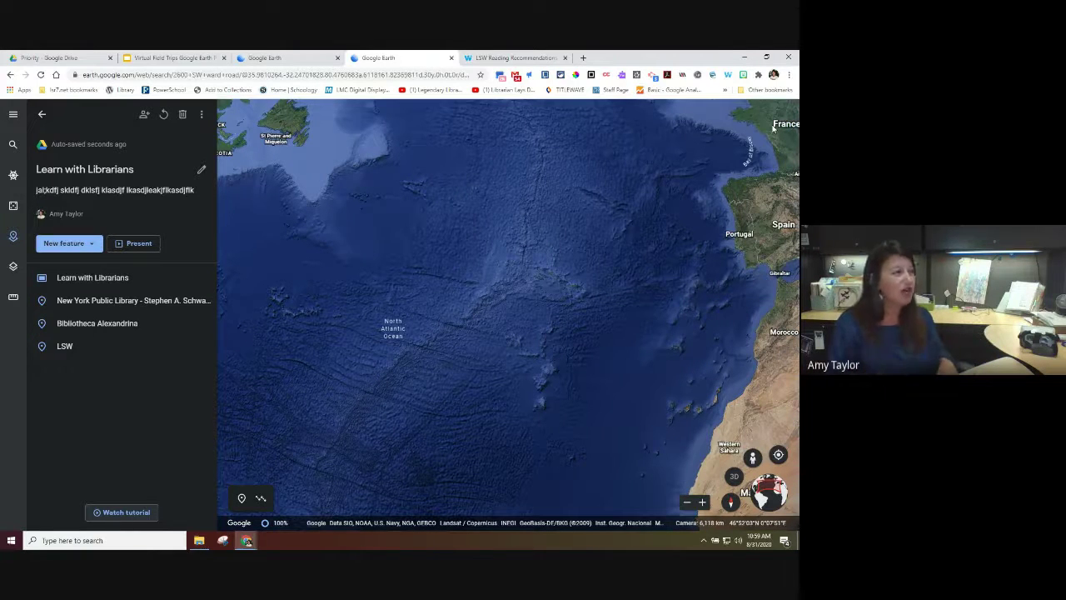
click(144, 116)
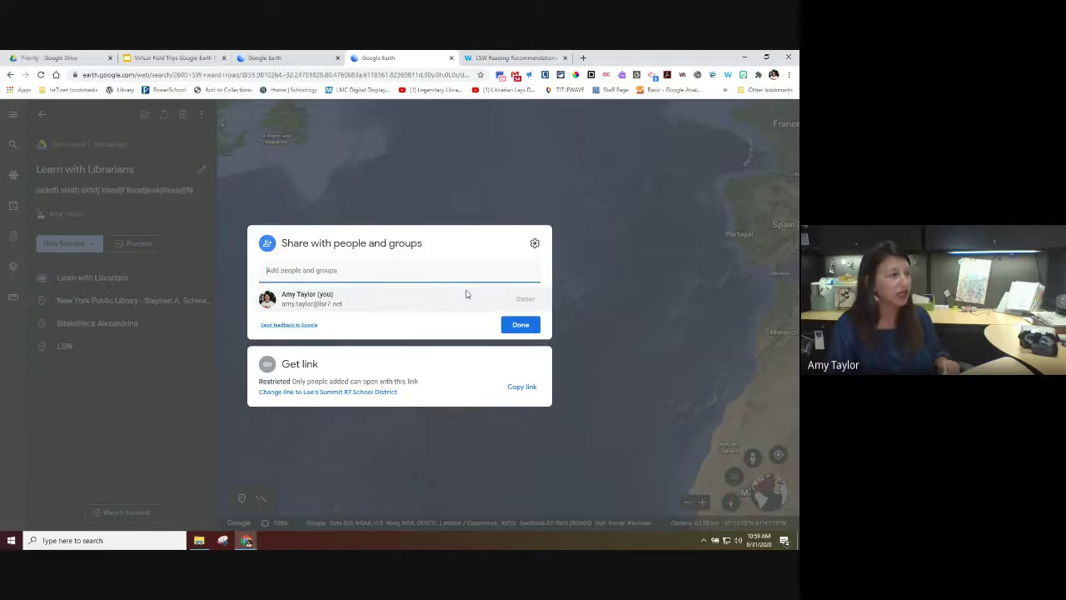
Step: Switch to the "Virtual Field Trips Google Earth Projects" deck in Google Slides and start presenting from the "Learn with Librarians" slide
click(142, 60)
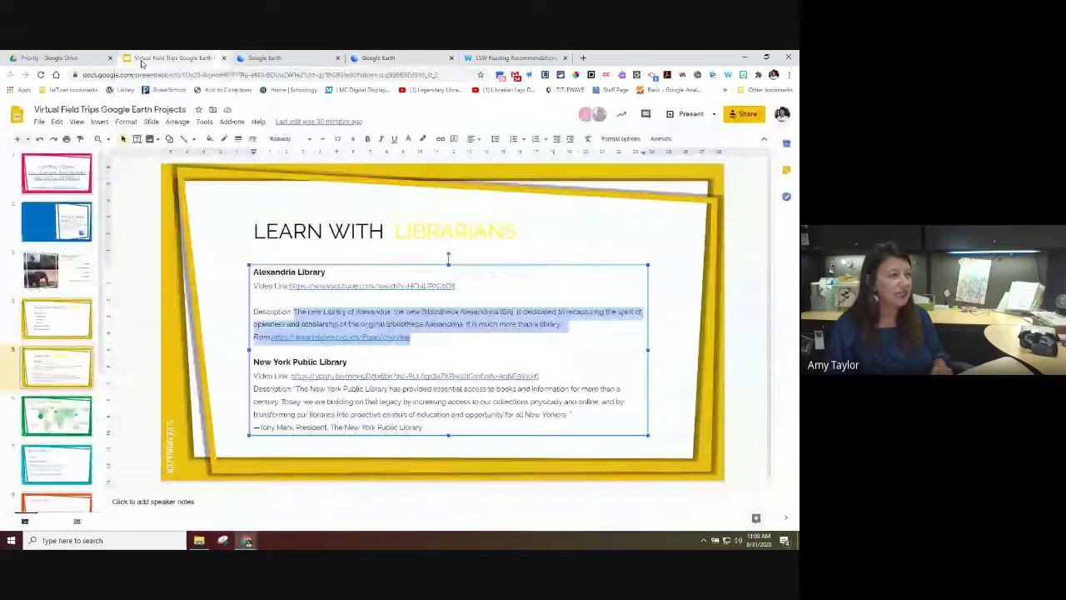
click(680, 117)
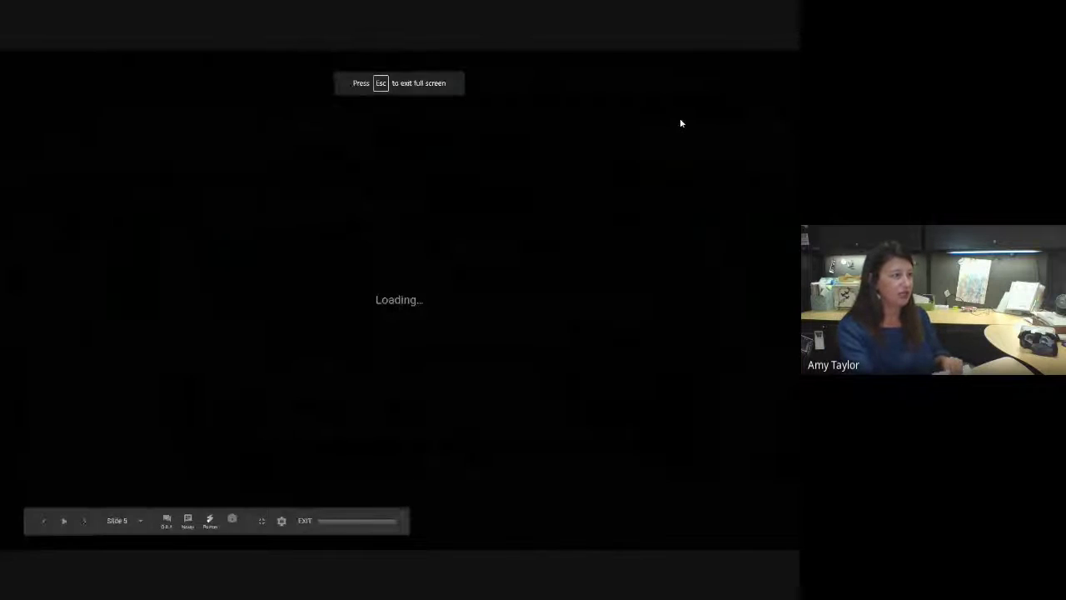